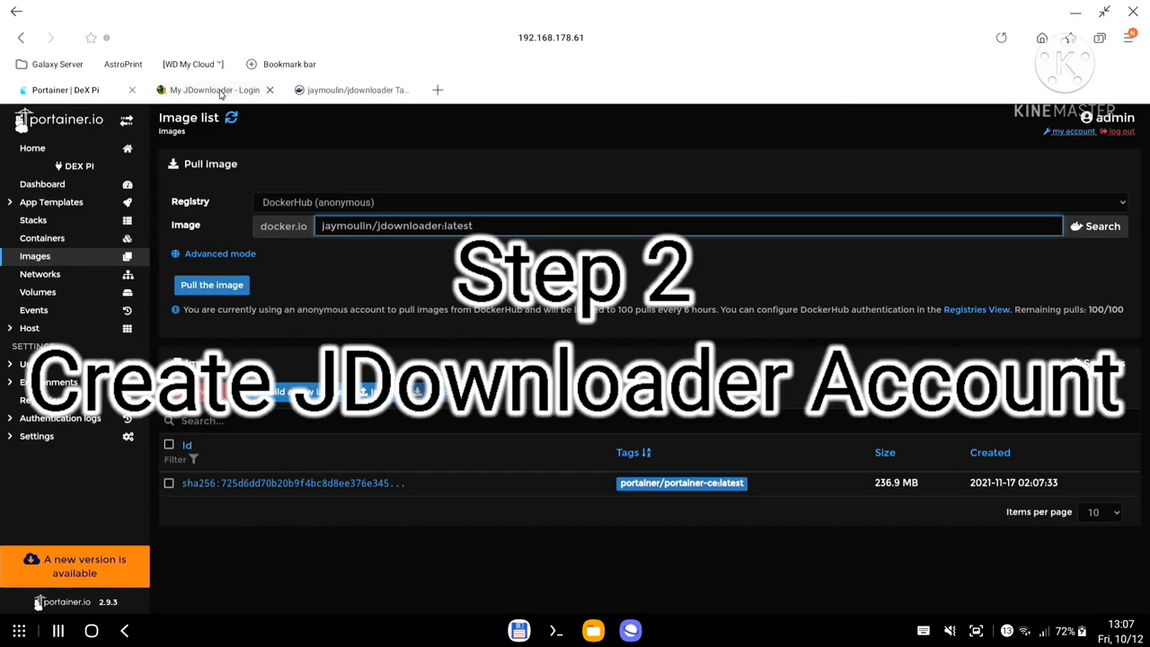
# Log in to My JDownloader with the account e-mail and password to list the GALAXY instance.
pyautogui.click(215, 90)
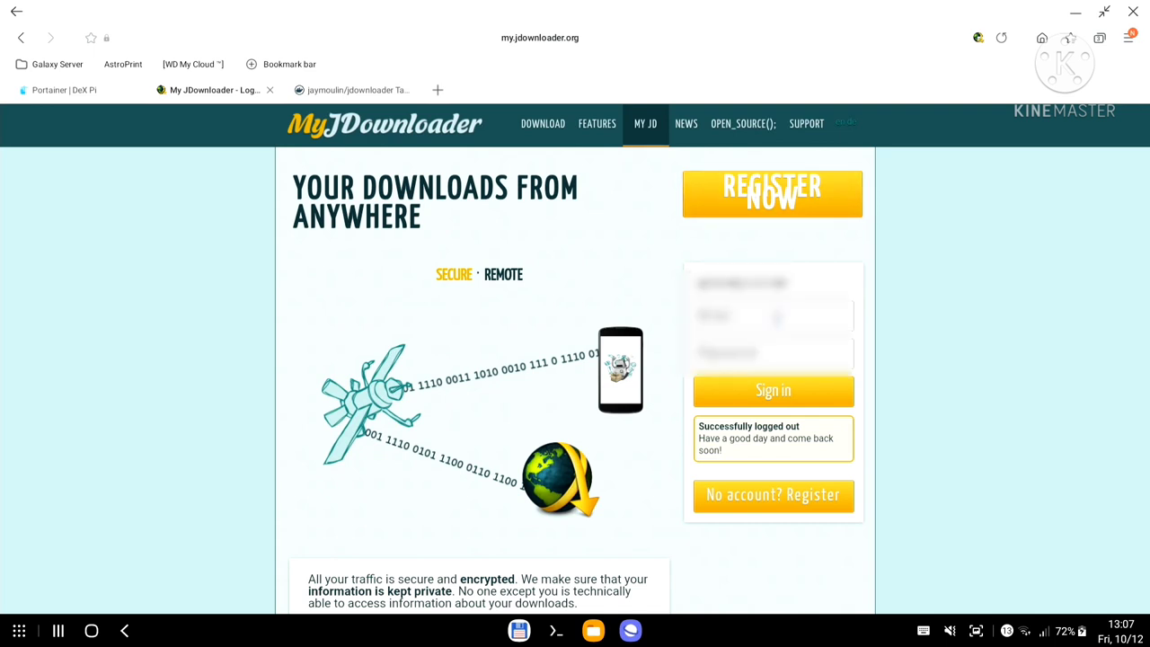
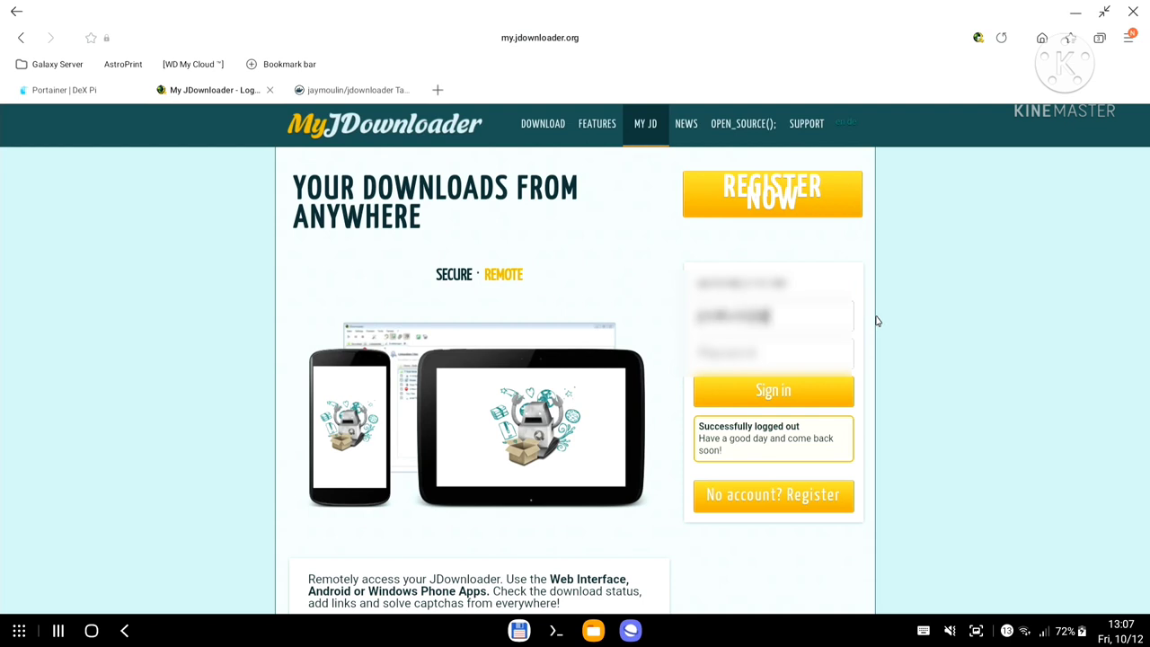
pyautogui.press('Tab')
pyautogui.write('********')
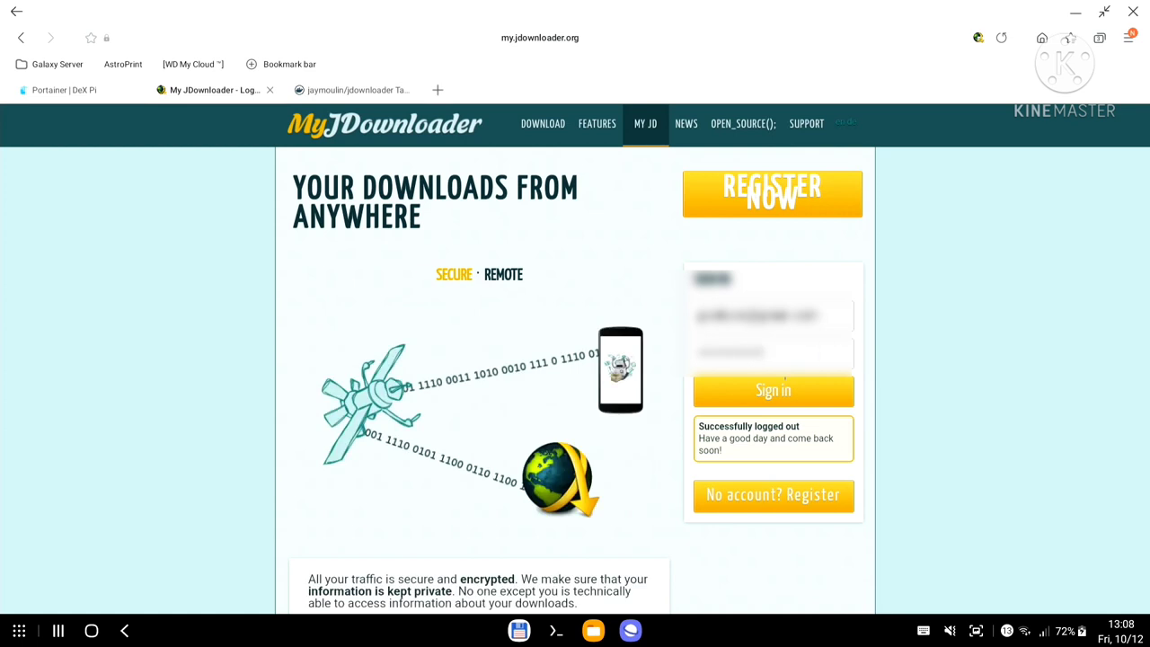
pyautogui.click(785, 382)
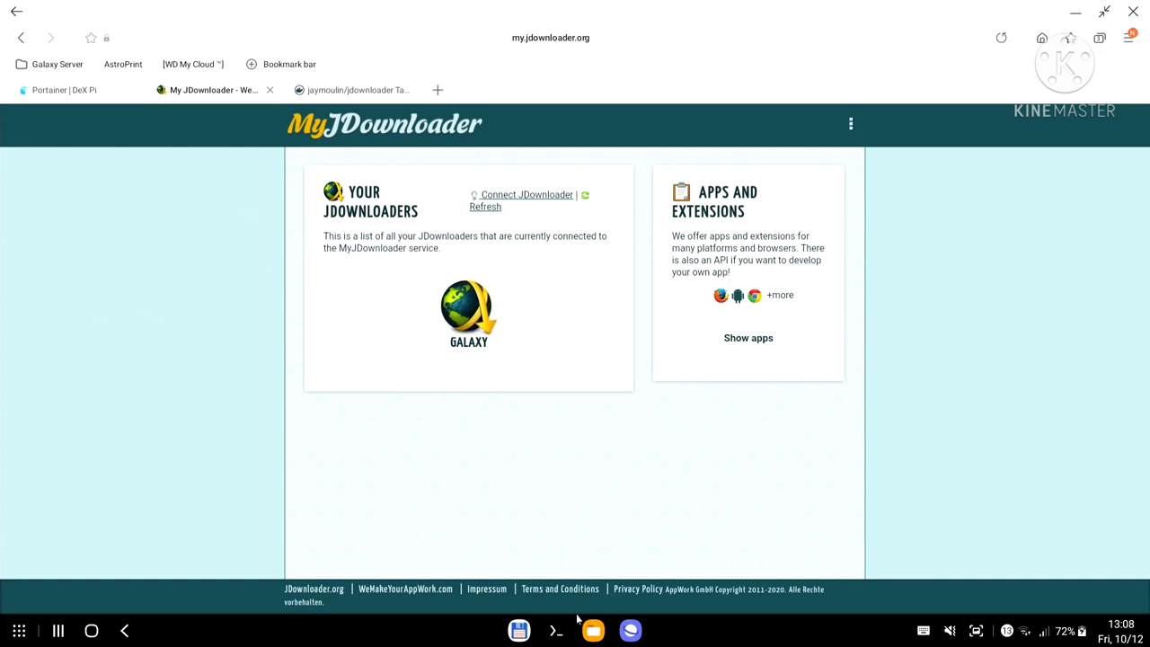
# Check the terminal's docker pull output, then refresh Portainer's image list to show jaymoulin/jdownloader:latest.
pyautogui.click(556, 630)
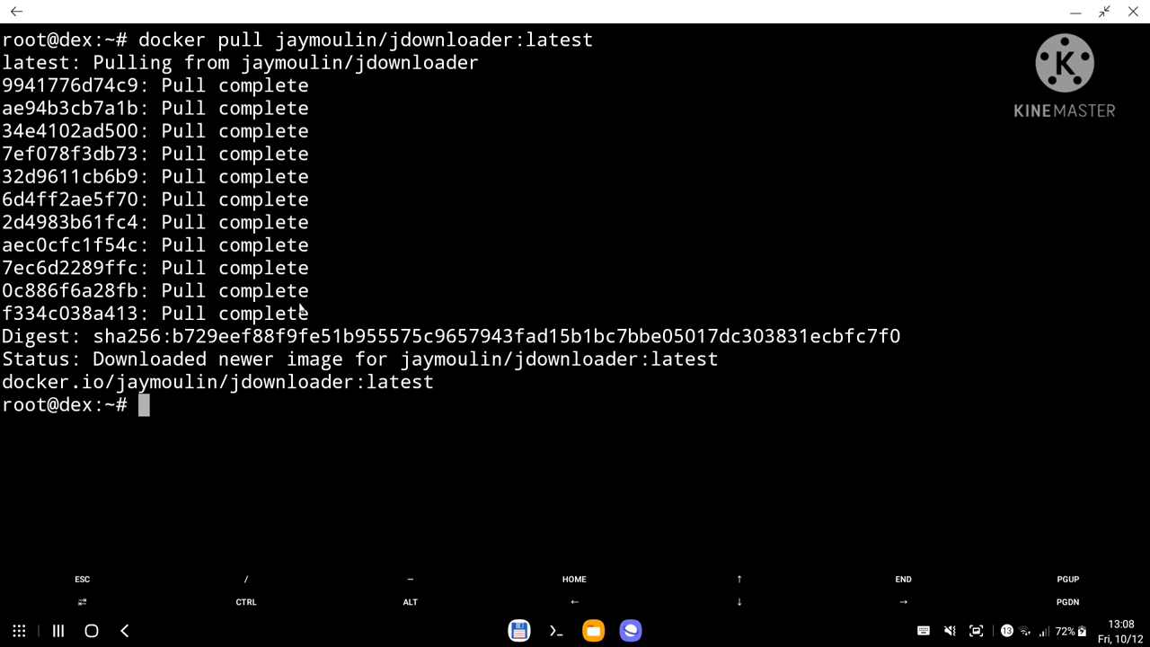
pyautogui.click(635, 632)
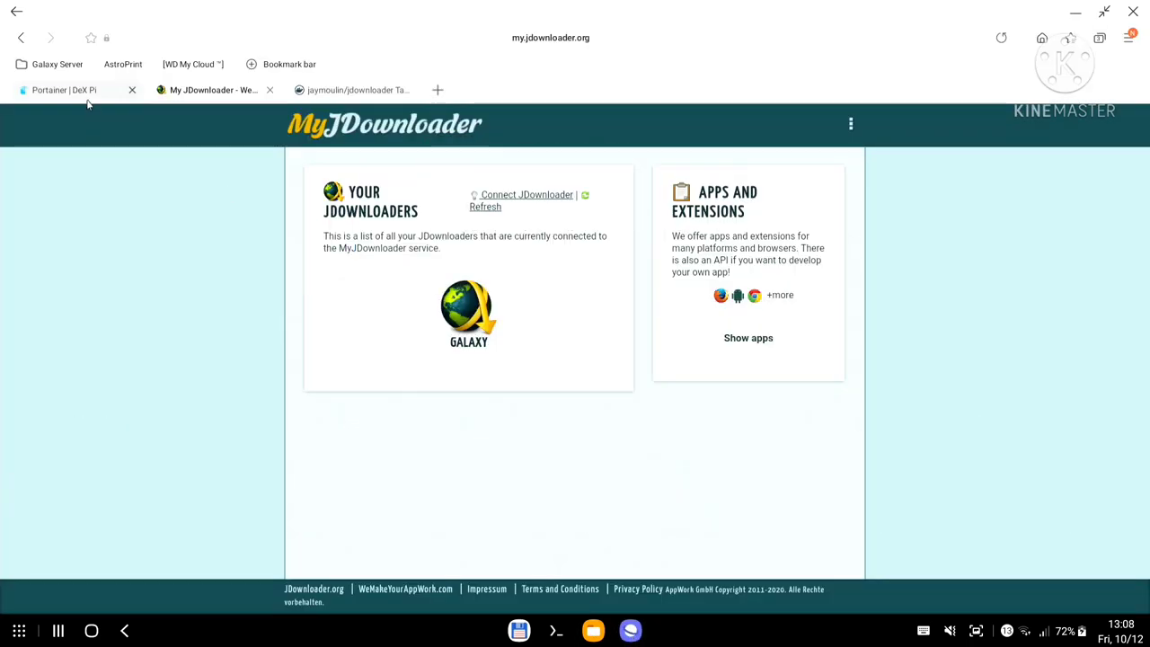
pyautogui.click(85, 94)
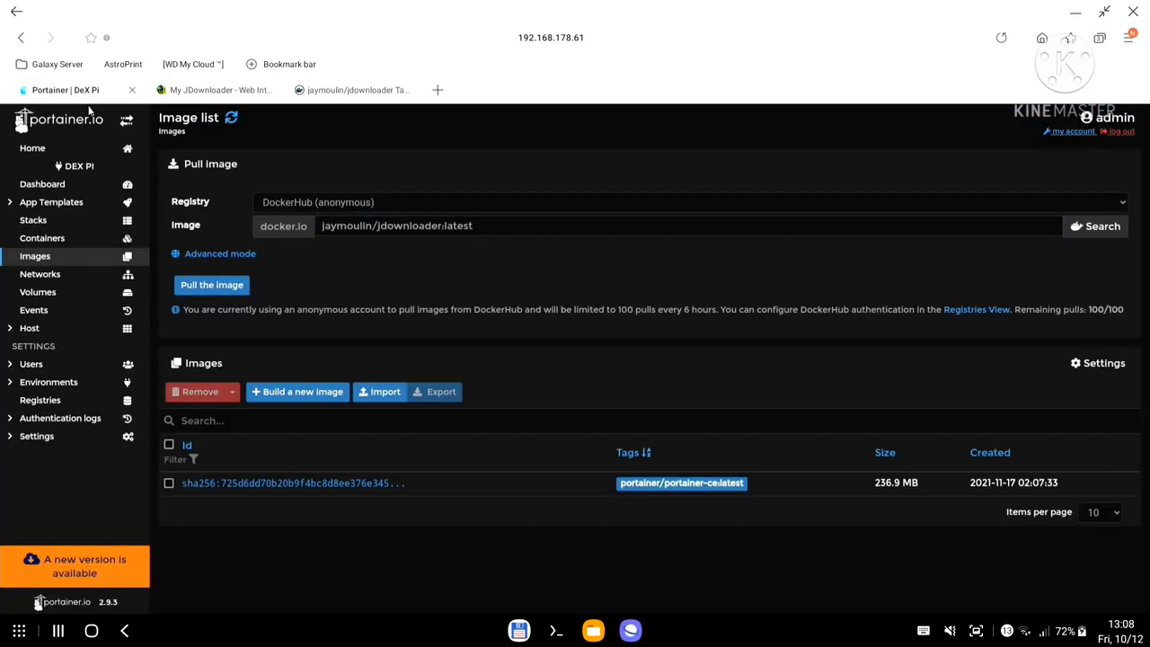
pyautogui.click(231, 119)
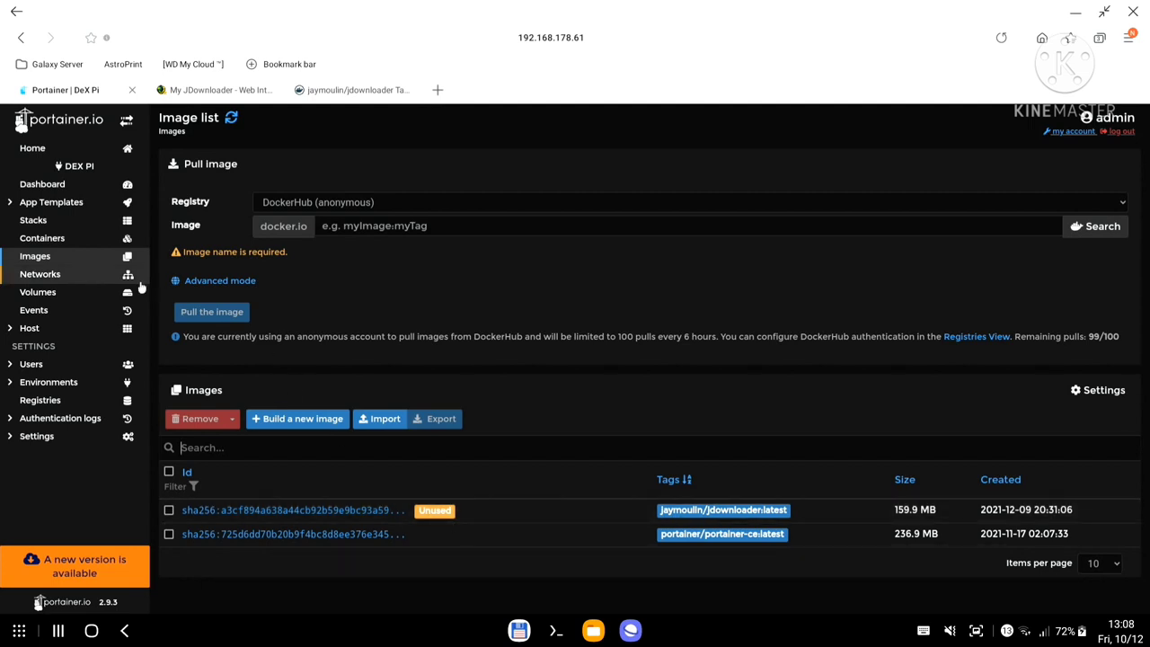
# Copy the jaymoulin/jdownloader:latest tag from the image list and start a new container.
pyautogui.click(61, 241)
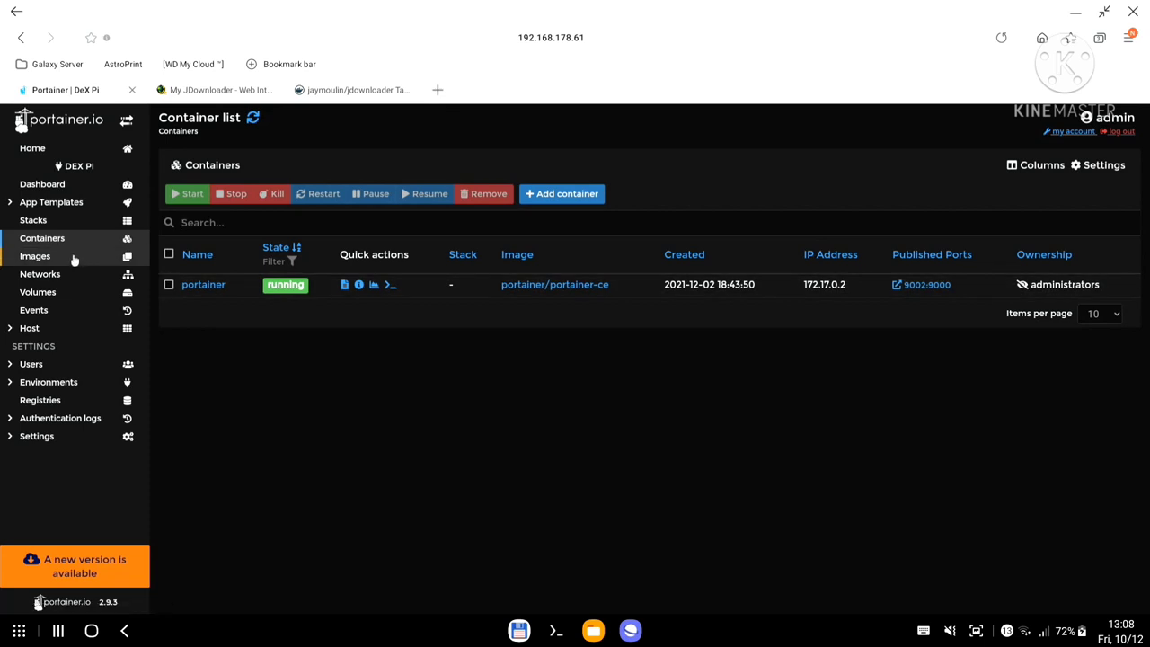
pyautogui.click(72, 257)
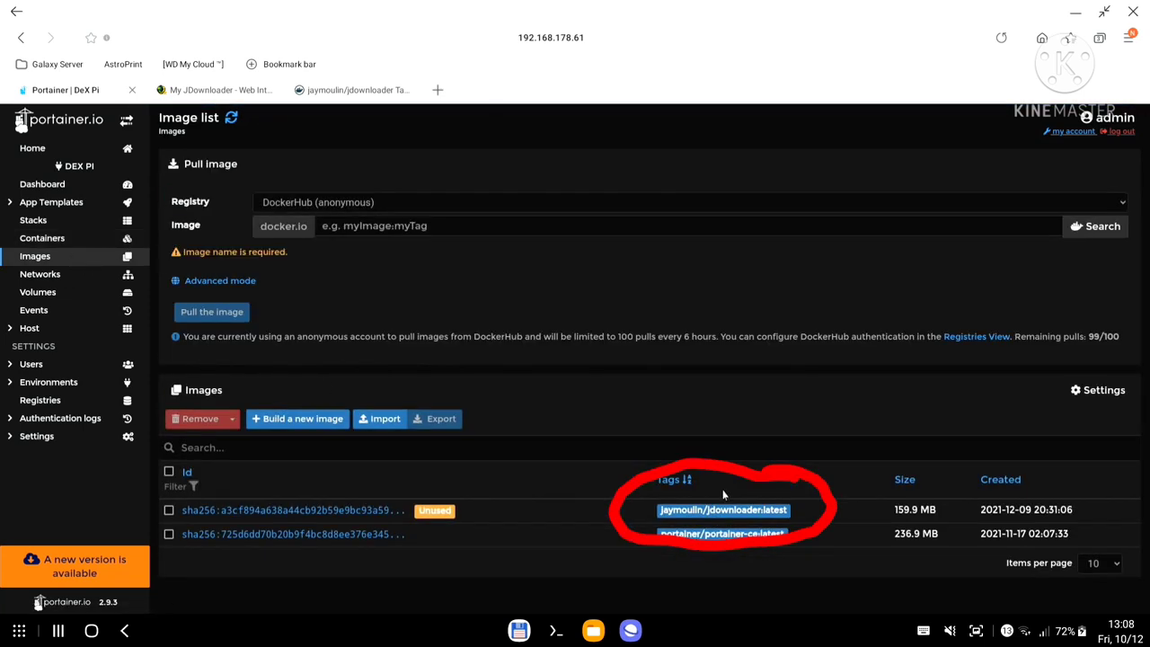
pyautogui.tripleClick(733, 513)
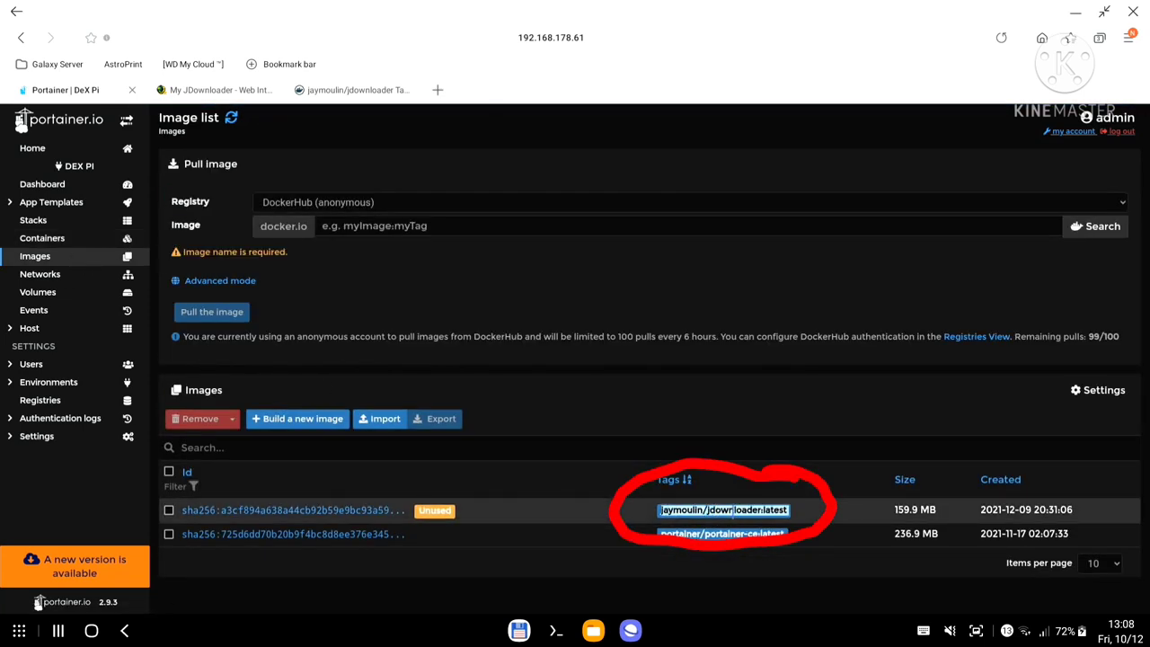
pyautogui.hotkey('ctrl', 'c')
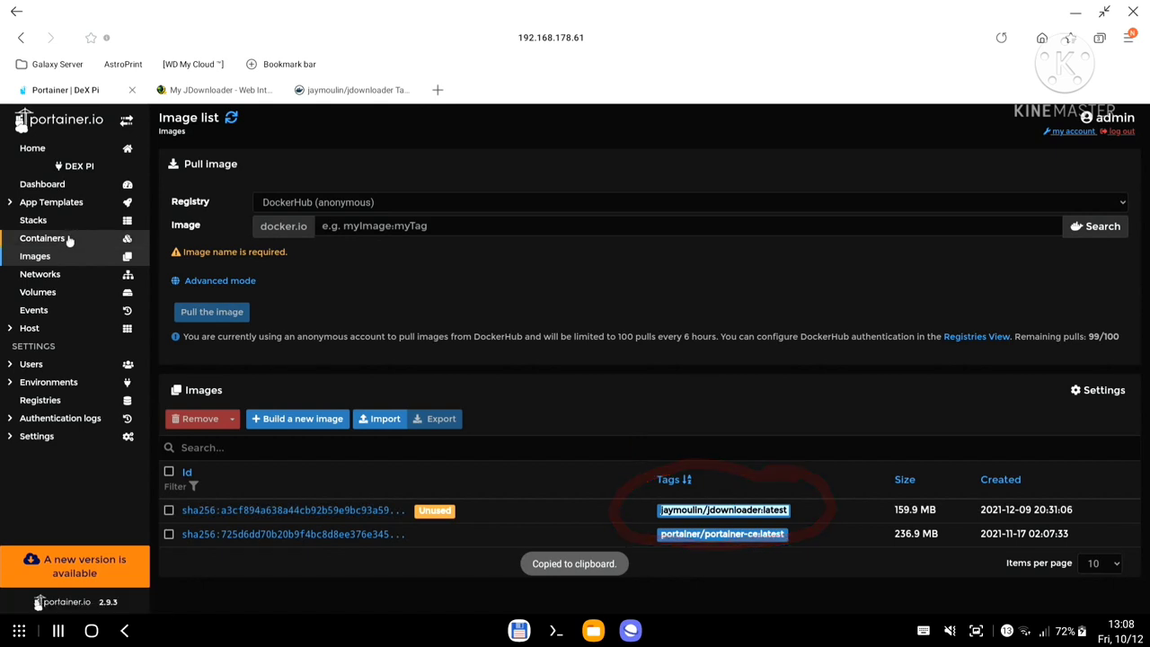
pyautogui.click(69, 241)
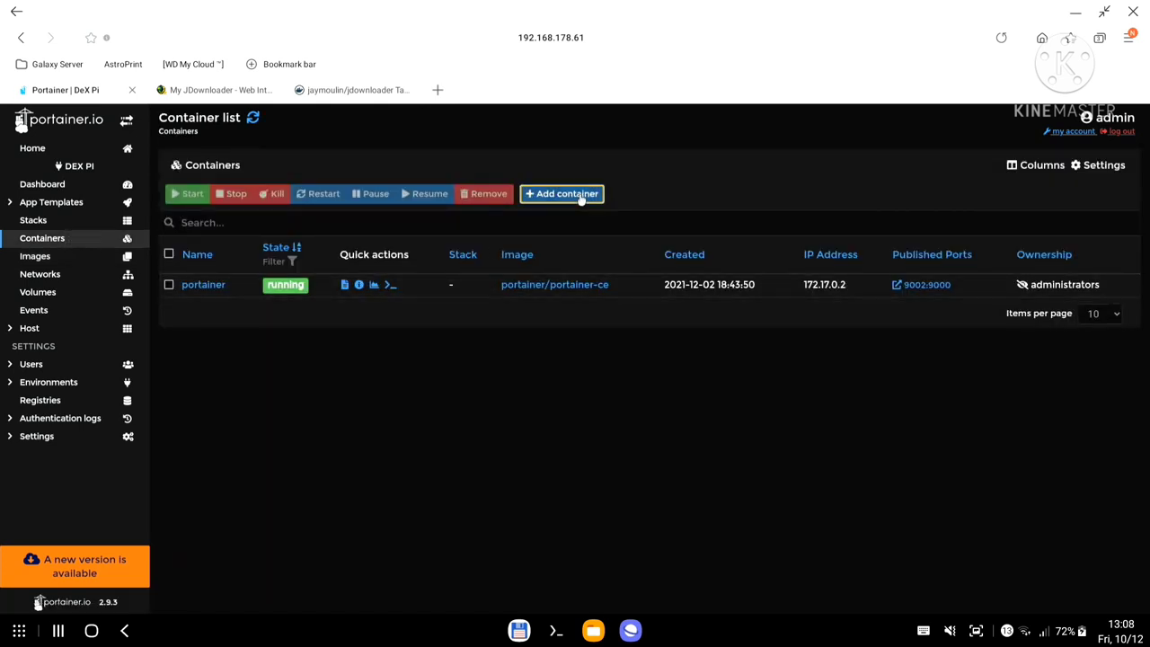
pyautogui.click(583, 198)
# Paste jaymoulin/jdownloader:latest into the container's Image field.
pyautogui.click(469, 253)
pyautogui.write('j')
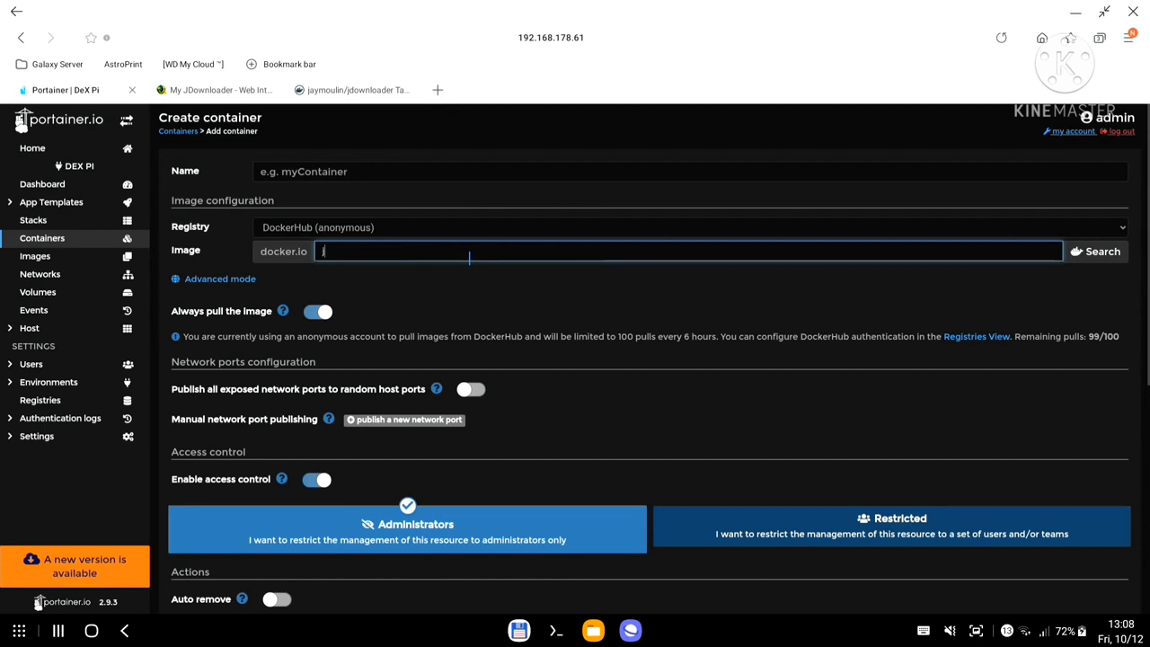
pyautogui.press('BackSpace')
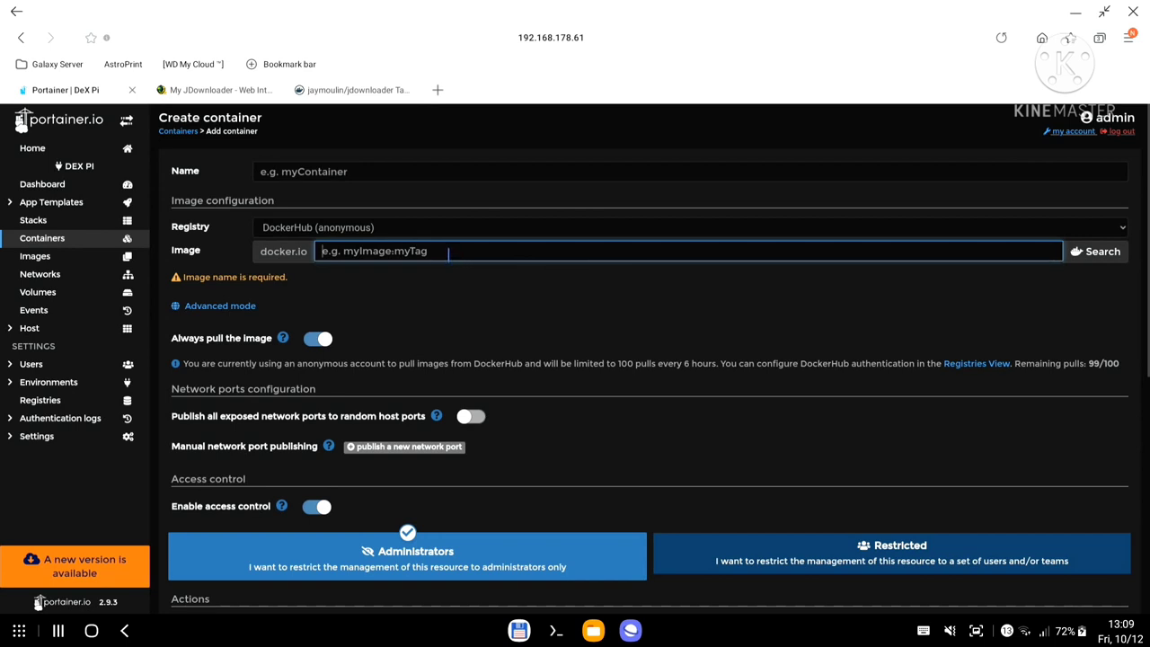
pyautogui.hotkey('ctrl', 'v')
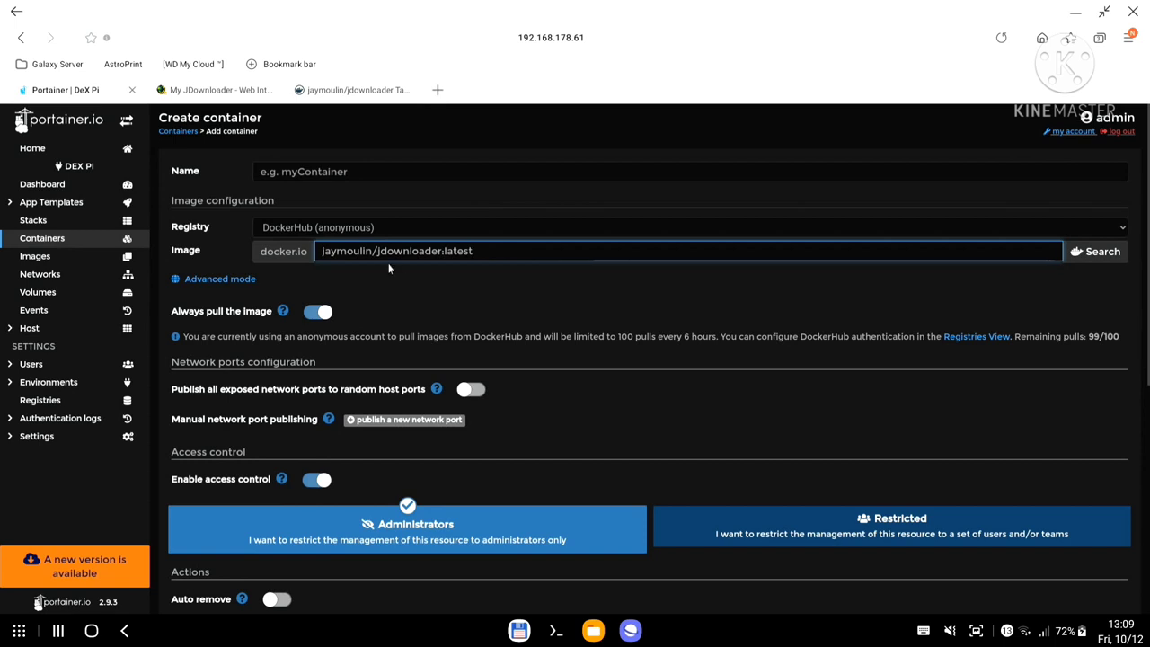
# Name the container JDownloader and add an empty port mapping row.
pyautogui.click(370, 171)
pyautogui.write('JDownloader')
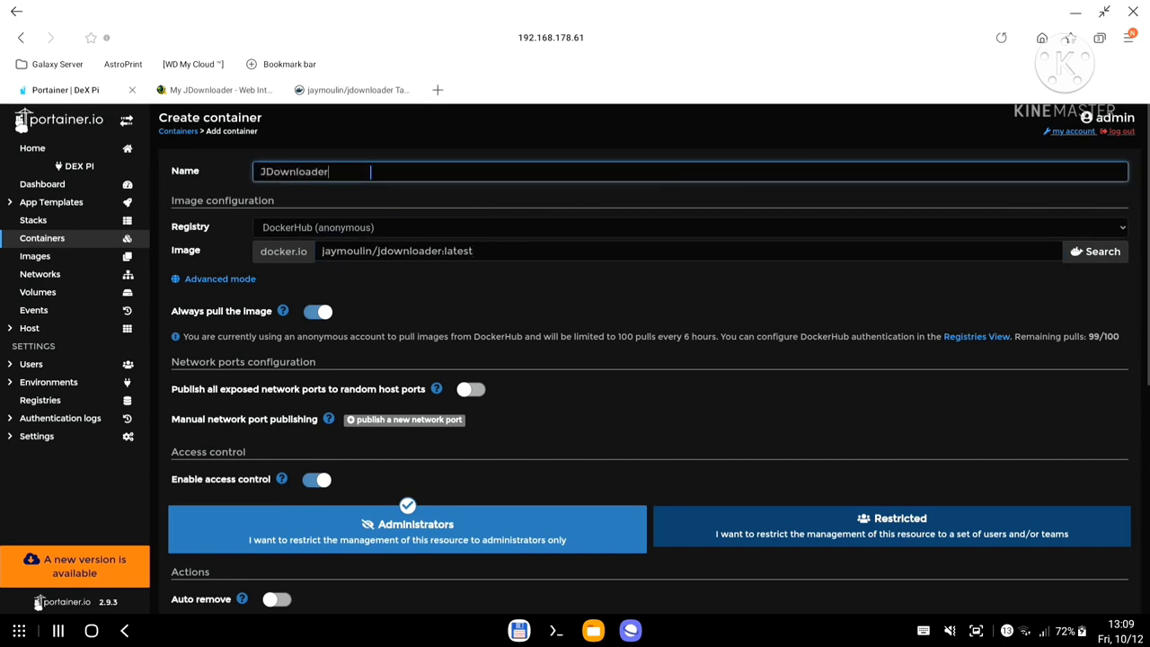
pyautogui.scroll(-2, 459, 329)
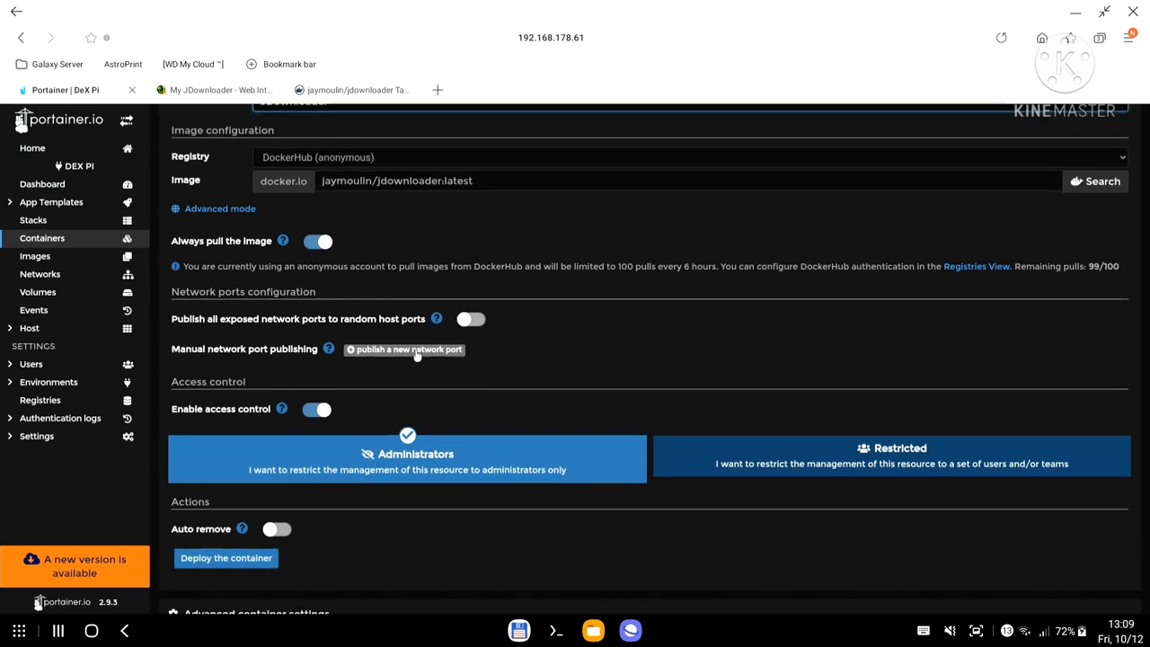
pyautogui.click(409, 349)
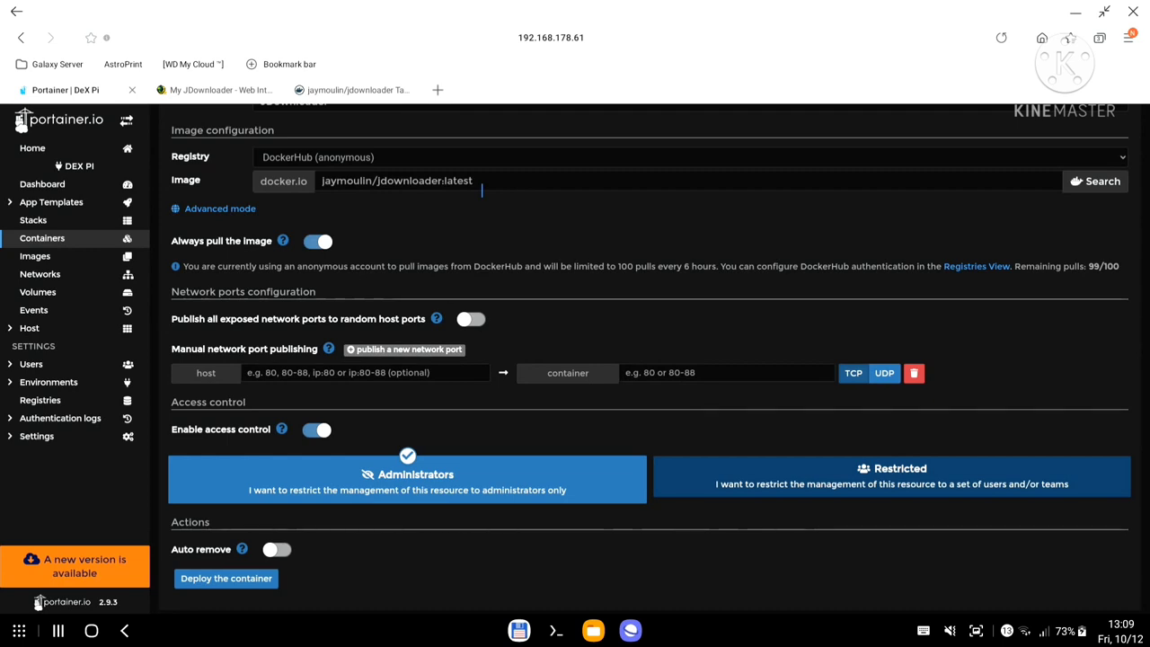
pyautogui.click(354, 91)
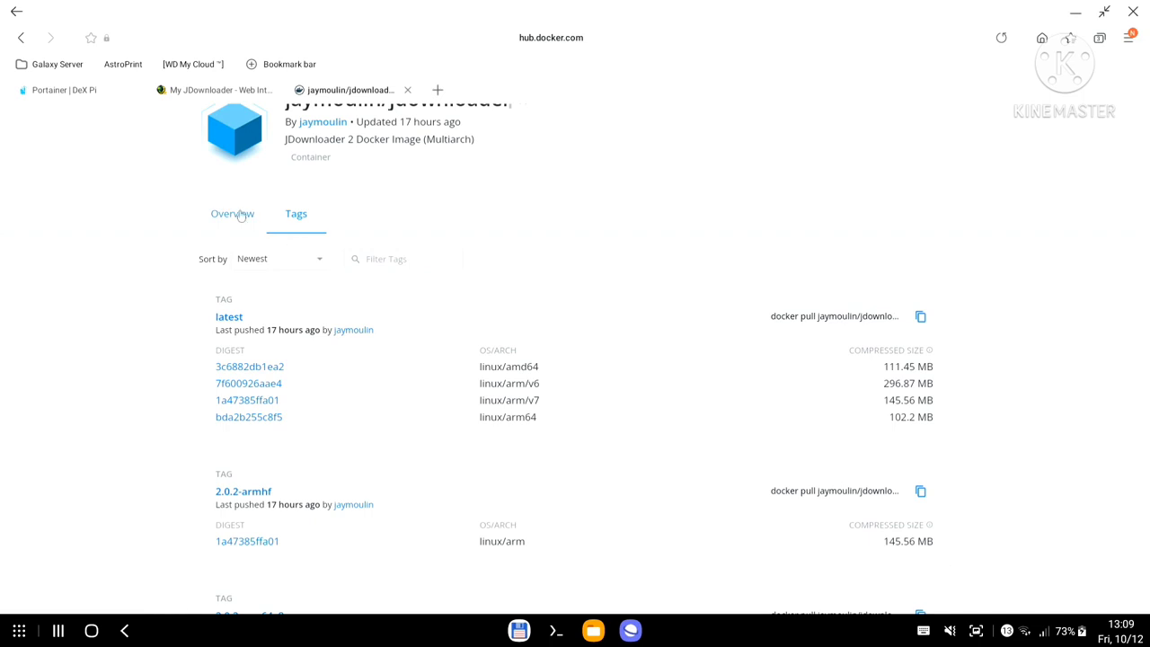
pyautogui.click(259, 225)
pyautogui.scroll(-10, 632, 373)
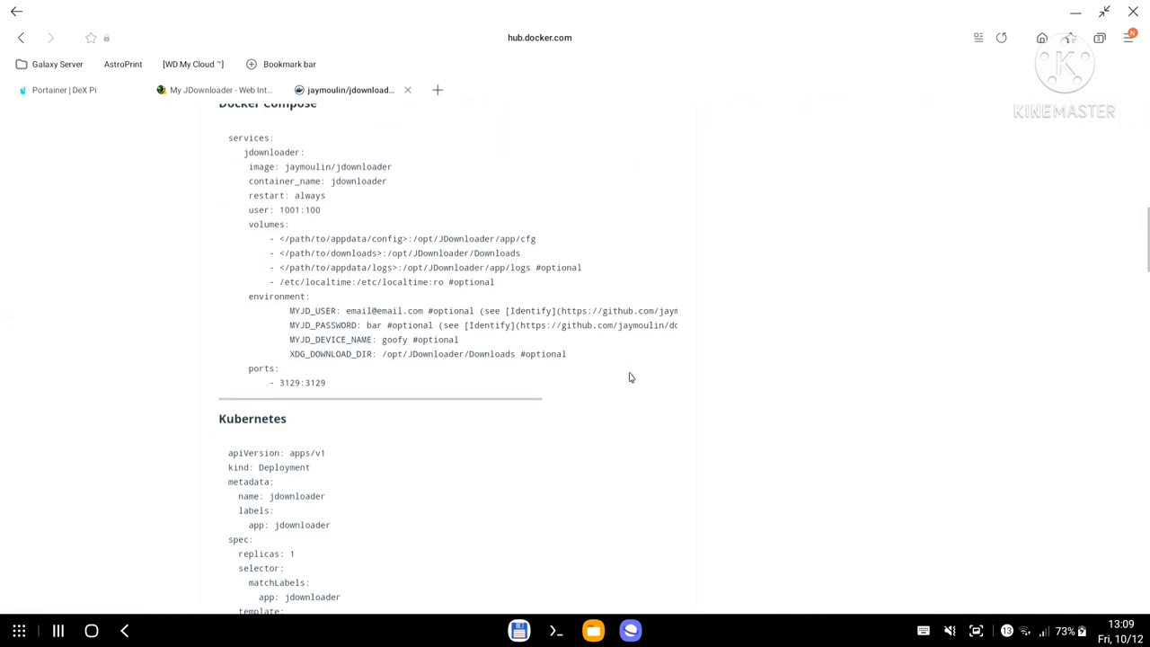
pyautogui.scroll(1, 632, 373)
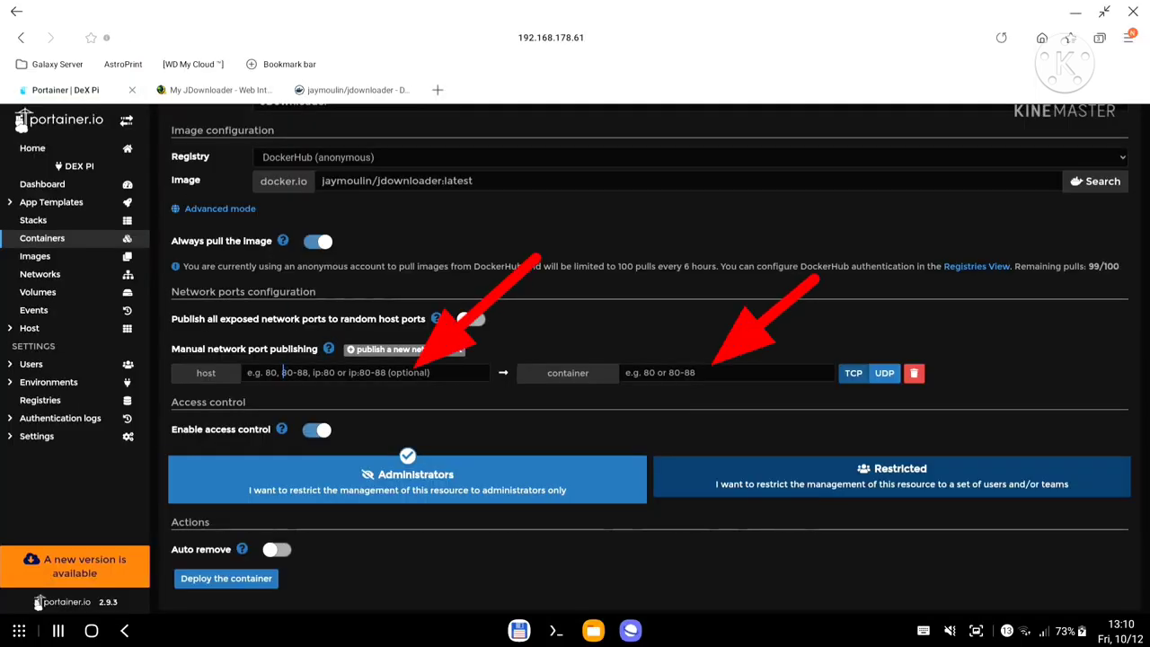
# Map host port 3129 to container port 3129.
pyautogui.click(283, 373)
pyautogui.write('3129')
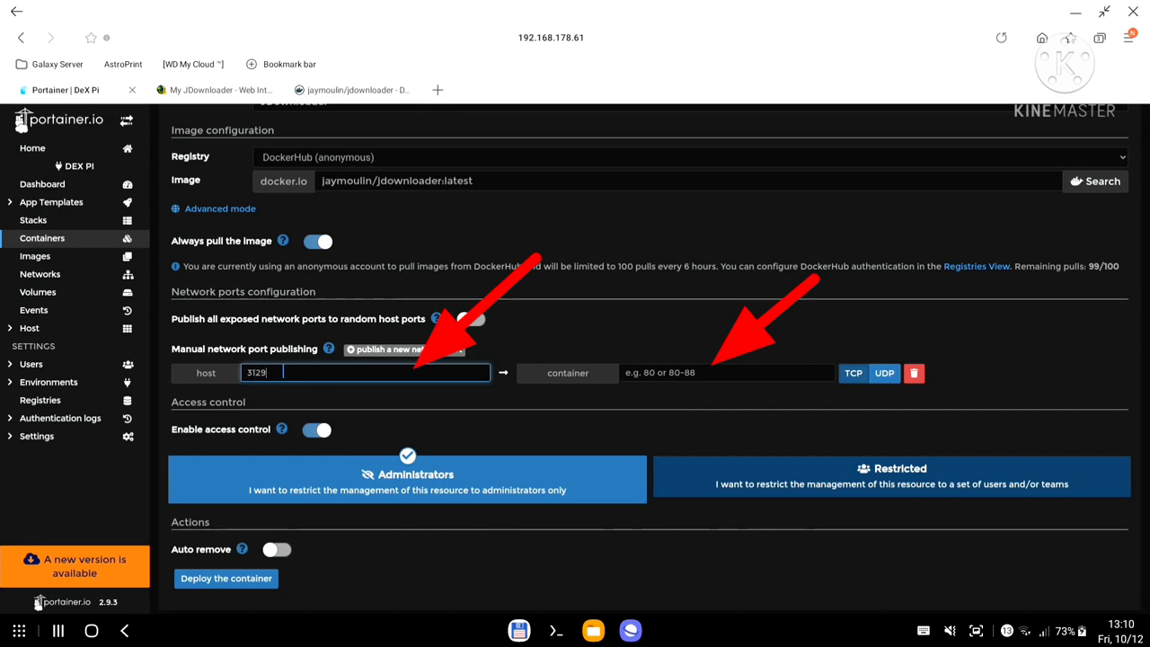
pyautogui.press('Tab')
pyautogui.write('31')
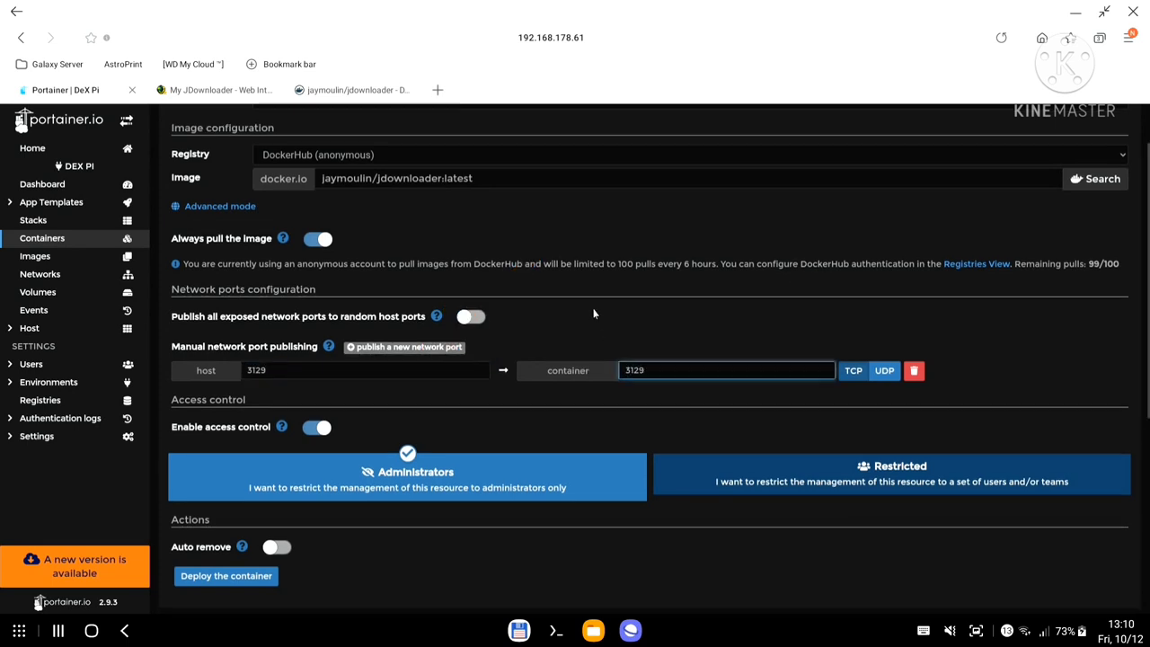
pyautogui.scroll(-2, 596, 313)
pyautogui.scroll(-5, 573, 369)
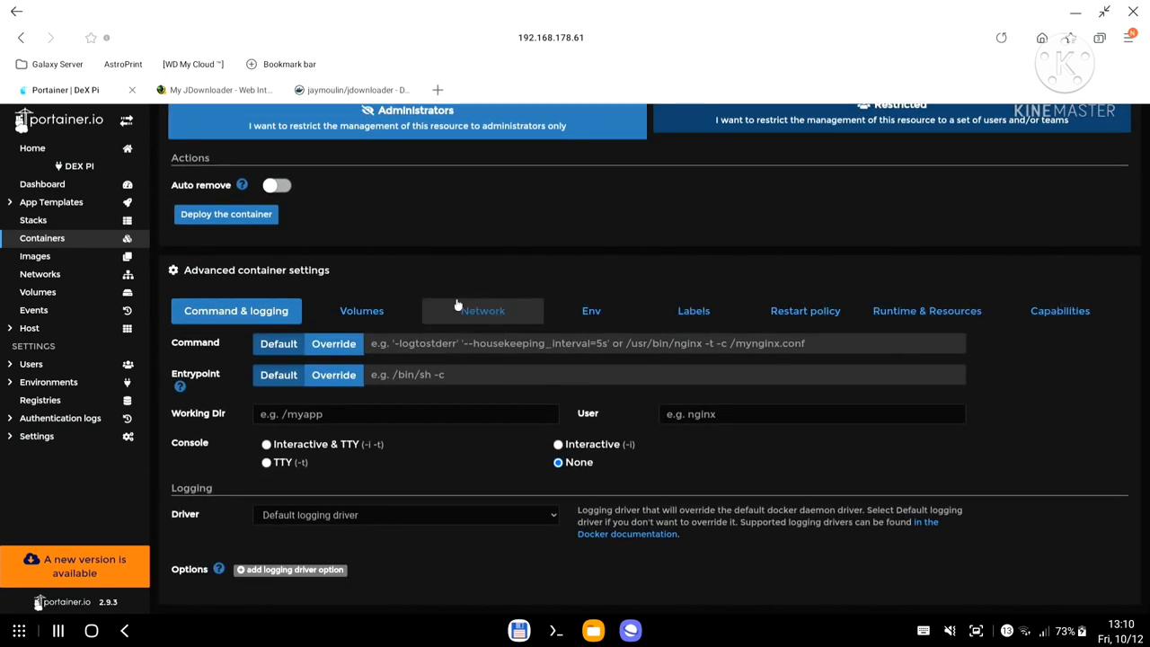
# Enable the Init option and set the restart policy to Unless stopped.
pyautogui.click(929, 315)
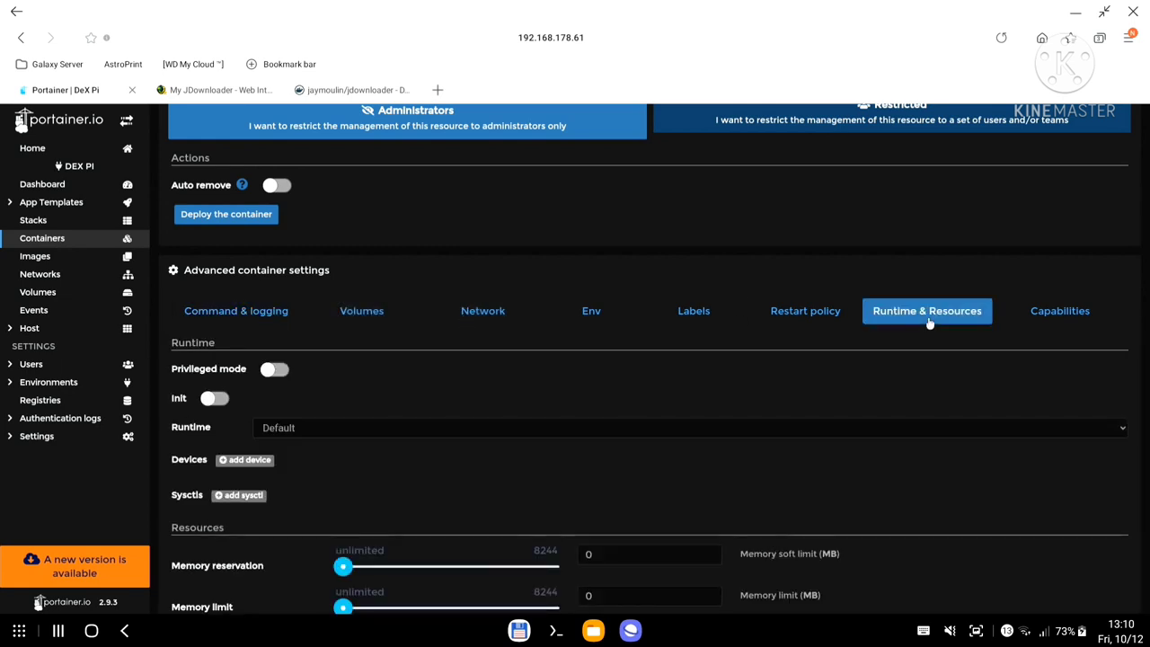
pyautogui.click(209, 400)
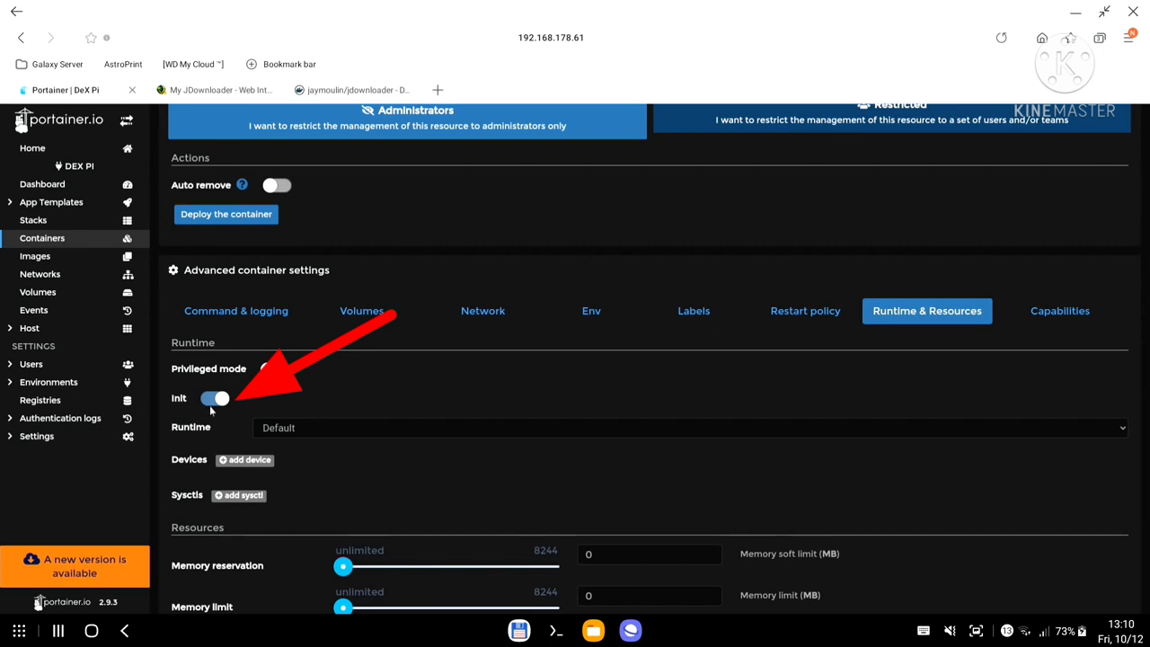
pyautogui.click(803, 311)
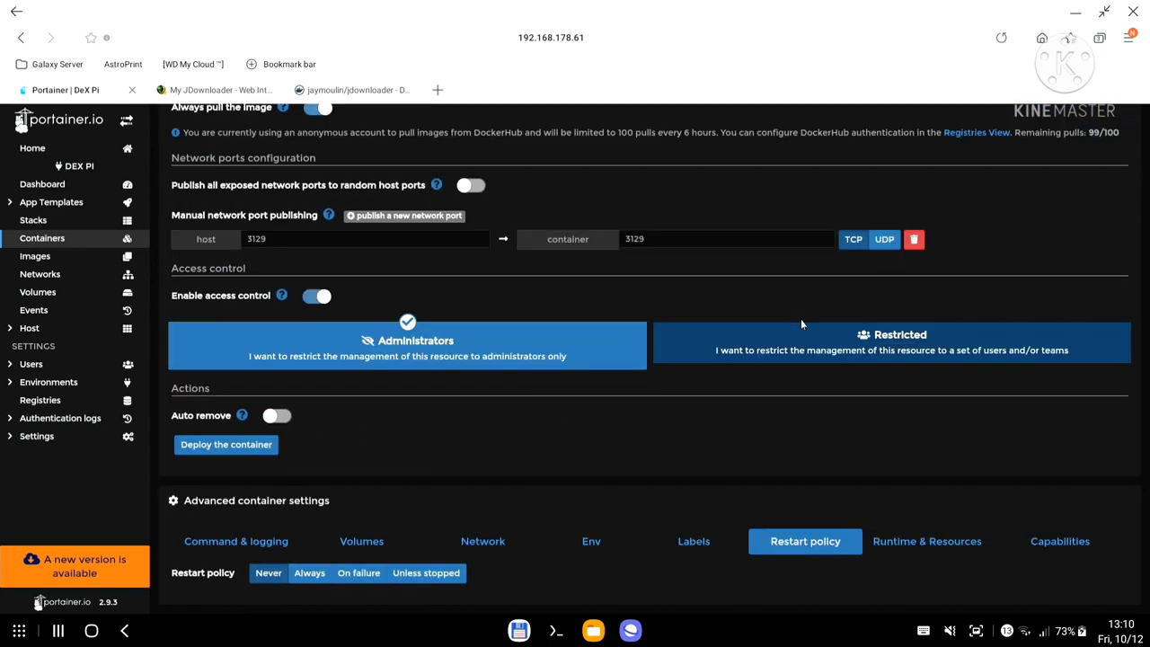
pyautogui.click(435, 572)
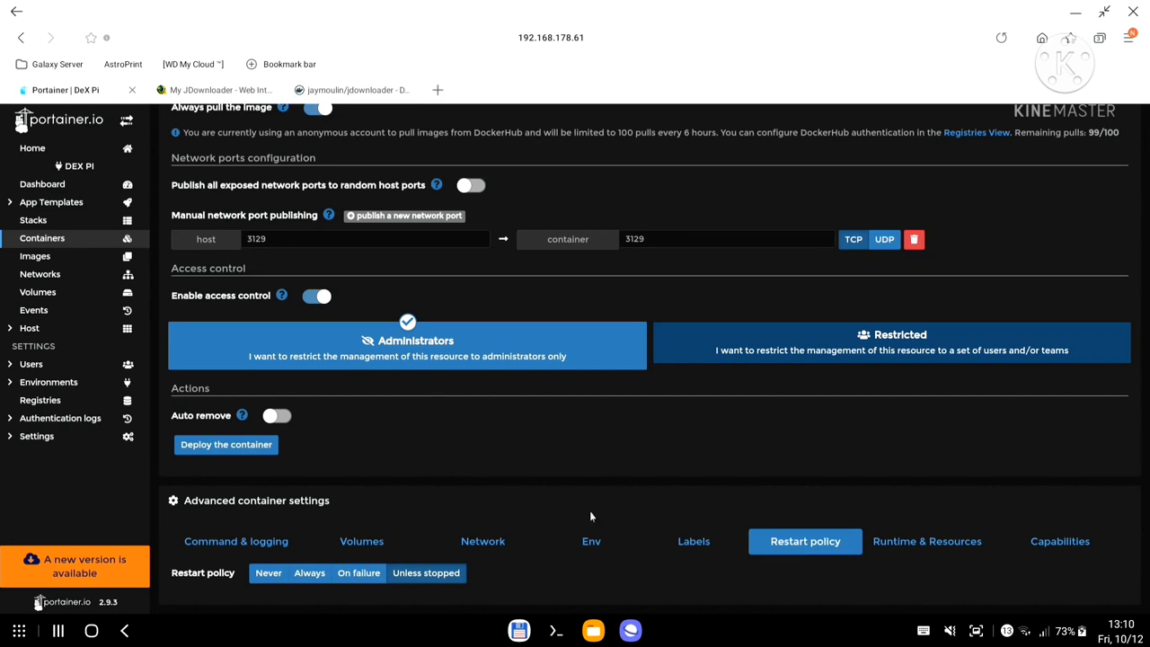
# Add four empty environment variable rows in the Env settings.
pyautogui.click(595, 543)
pyautogui.scroll(-1, 629, 472)
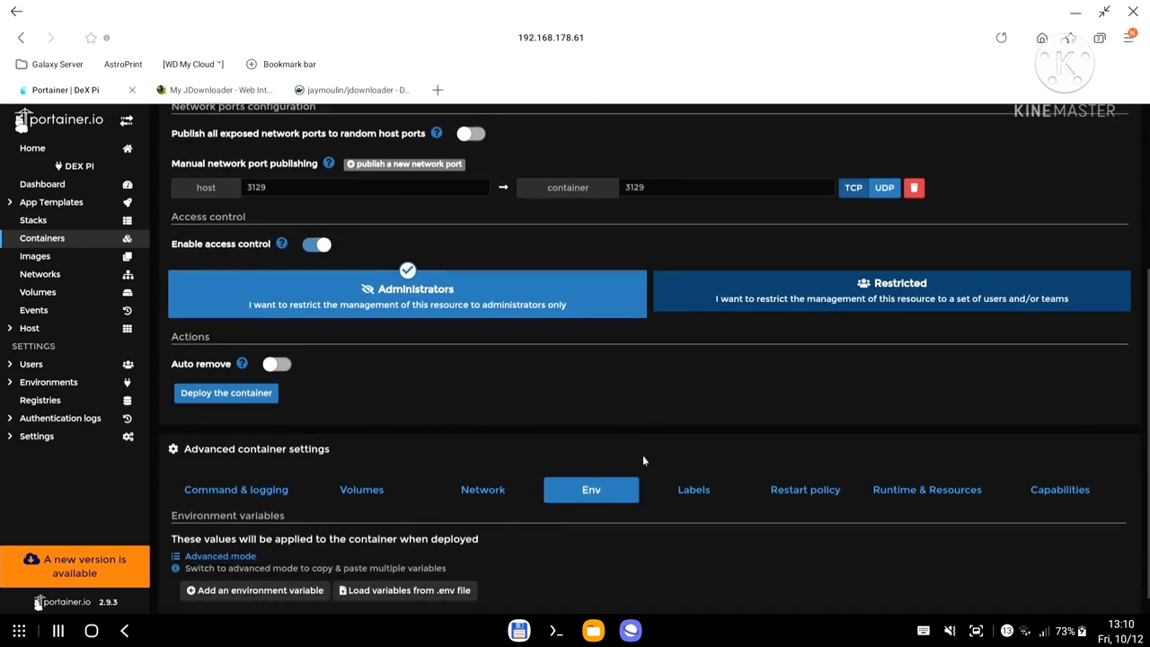
pyautogui.click(304, 572)
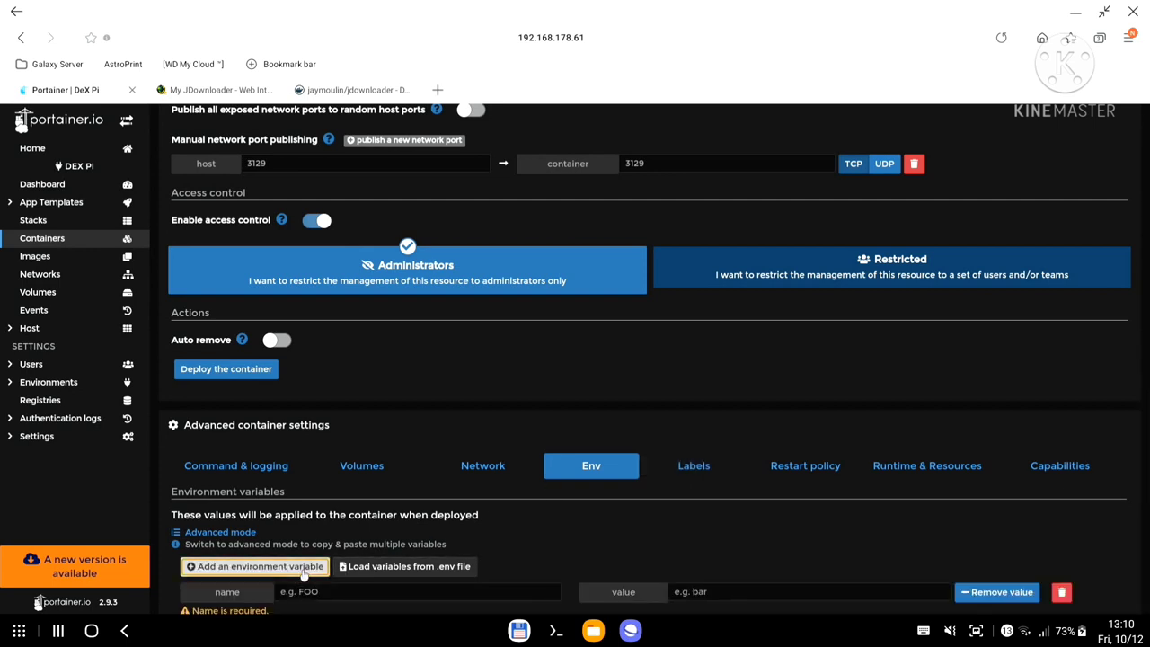
pyautogui.doubleClick(288, 577)
pyautogui.click(514, 519)
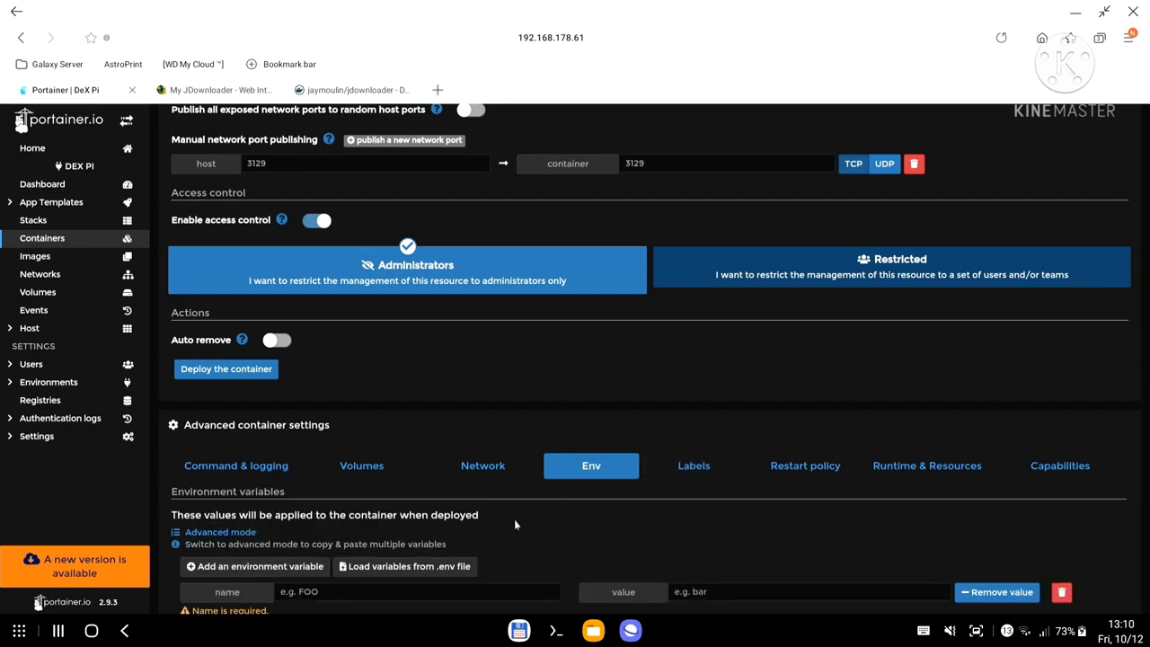
pyautogui.scroll(-2, 514, 519)
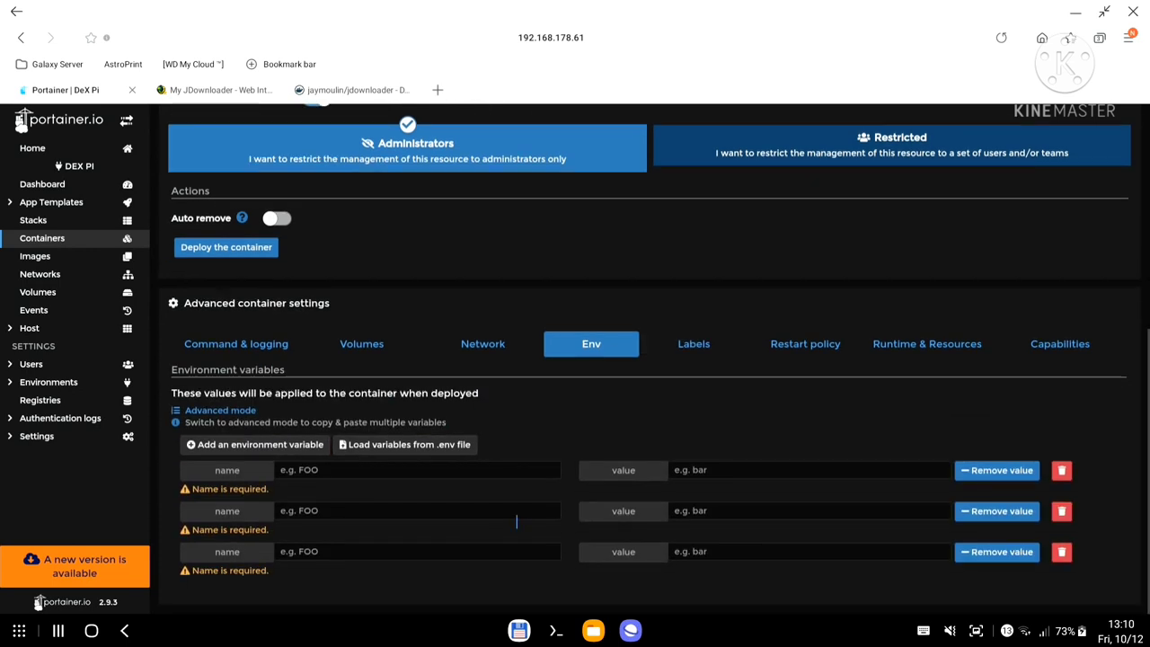
pyautogui.click(281, 447)
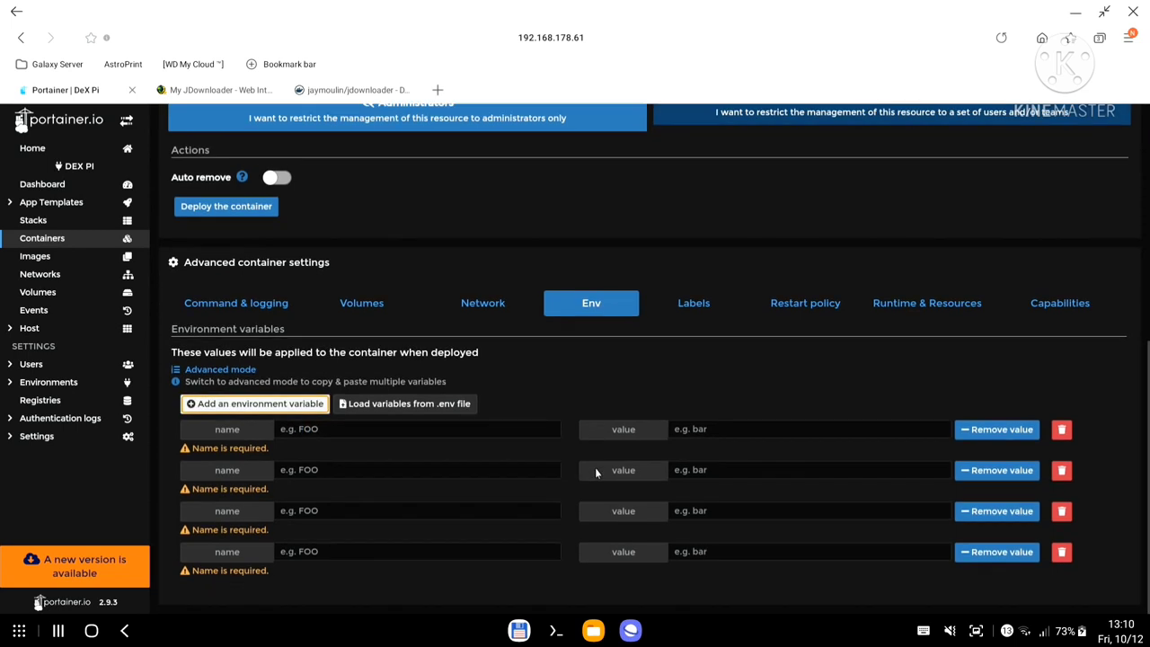
# Name the first variable MYJD_USER, taken from the Docker Hub documentation.
pyautogui.click(334, 90)
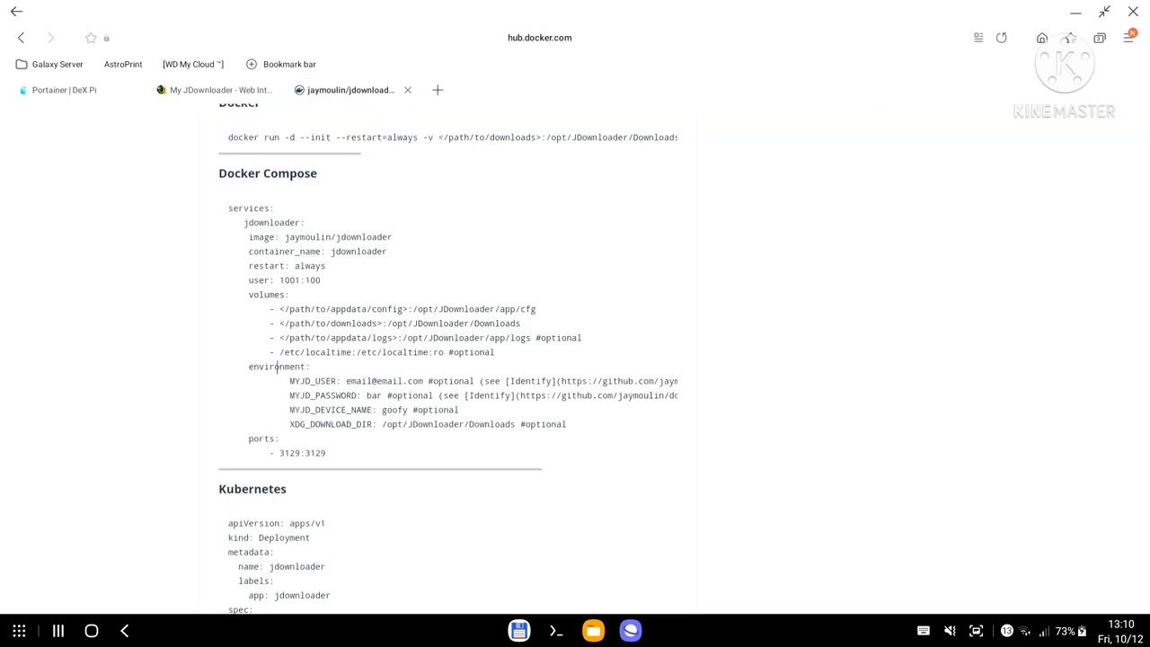
pyautogui.moveTo(289, 381); pyautogui.dragTo(338, 381)
pyautogui.hotkey('ctrl', 'c')
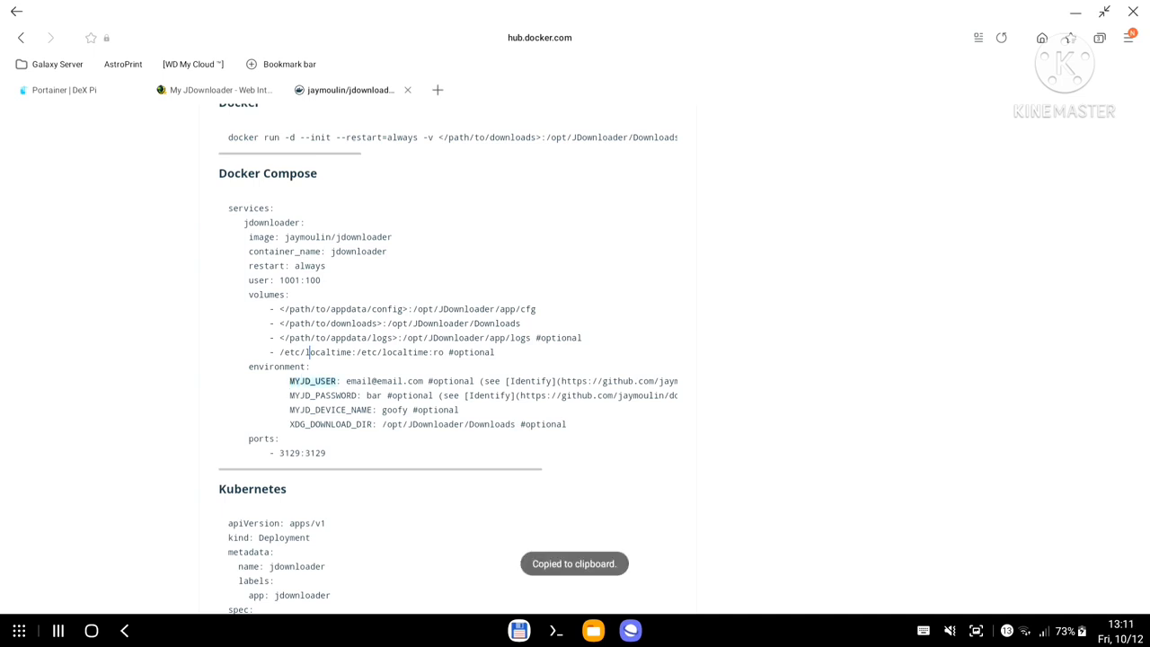
pyautogui.click(218, 91)
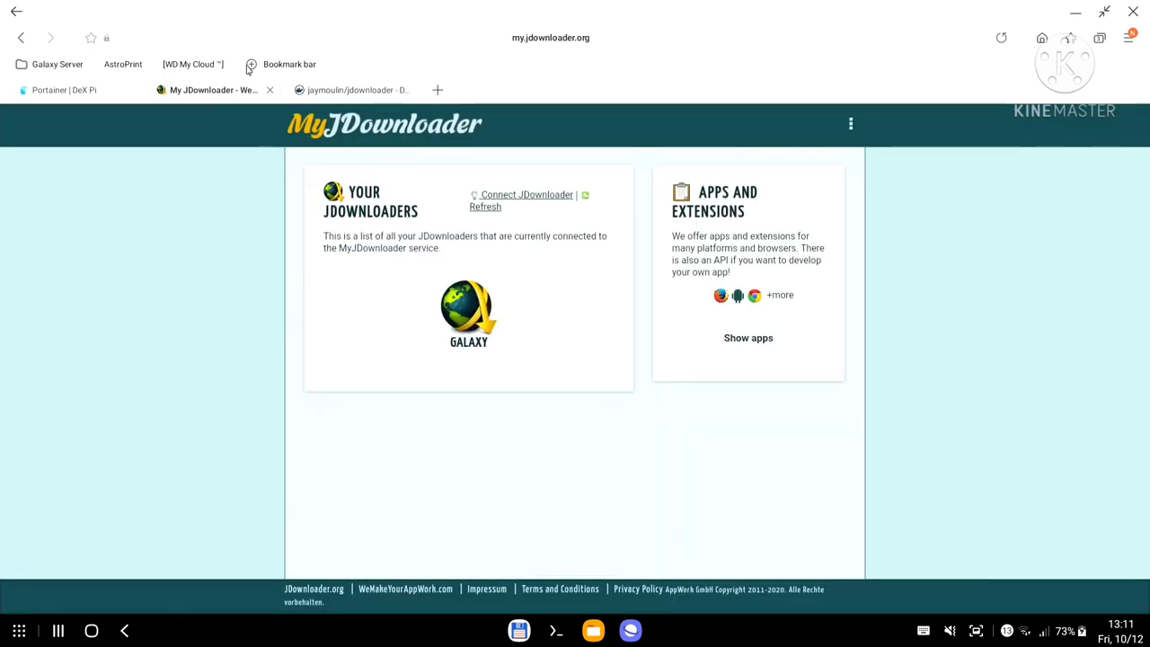
pyautogui.click(82, 93)
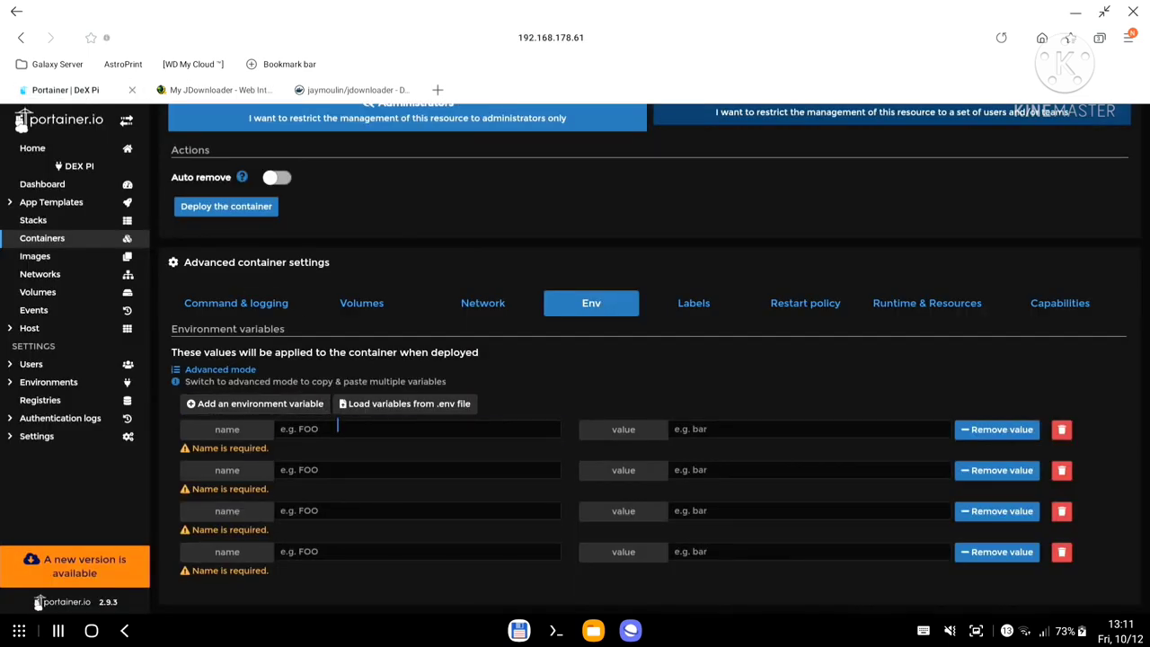
pyautogui.click(337, 429)
pyautogui.hotkey('ctrl', 'v')
pyautogui.click(704, 449)
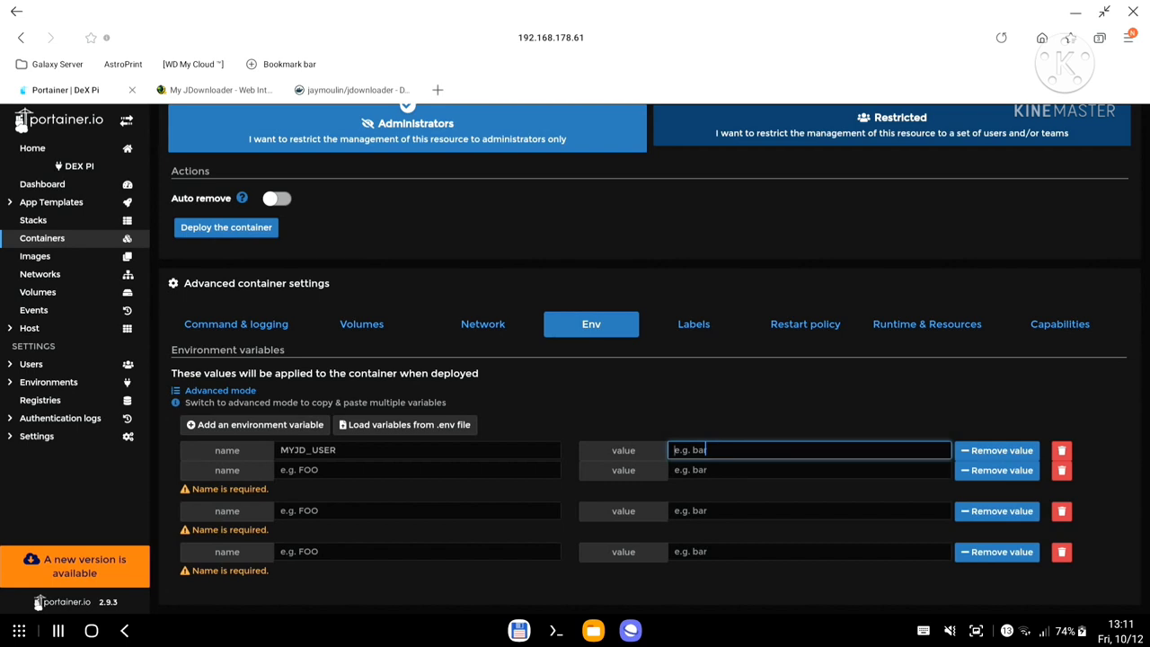
# Copy MYJD_PASSWORD from the Docker Hub docs into the second variable name.
pyautogui.click(340, 92)
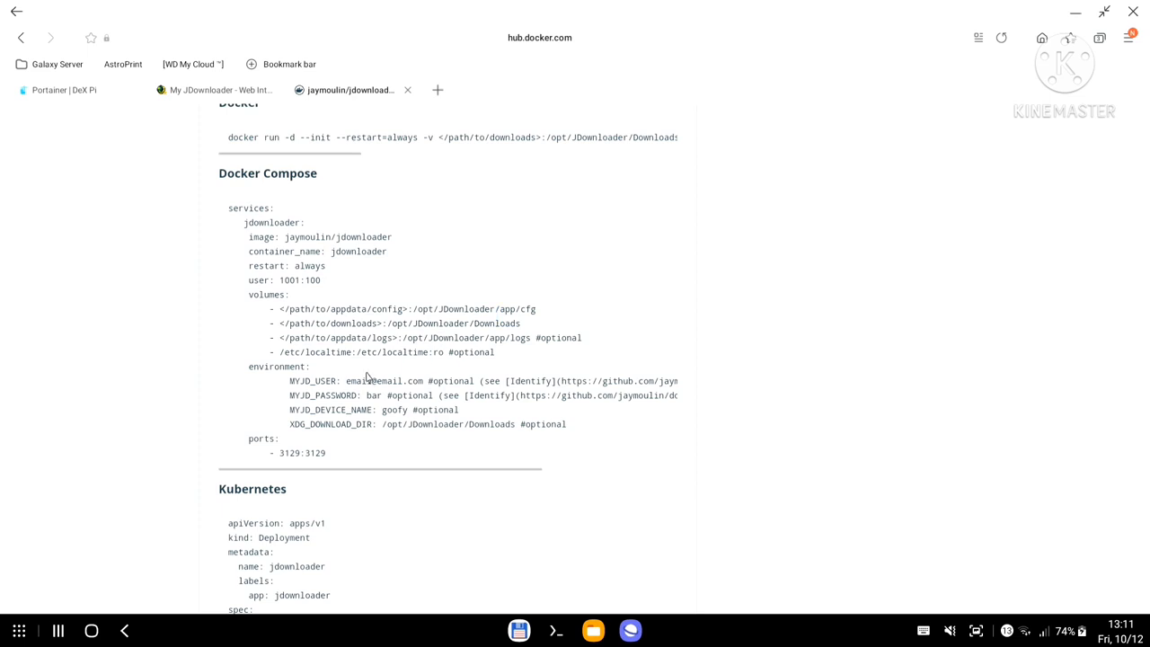
pyautogui.moveTo(290, 396); pyautogui.dragTo(357, 396)
pyautogui.hotkey('ctrl', 'c')
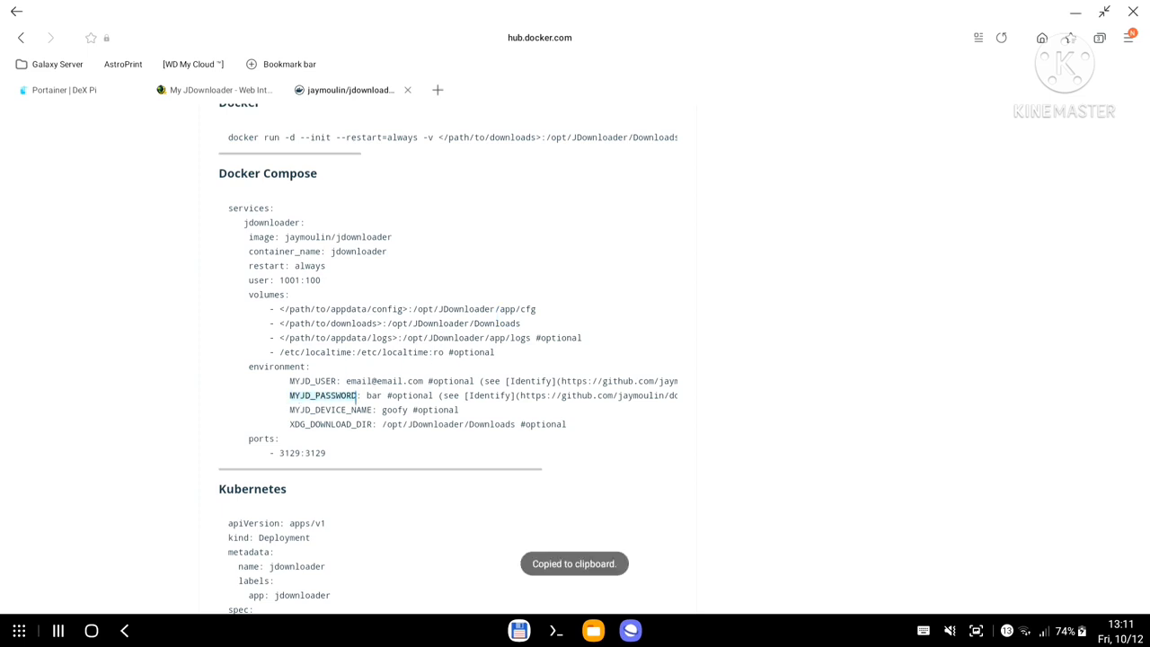
pyautogui.click(103, 91)
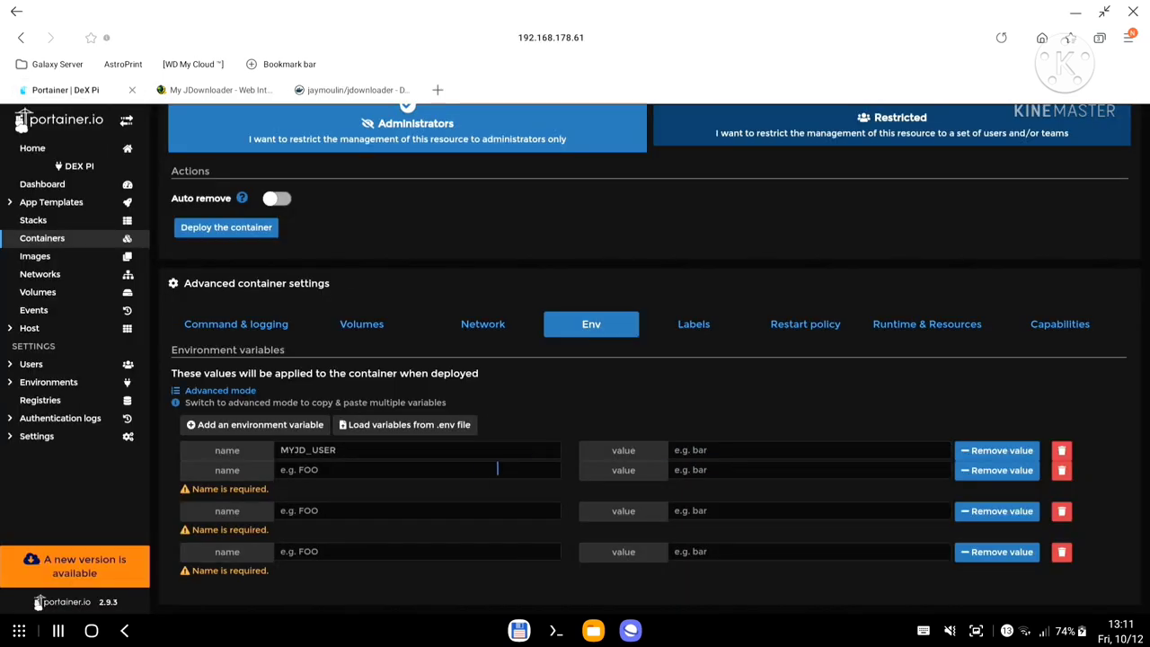
pyautogui.click(553, 469)
pyautogui.hotkey('ctrl', 'v')
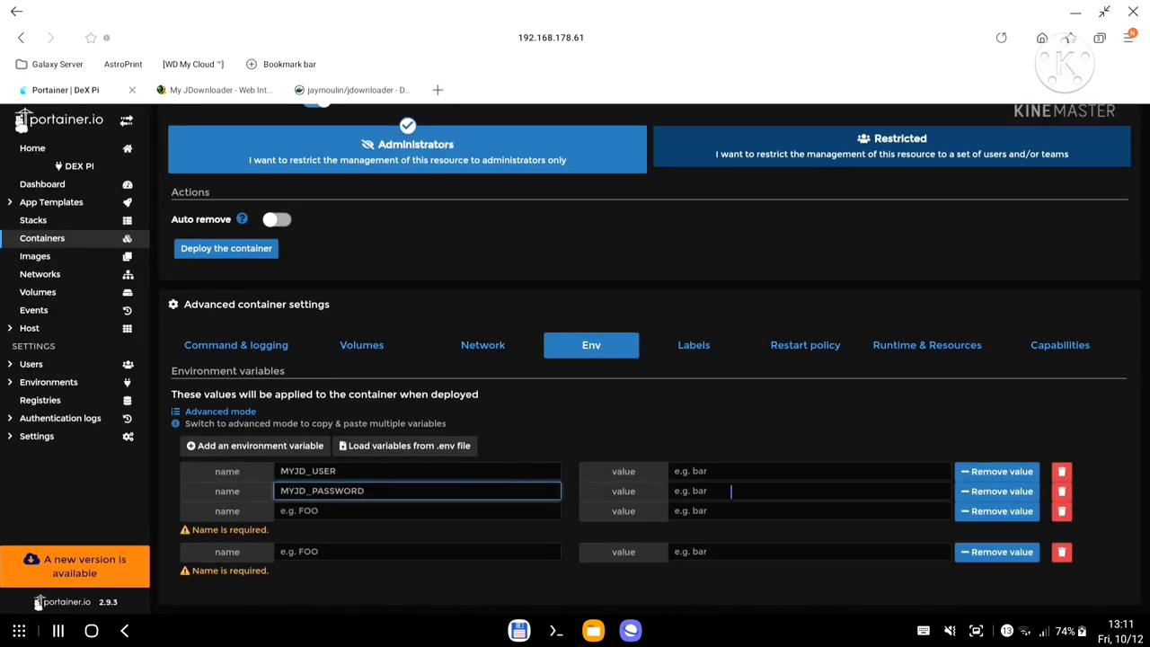
# Copy MYJD_DEVICE_NAME from the Docker Hub docs into the third variable name.
pyautogui.click(335, 90)
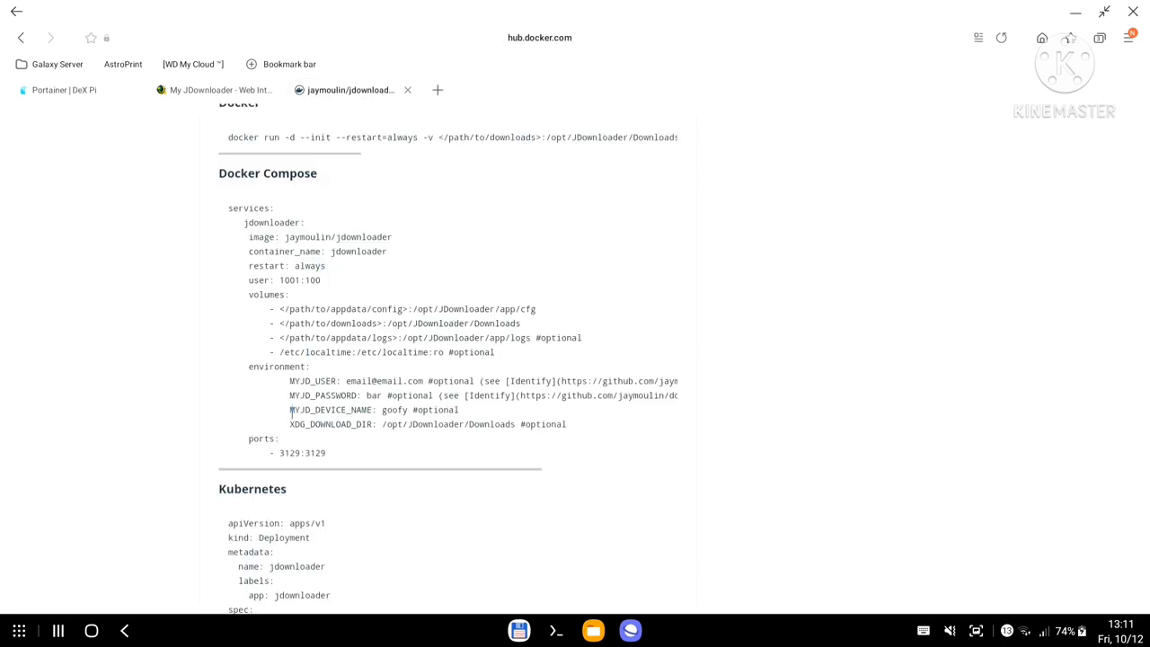
pyautogui.moveTo(290, 410); pyautogui.dragTo(372, 410)
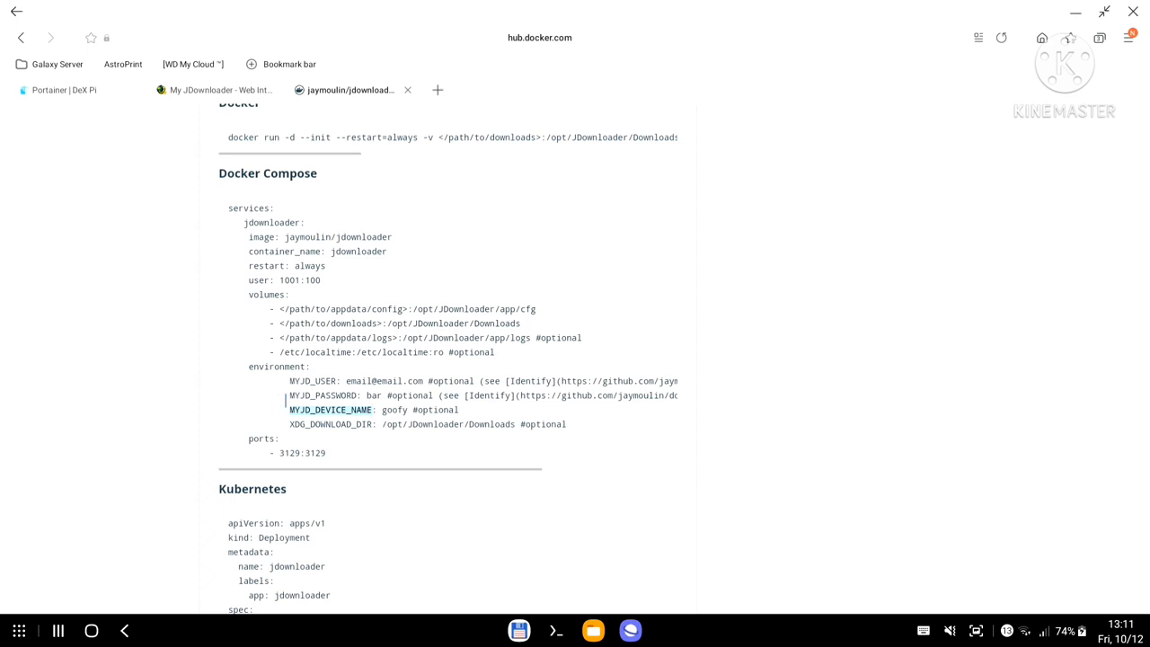
pyautogui.hotkey('ctrl', 'c')
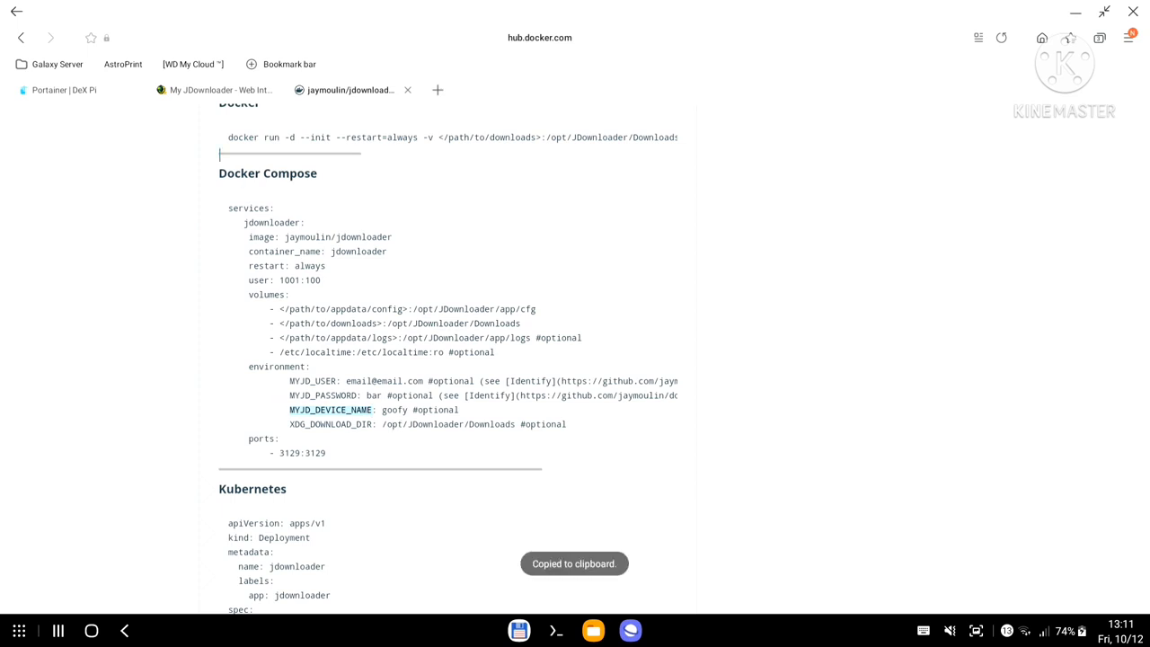
pyautogui.click(90, 90)
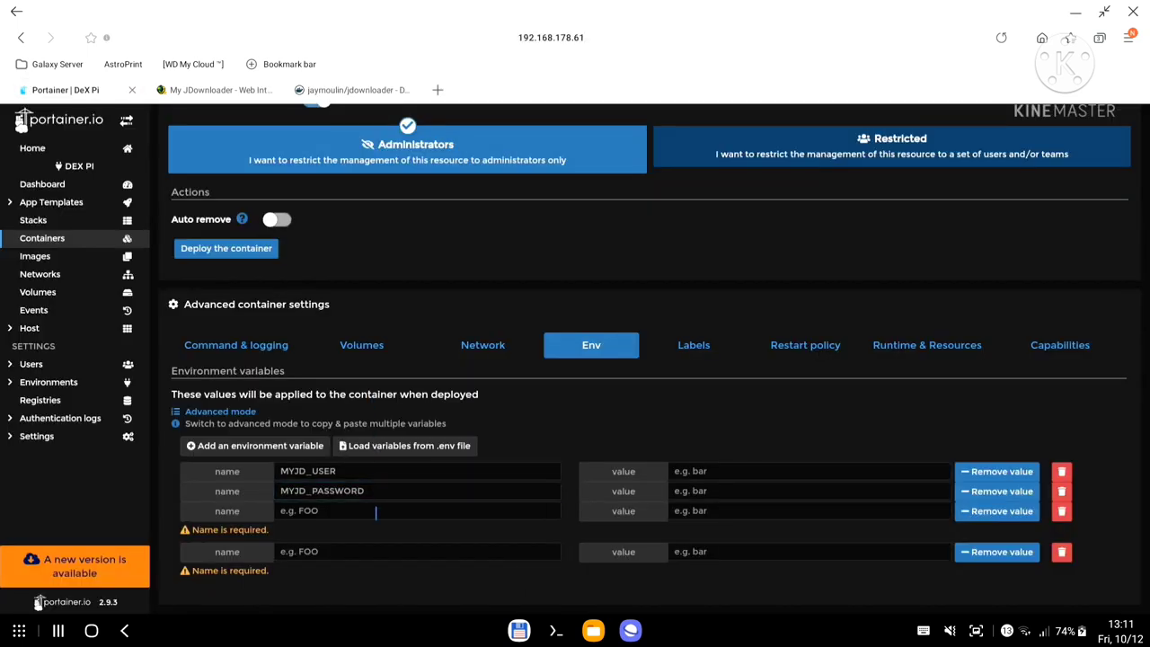
pyautogui.click(376, 511)
pyautogui.hotkey('ctrl', 'v')
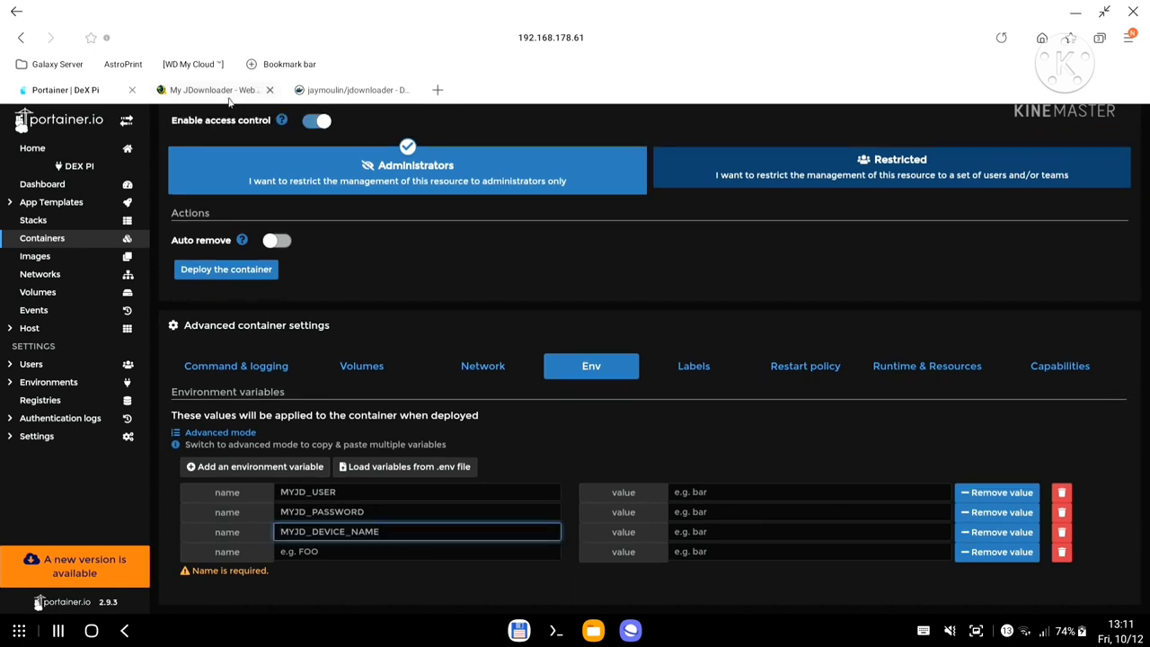
# Set the MYJD_DEVICE_NAME value to DEX.
pyautogui.click(217, 91)
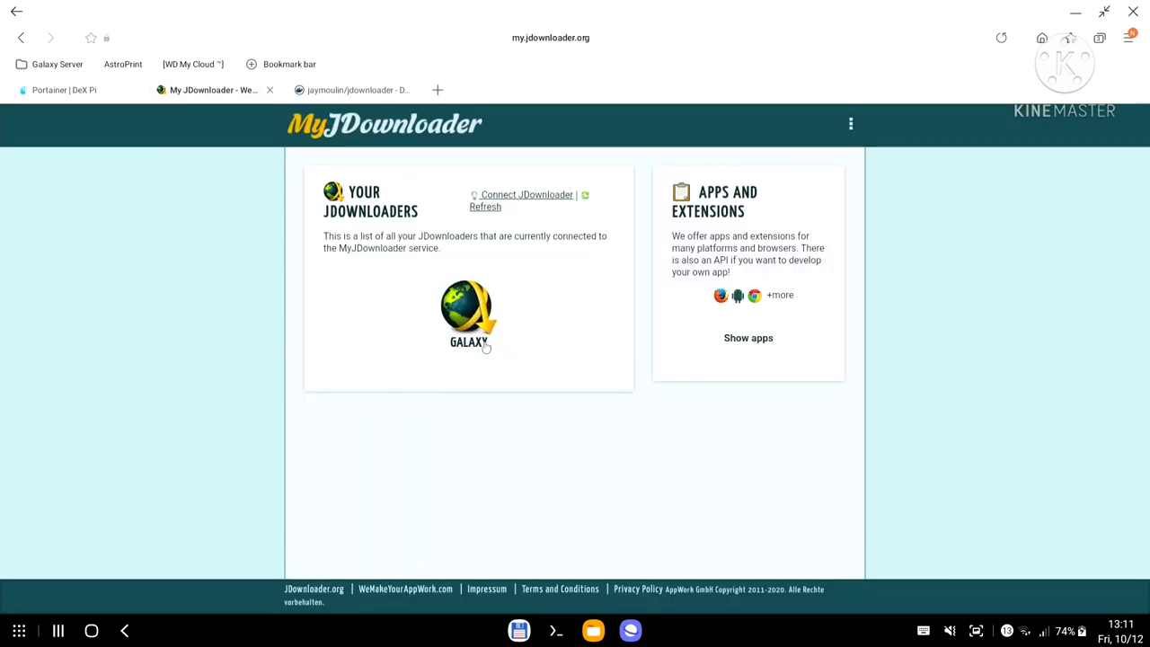
pyautogui.click(86, 93)
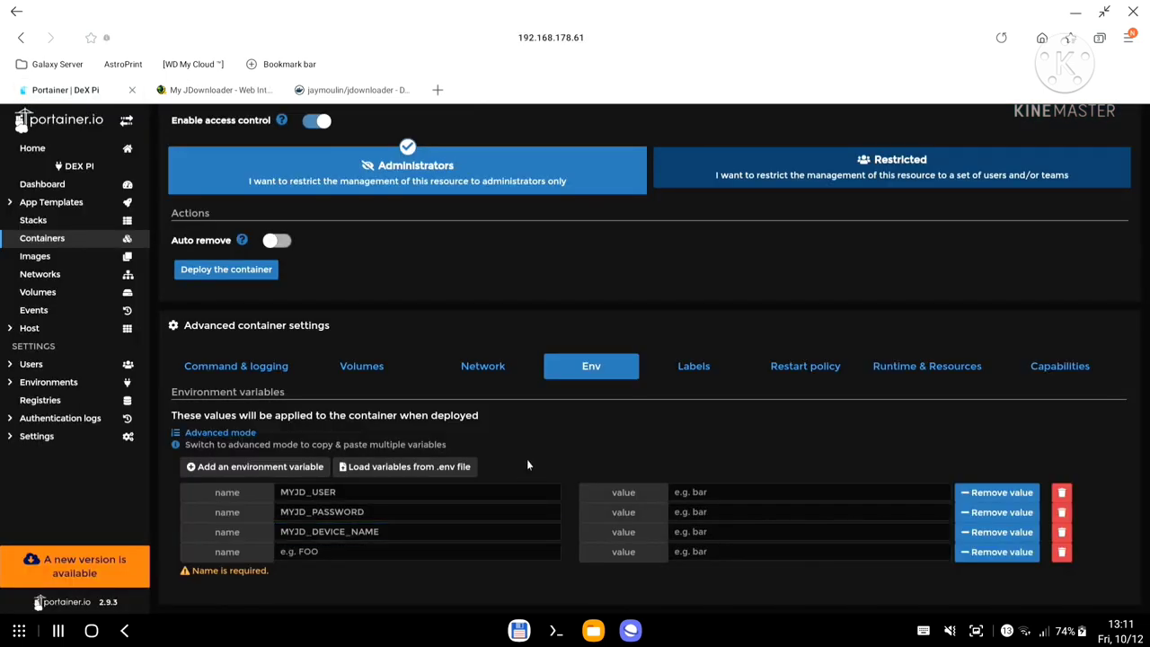
pyautogui.click(706, 533)
pyautogui.write('DEX')
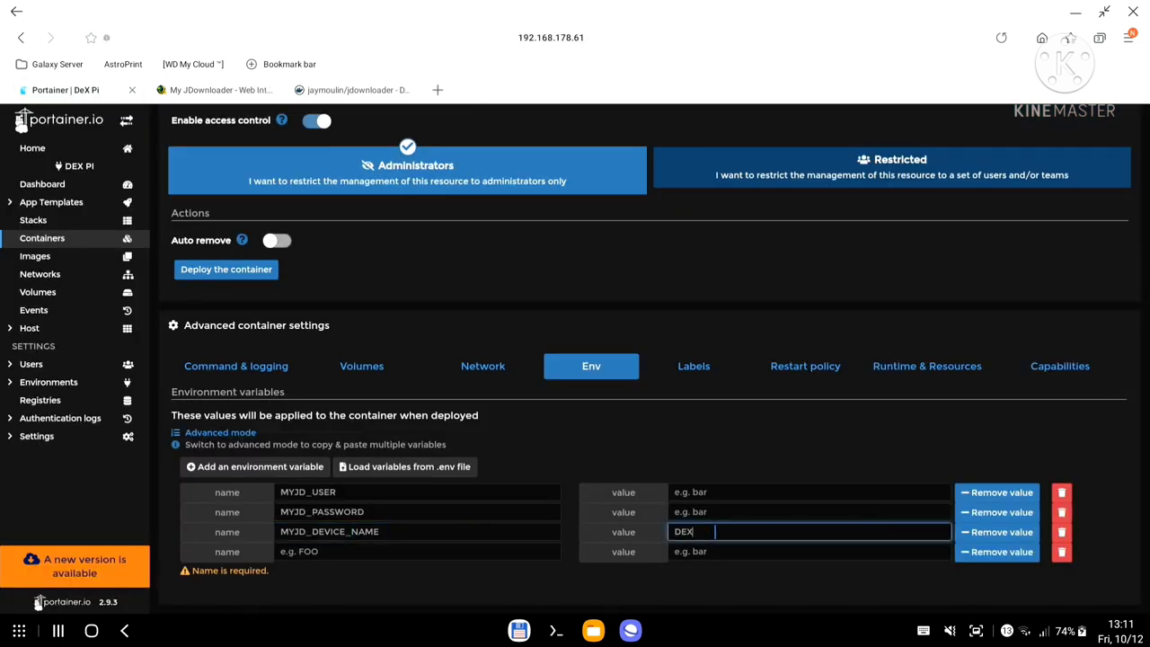
pyautogui.click(337, 92)
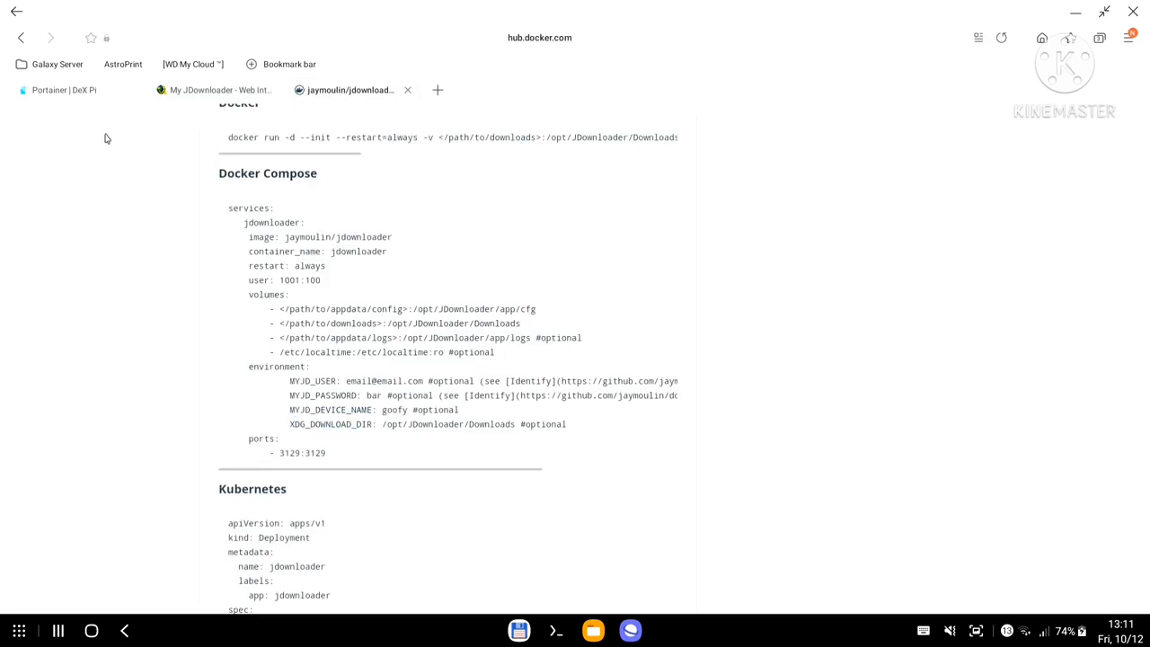
pyautogui.click(90, 92)
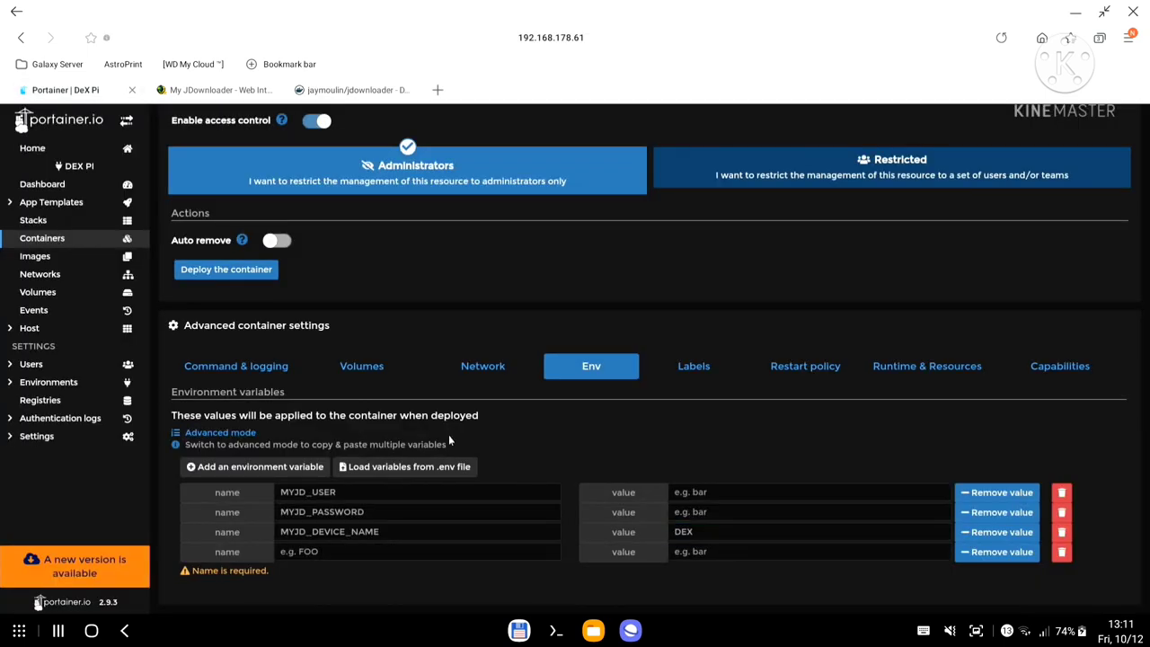
# Remove the empty fourth row and fill in the account e-mail and password values.
pyautogui.click(1064, 555)
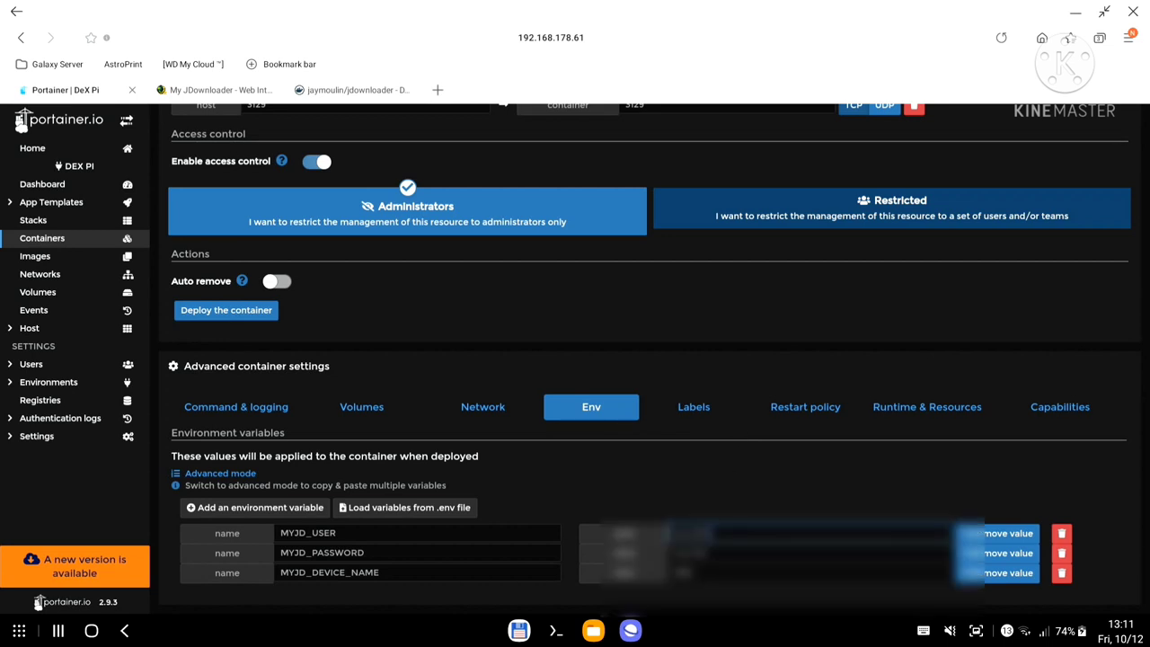
pyautogui.press('Tab')
pyautogui.press('Tab')
pyautogui.press('Tab')
pyautogui.press('Tab')
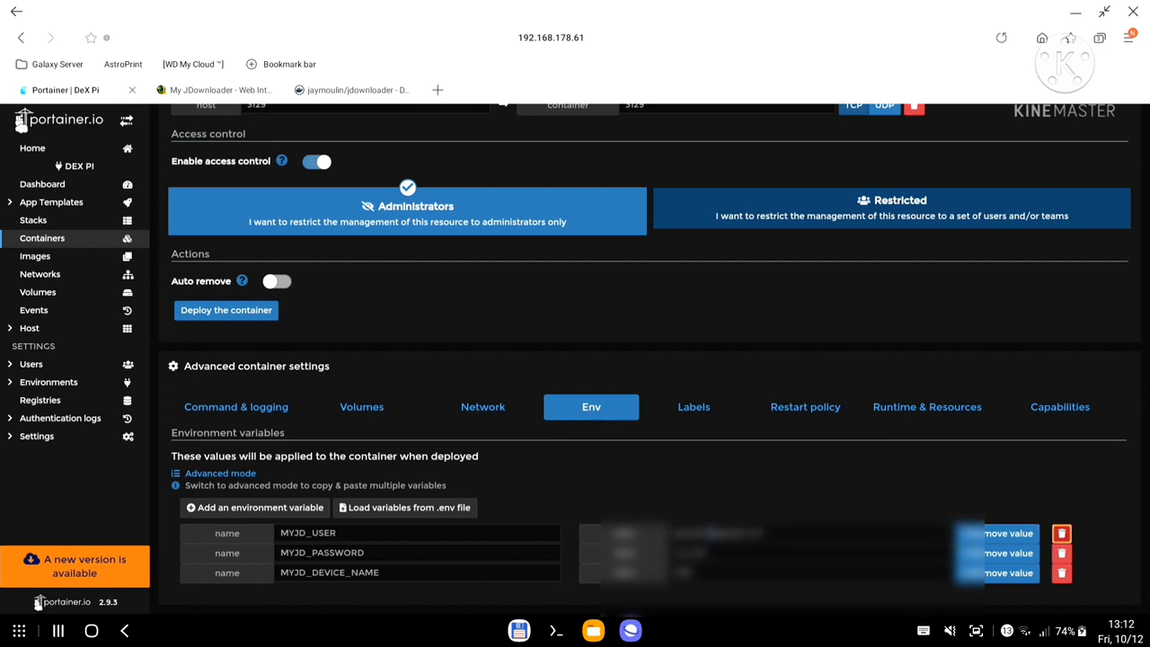
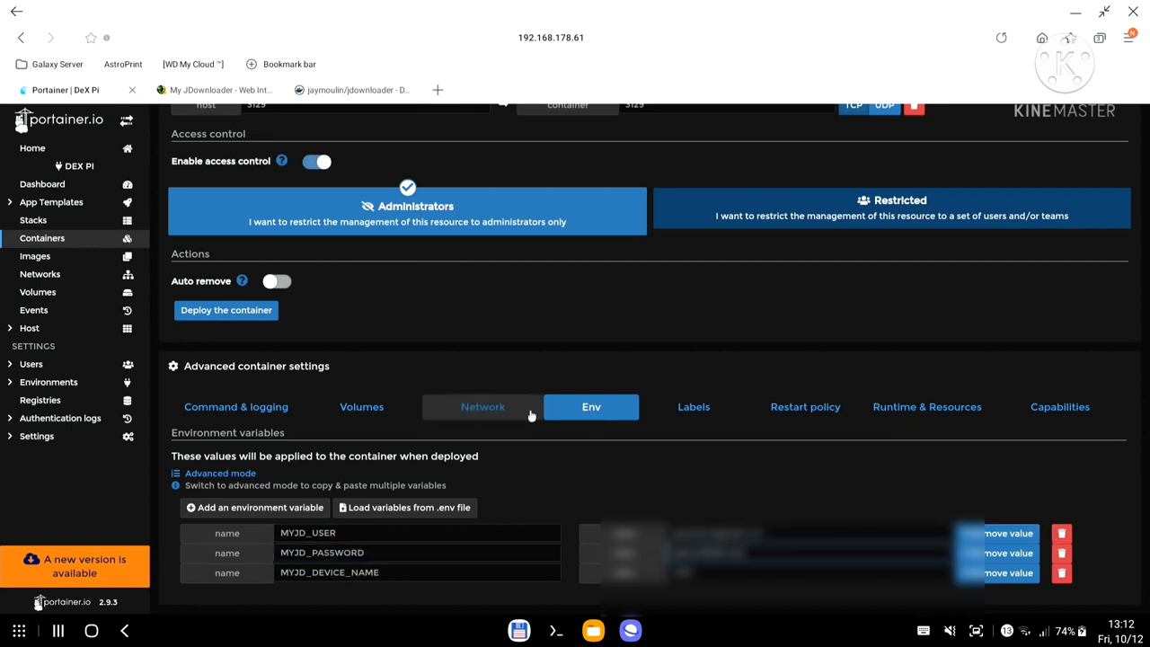
# Review the network settings and the 3129 port mapping, then bring up the Volumes settings.
pyautogui.click(486, 410)
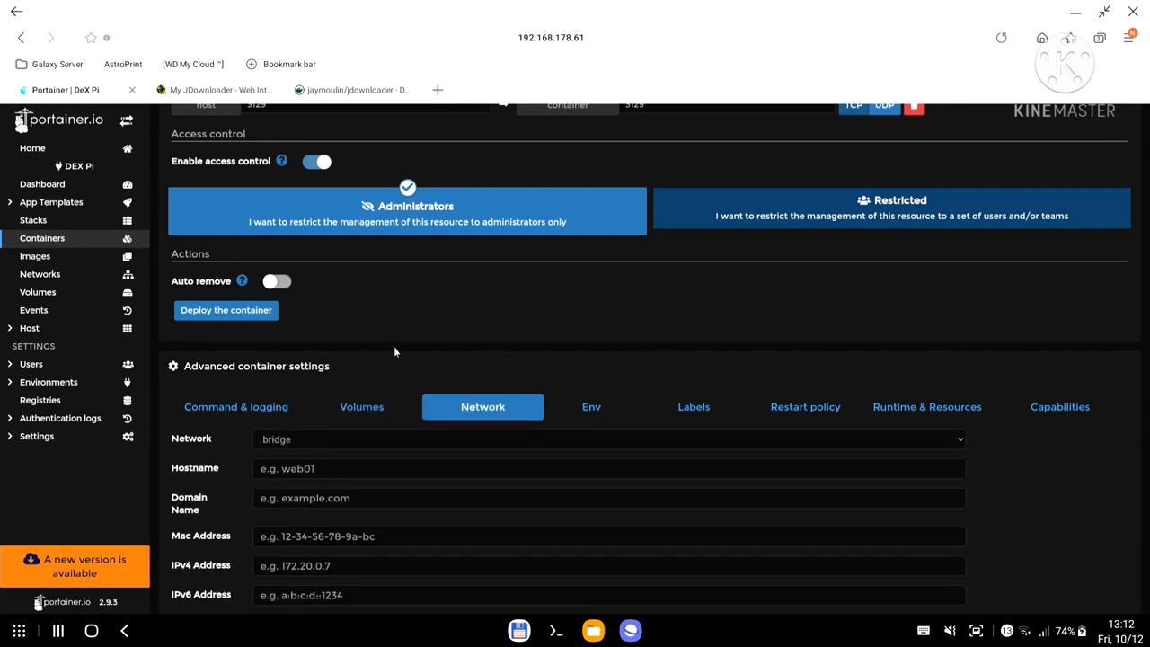
pyautogui.scroll(2, 393, 346)
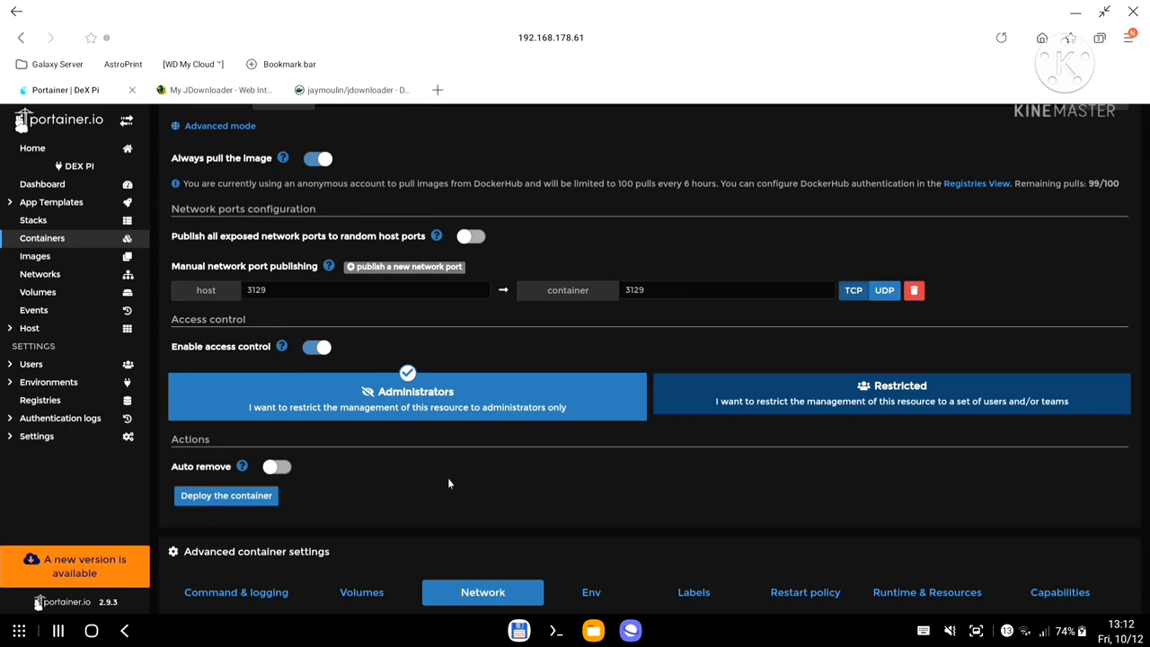
pyautogui.scroll(-1, 449, 484)
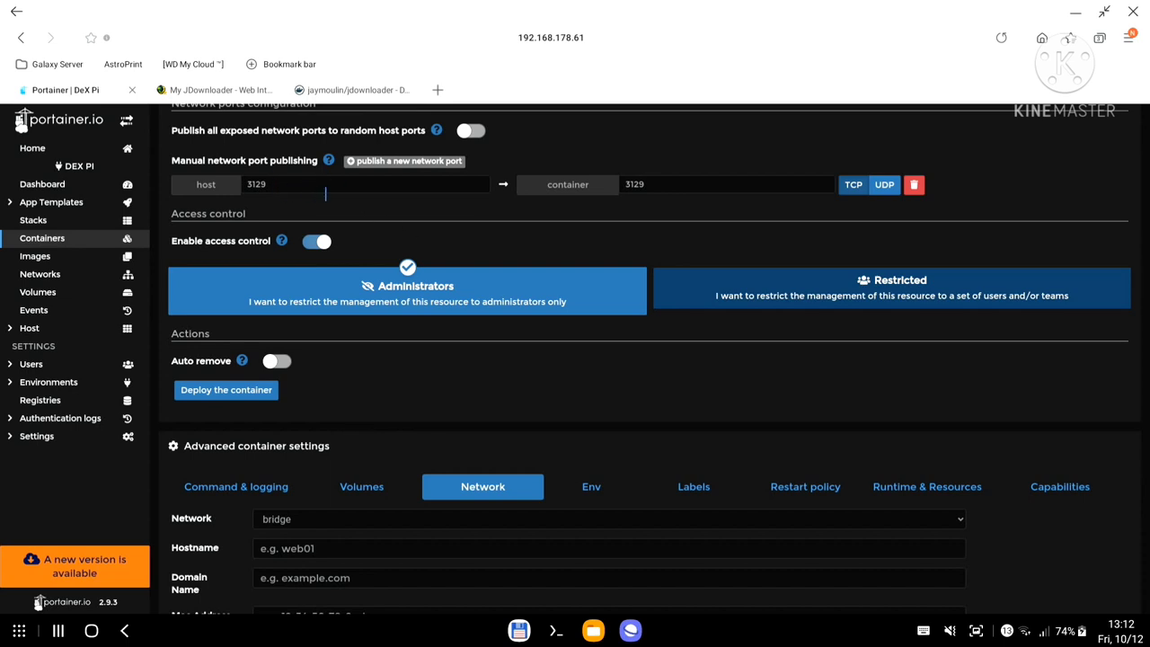
pyautogui.click(368, 490)
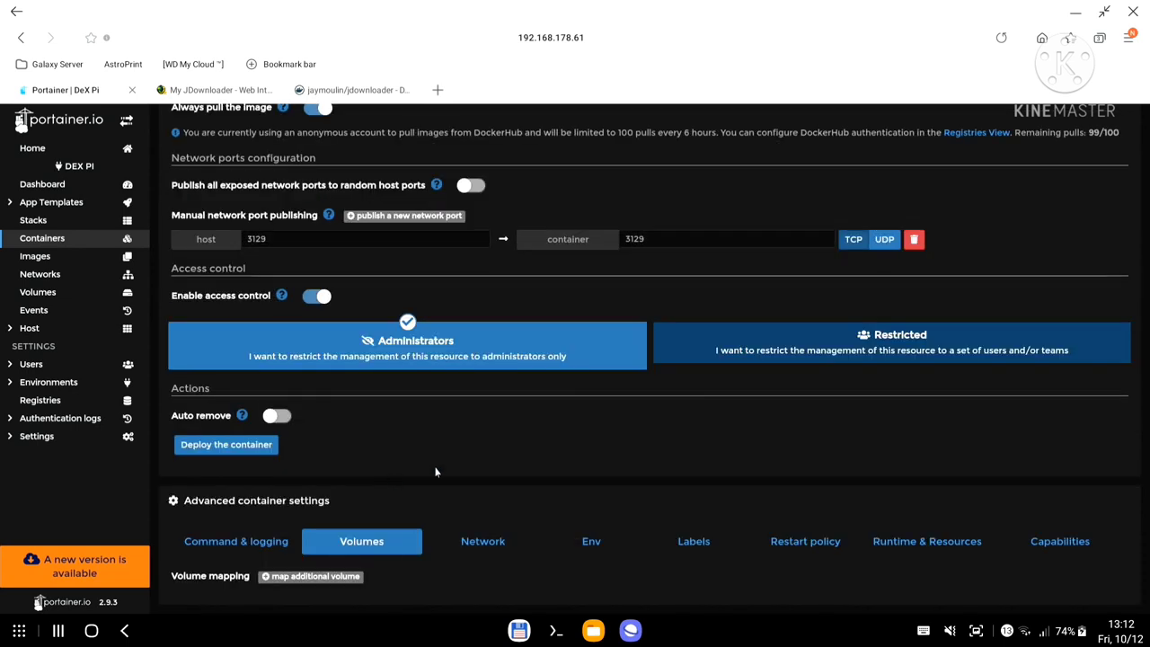
# Add extra volume mapping rows to the container.
pyautogui.click(328, 580)
pyautogui.click(329, 528)
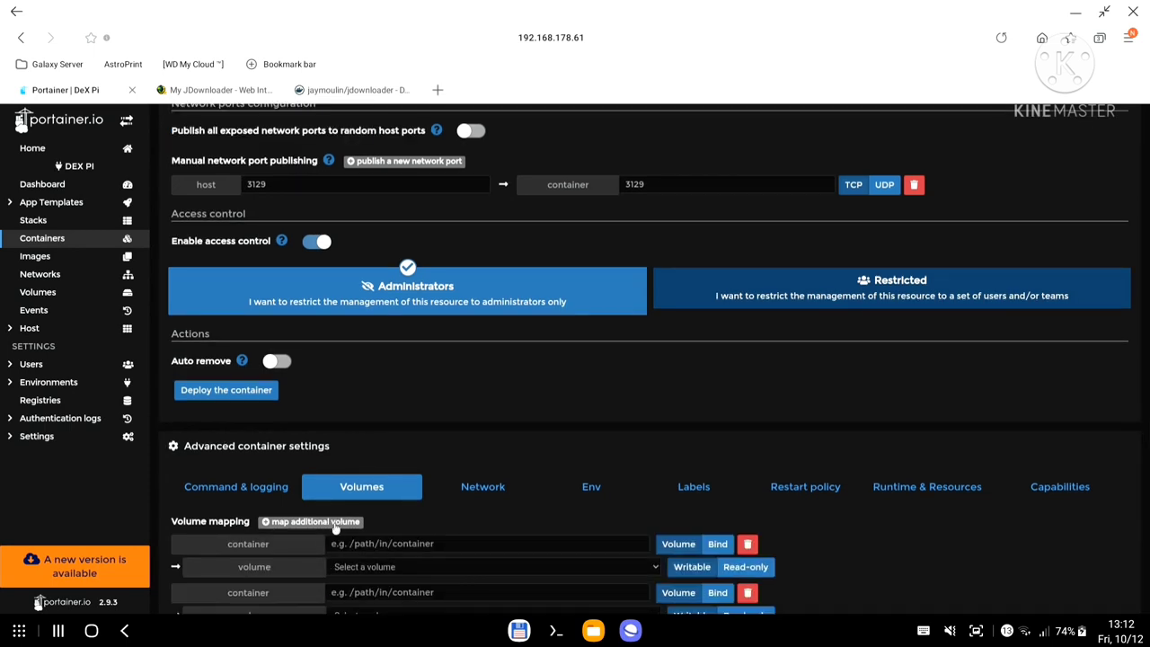
pyautogui.scroll(-2, 482, 485)
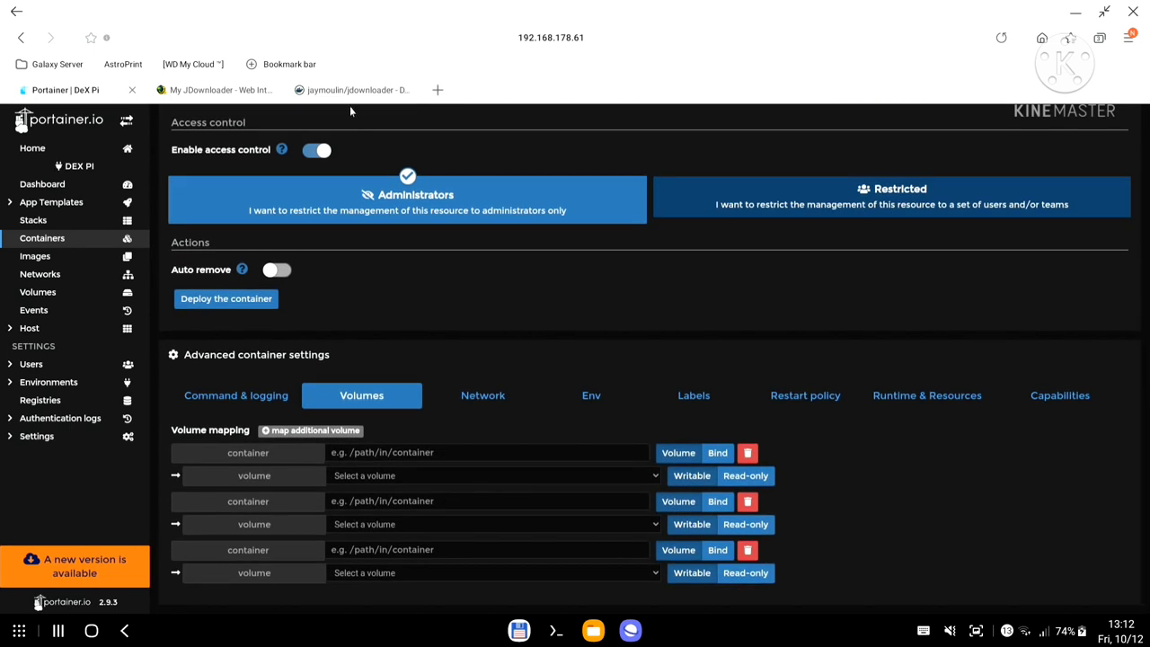
# Set the first mapping's container path to /opt/JDownloader/app/cfg as a Bind mount.
pyautogui.click(346, 91)
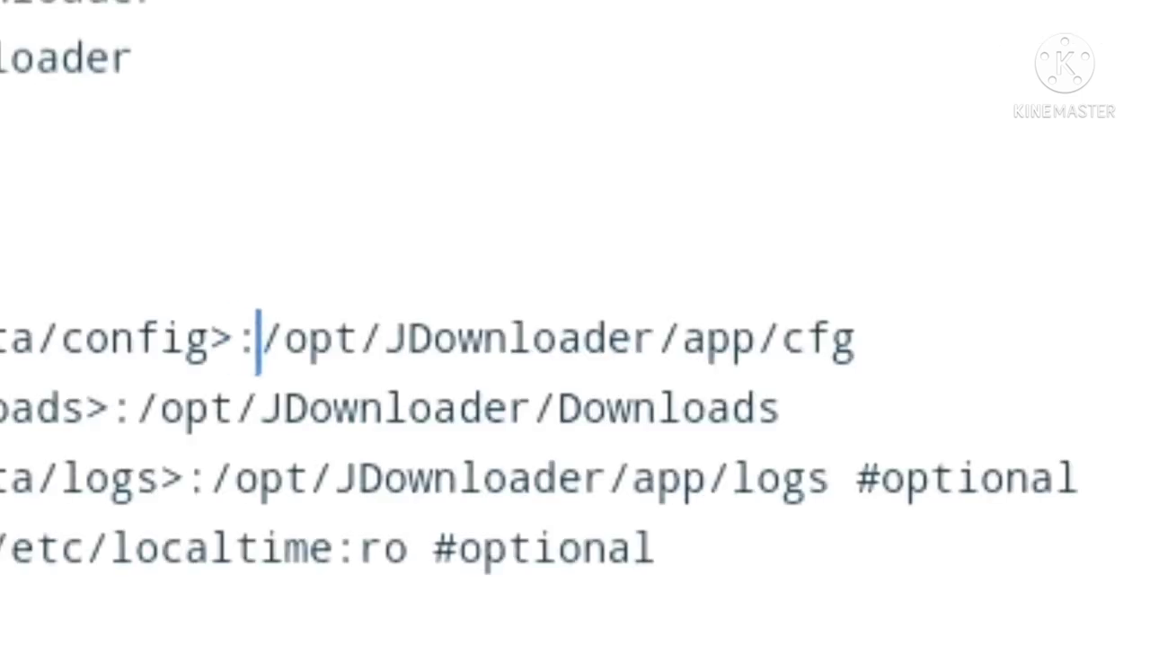
pyautogui.moveTo(261, 340); pyautogui.dragTo(861, 328)
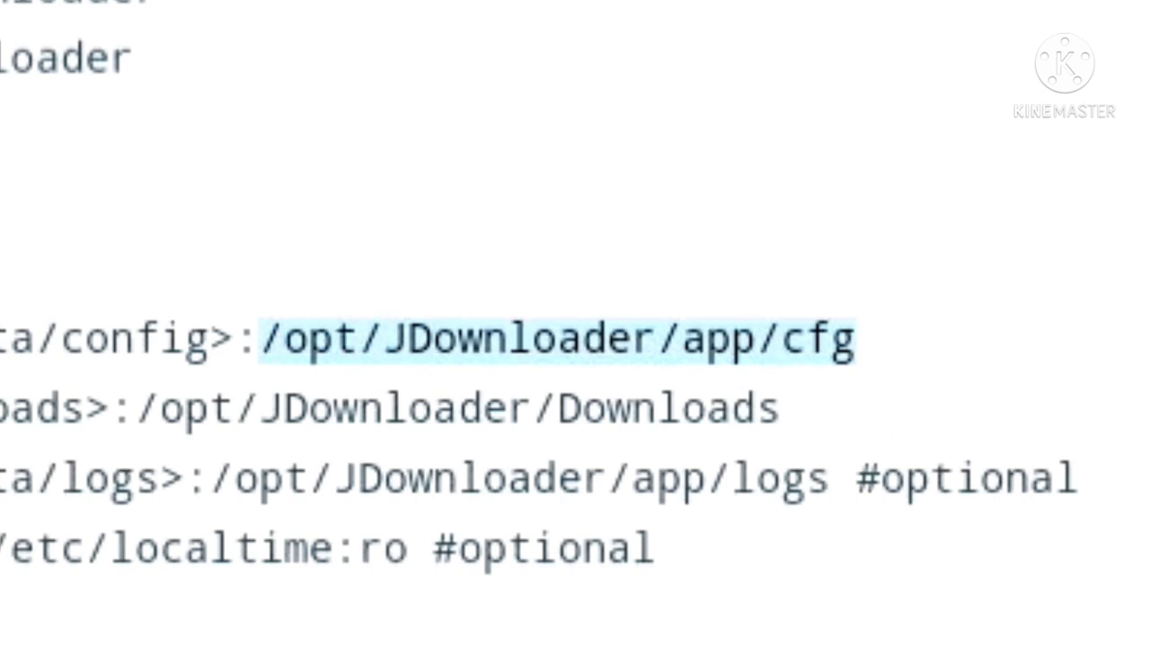
pyautogui.click(77, 90)
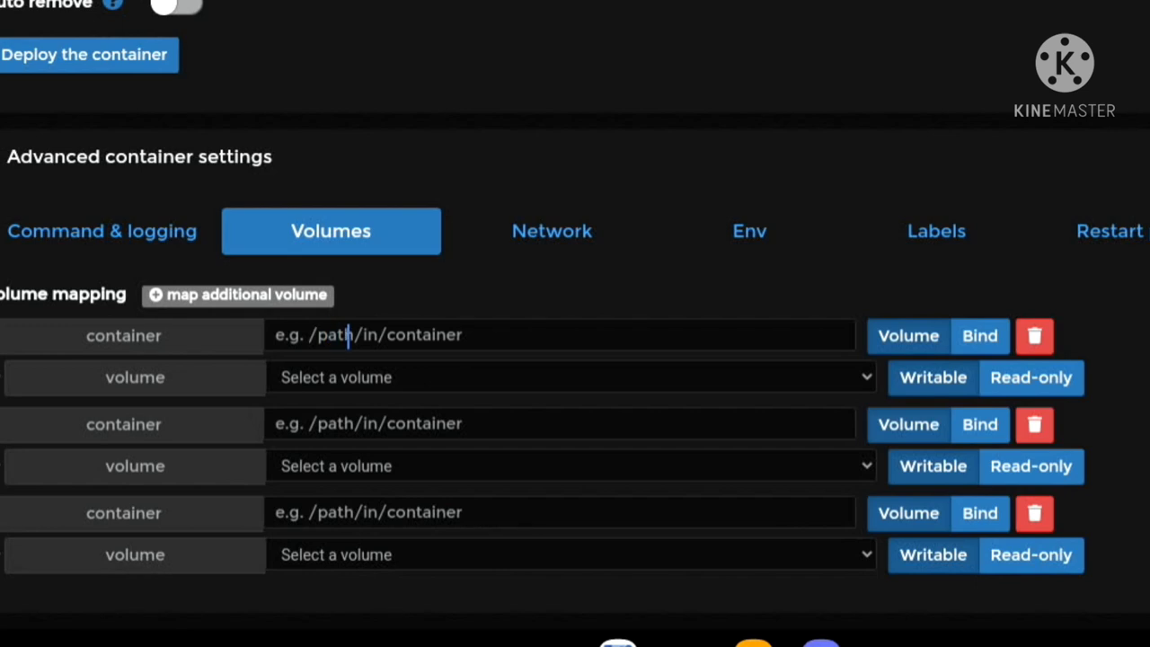
pyautogui.click(373, 452)
pyautogui.hotkey('ctrl', 'v')
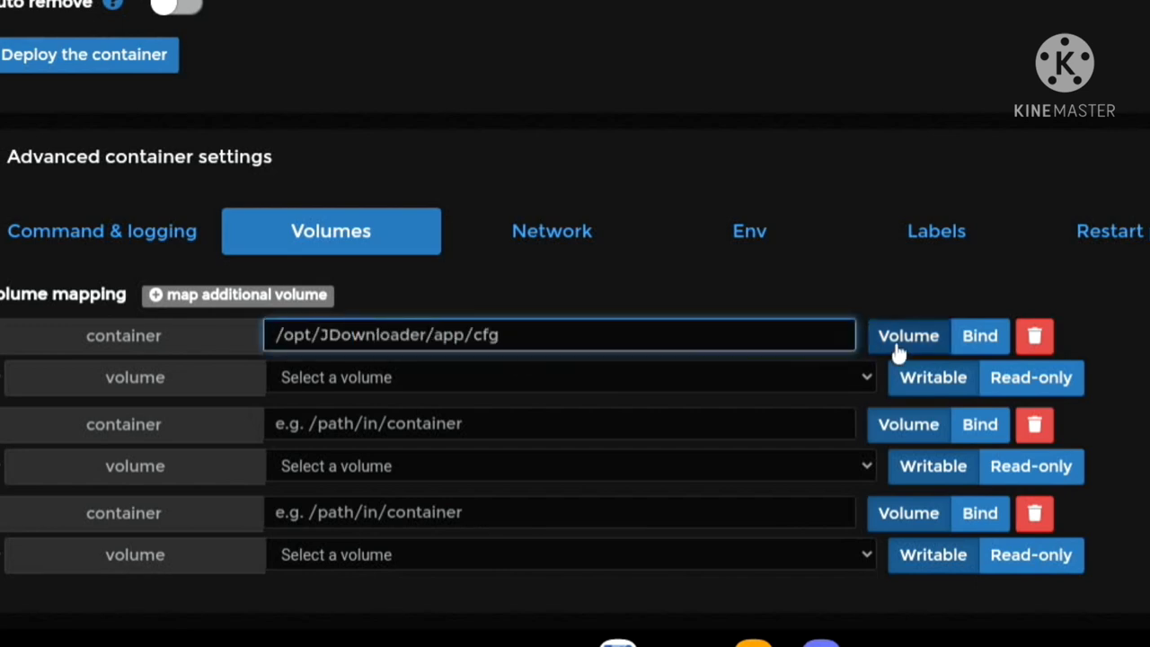
pyautogui.click(982, 340)
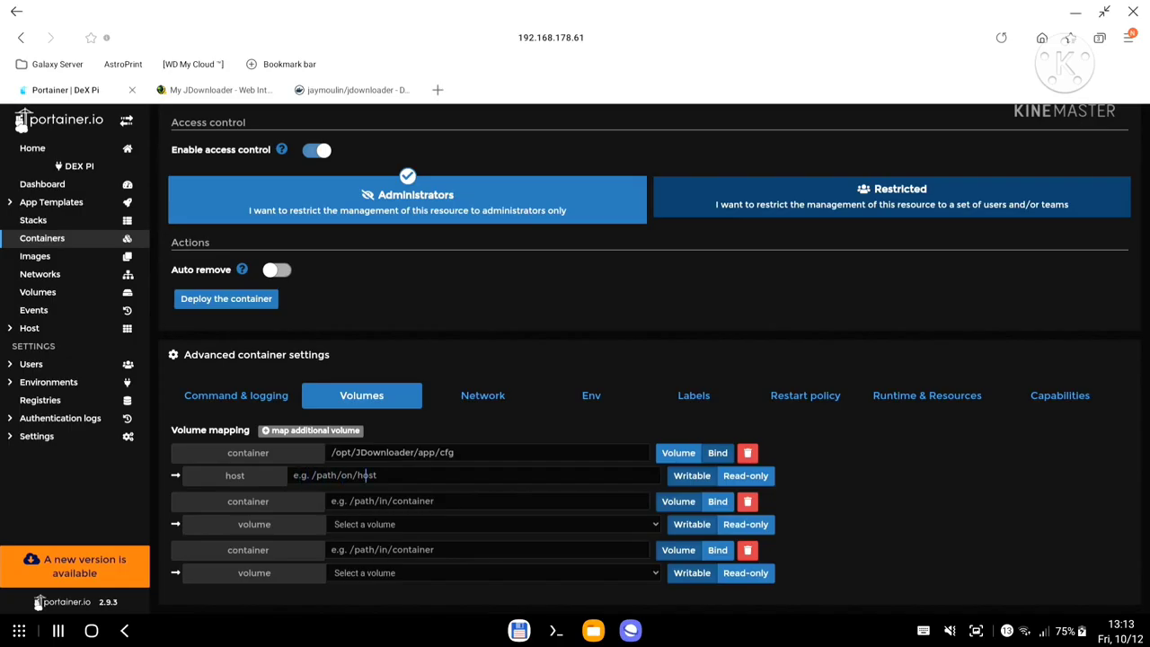
pyautogui.click(555, 631)
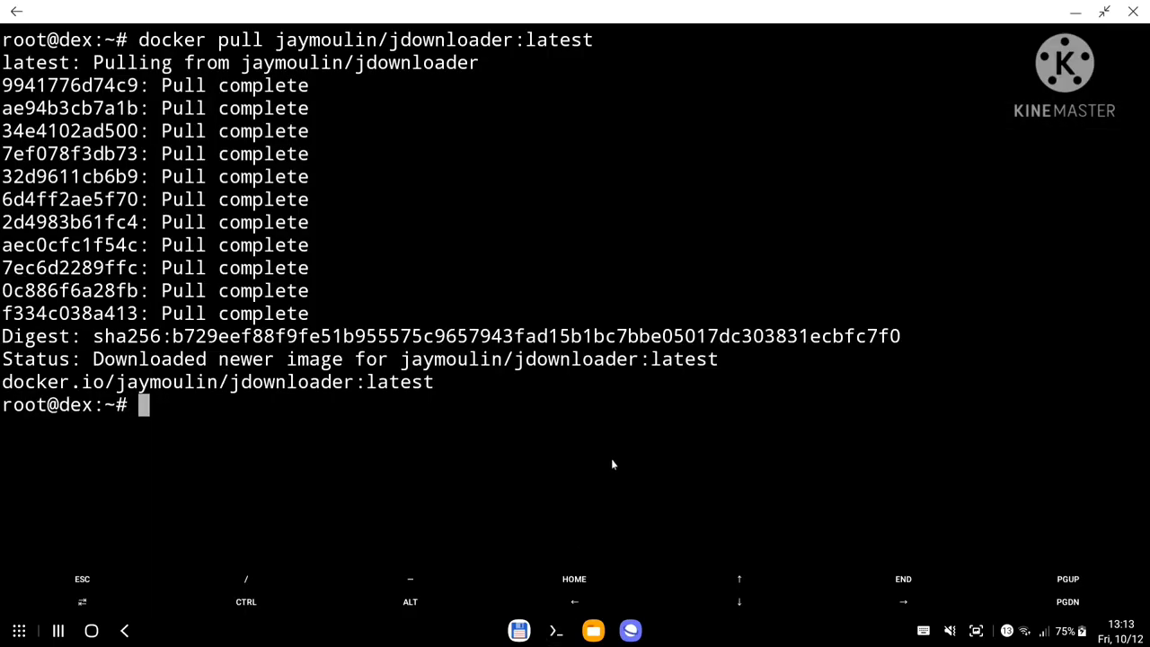
# Go to /mnt/ssd/dietpi_userdata/ and list its contents with ls -l.
pyautogui.write('cd /mnt/ss')
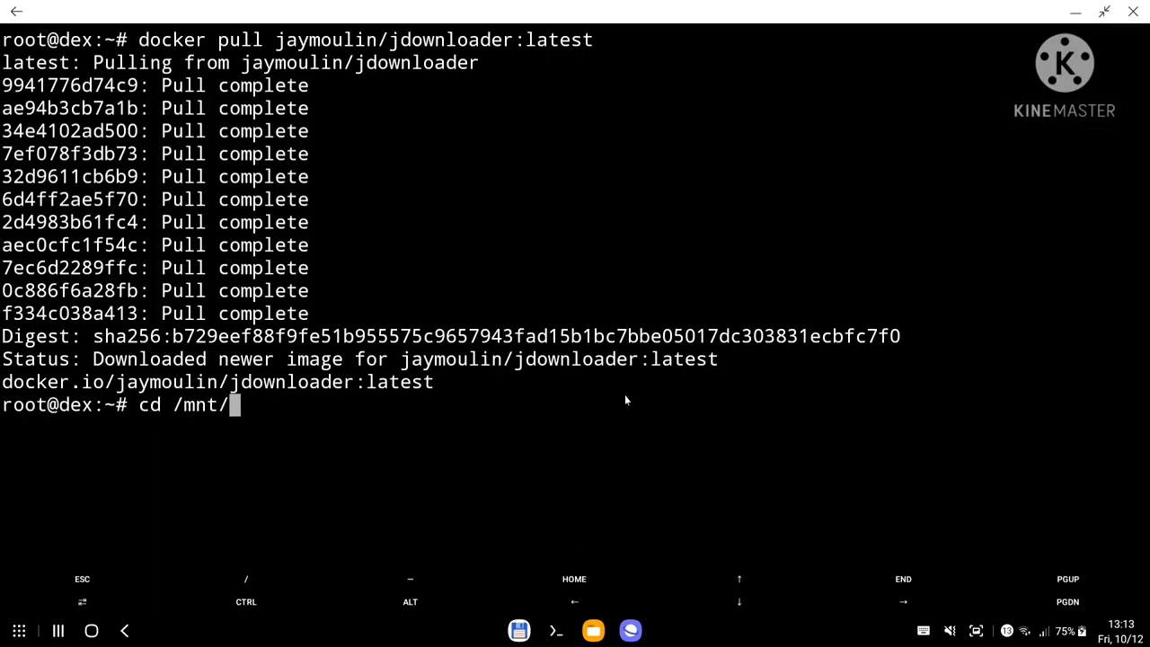
pyautogui.press('Tab')
pyautogui.press('Tab')
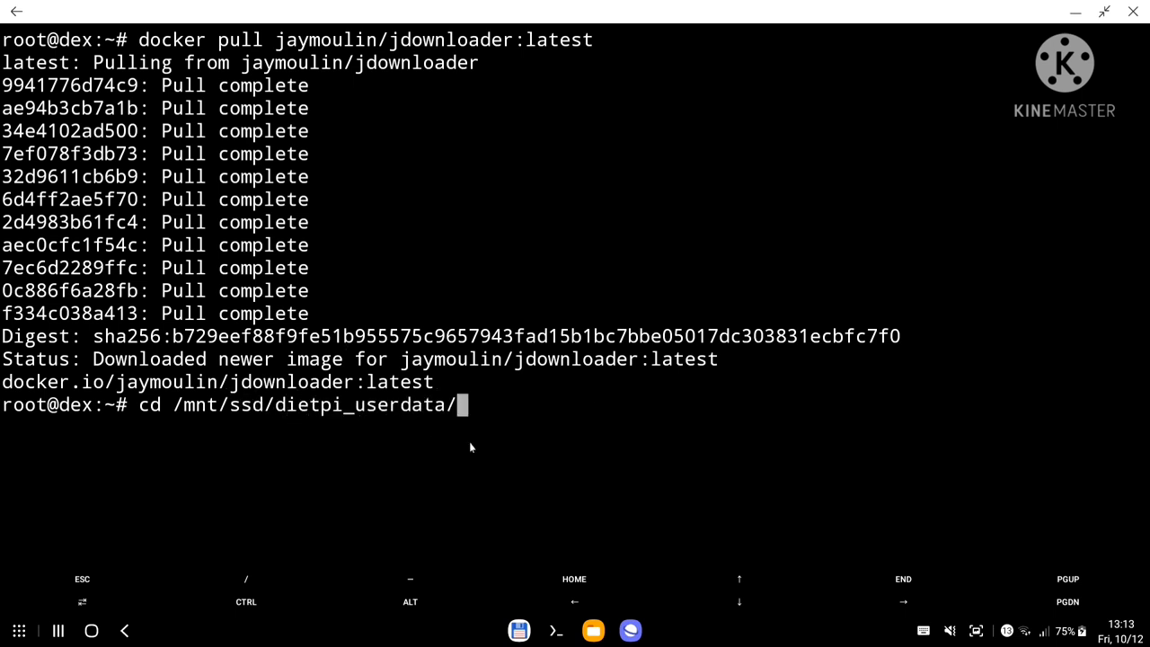
pyautogui.press('Return')
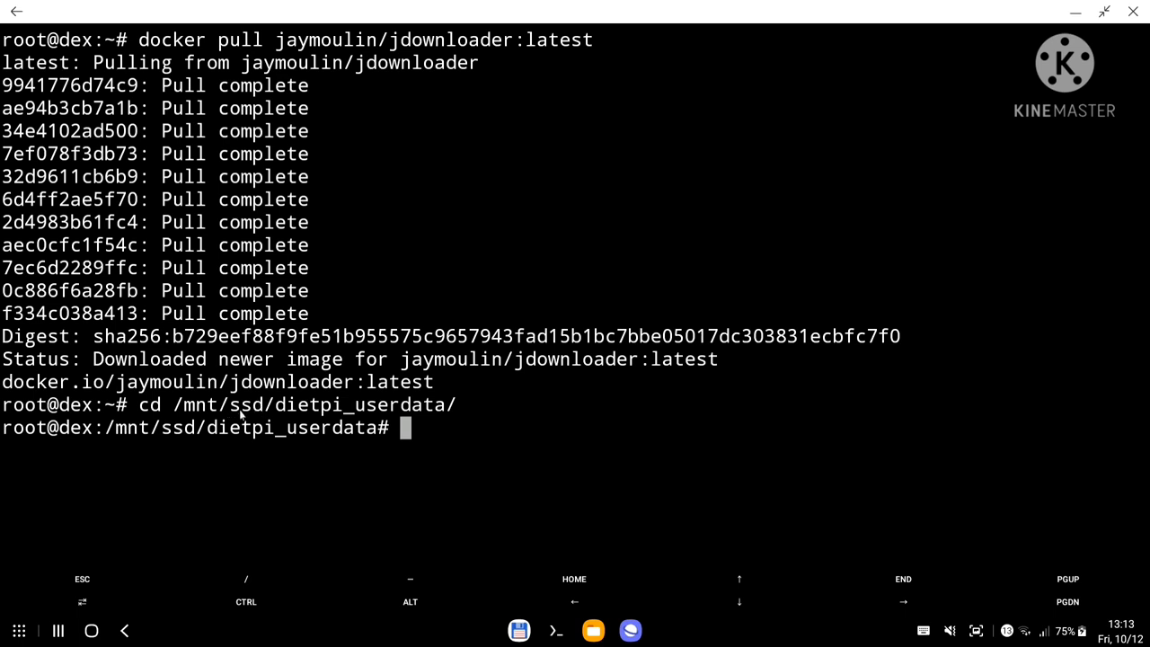
pyautogui.write('ls')
pyautogui.press('Return')
pyautogui.write('ls -ll')
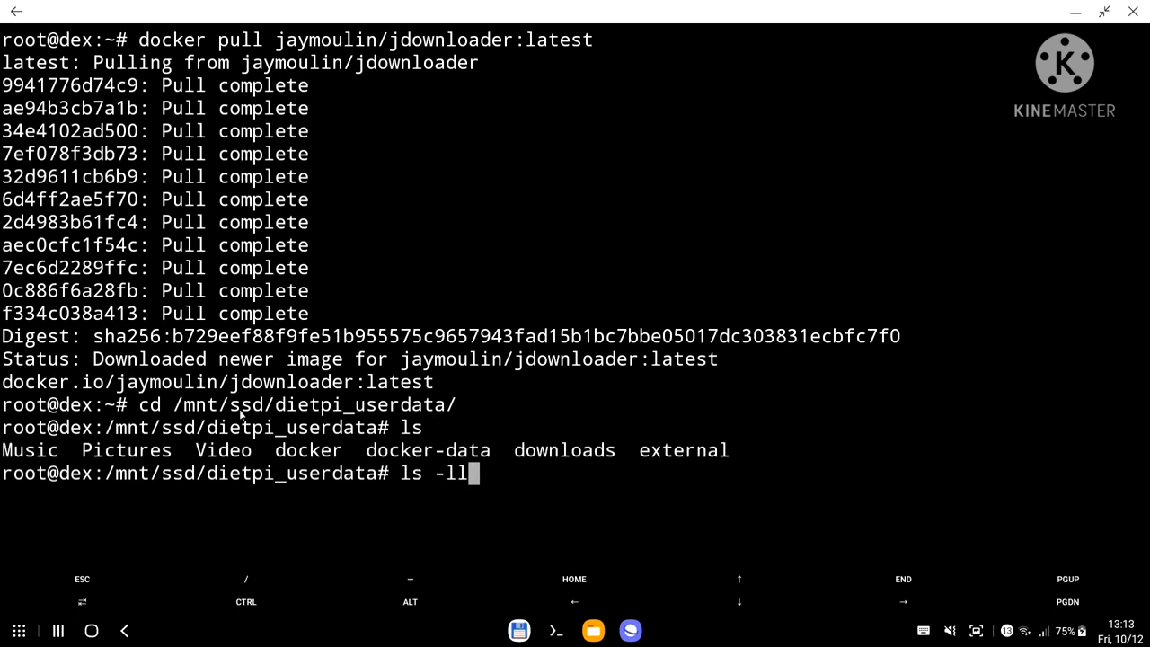
pyautogui.press('BackSpace')
pyautogui.press('Return')
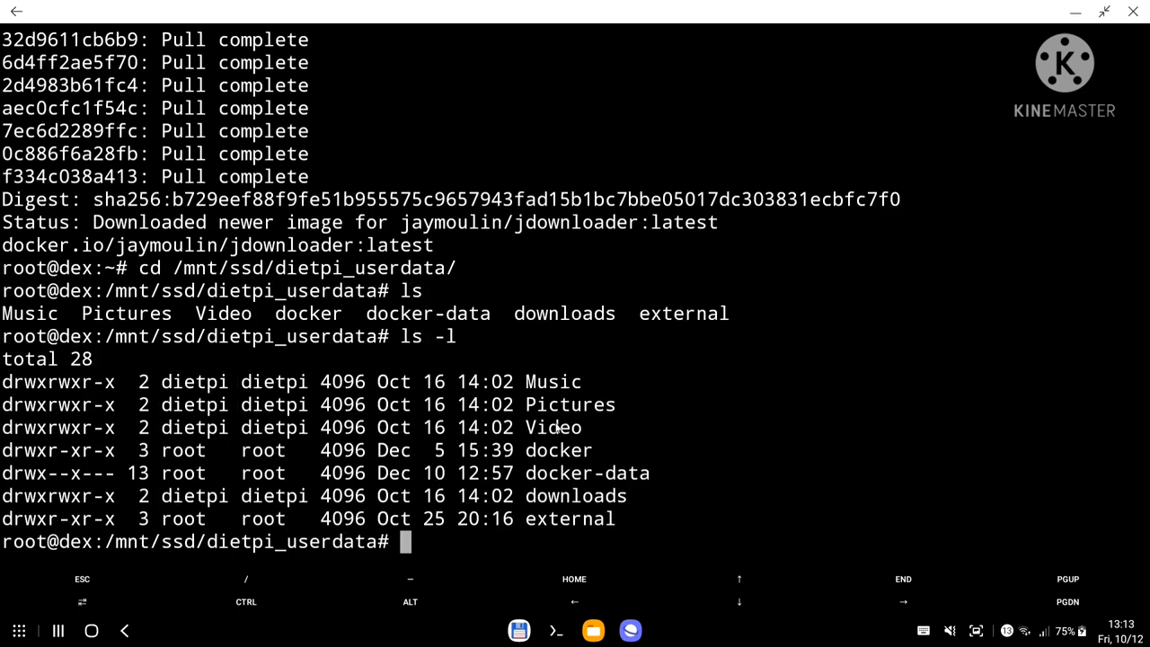
# In the docker folder, delete the old jdownloader folder with rm -r.
pyautogui.write('cd doc')
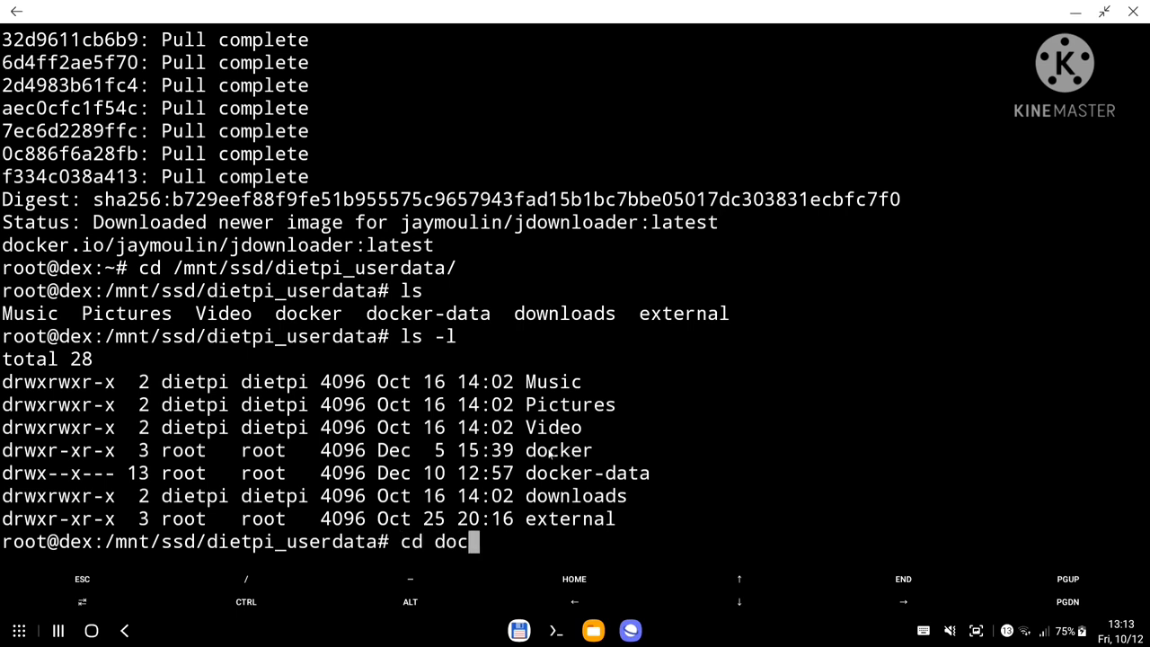
pyautogui.press('Tab')
pyautogui.press('Return')
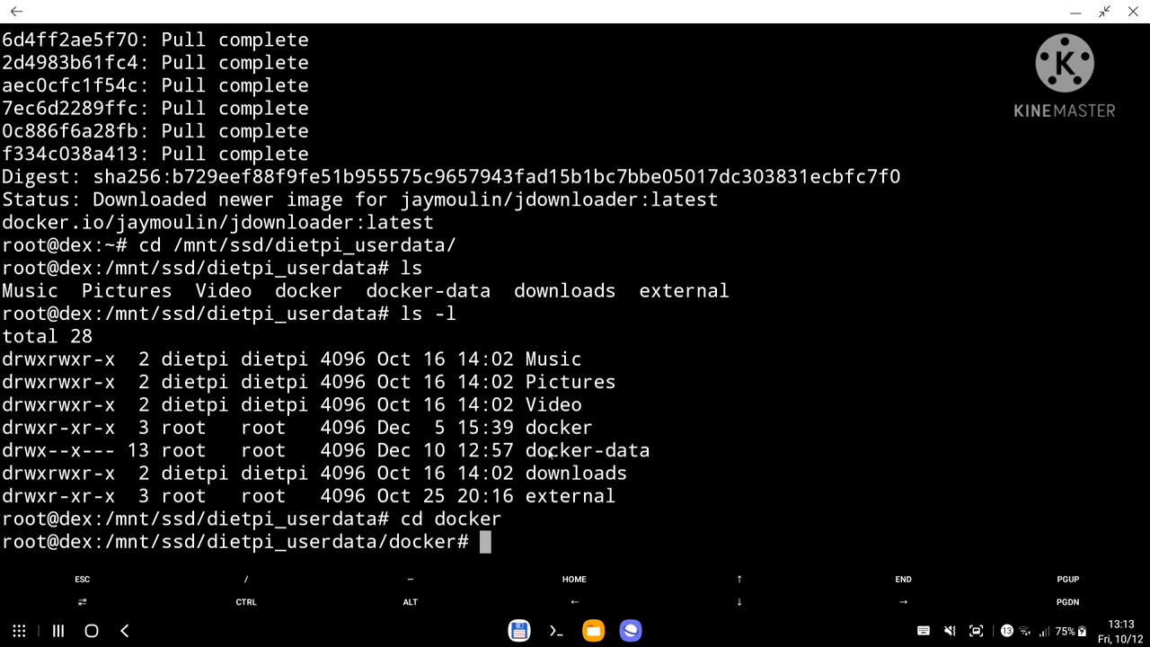
pyautogui.hotkey('ctrl', 'l')
pyautogui.write('ls')
pyautogui.press('Return')
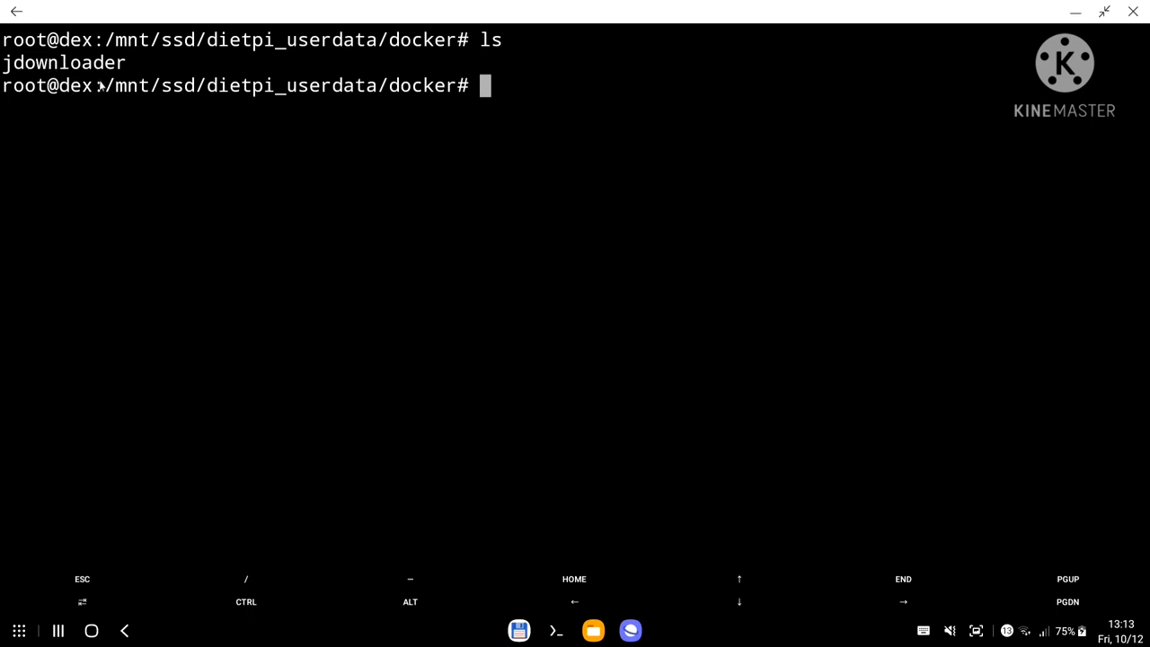
pyautogui.write('rm -r j')
pyautogui.press('Tab')
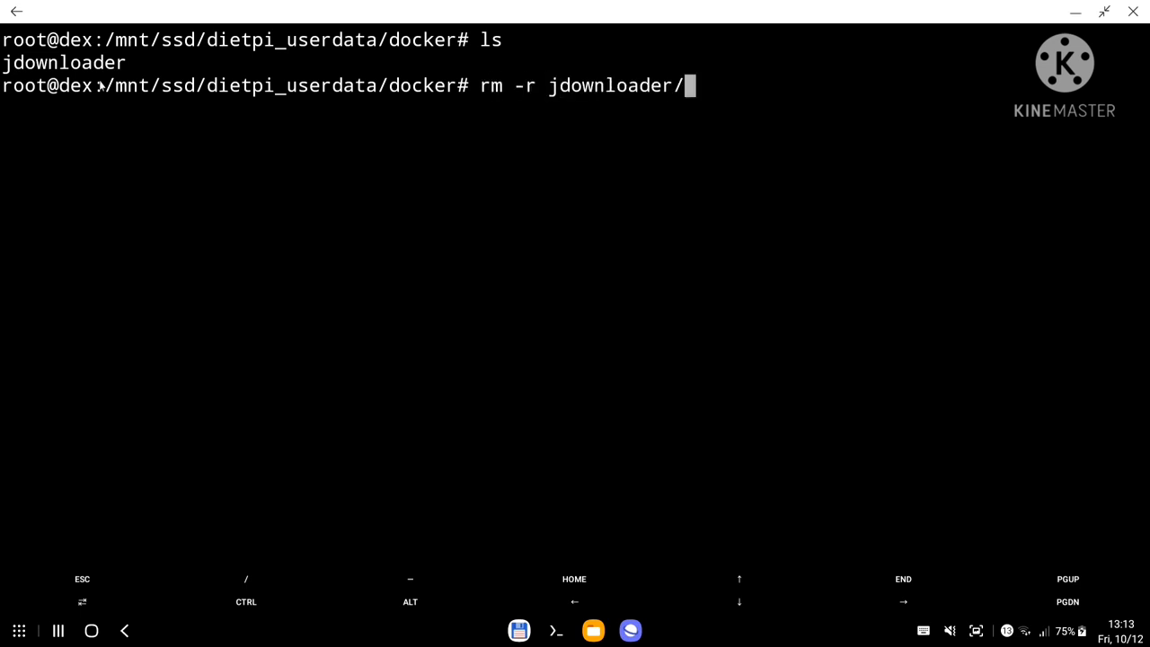
pyautogui.press('Return')
pyautogui.hotkey('ctrl', 'l')
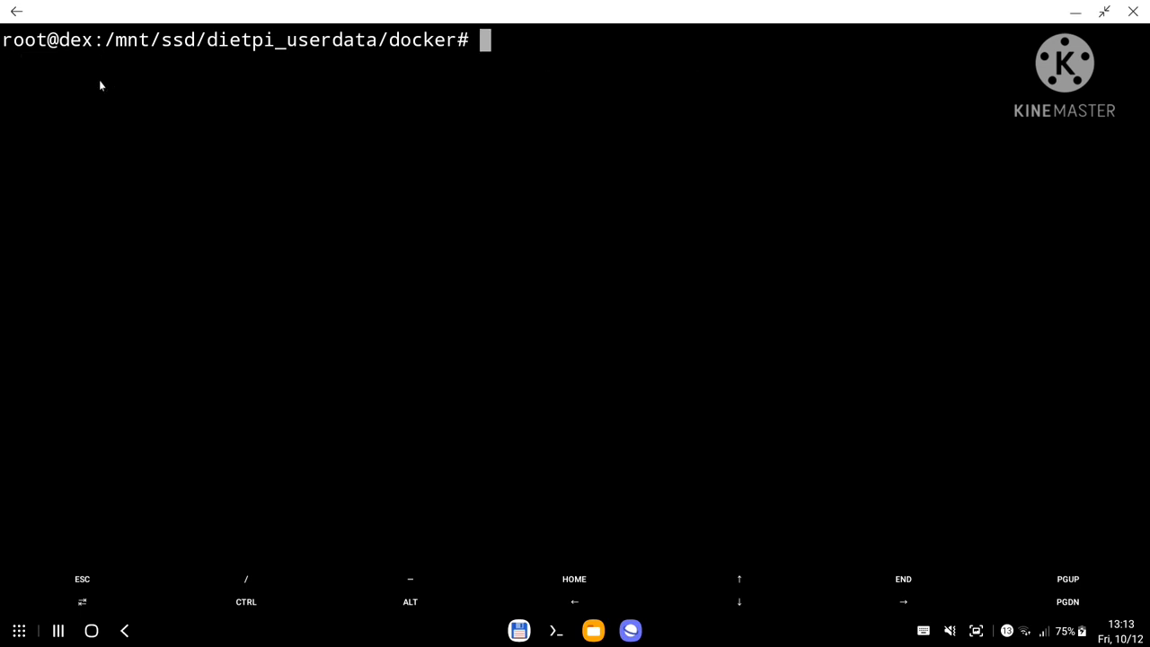
# Create a fresh jdownloader folder inside docker and move into it.
pyautogui.write('ls')
pyautogui.press('Return')
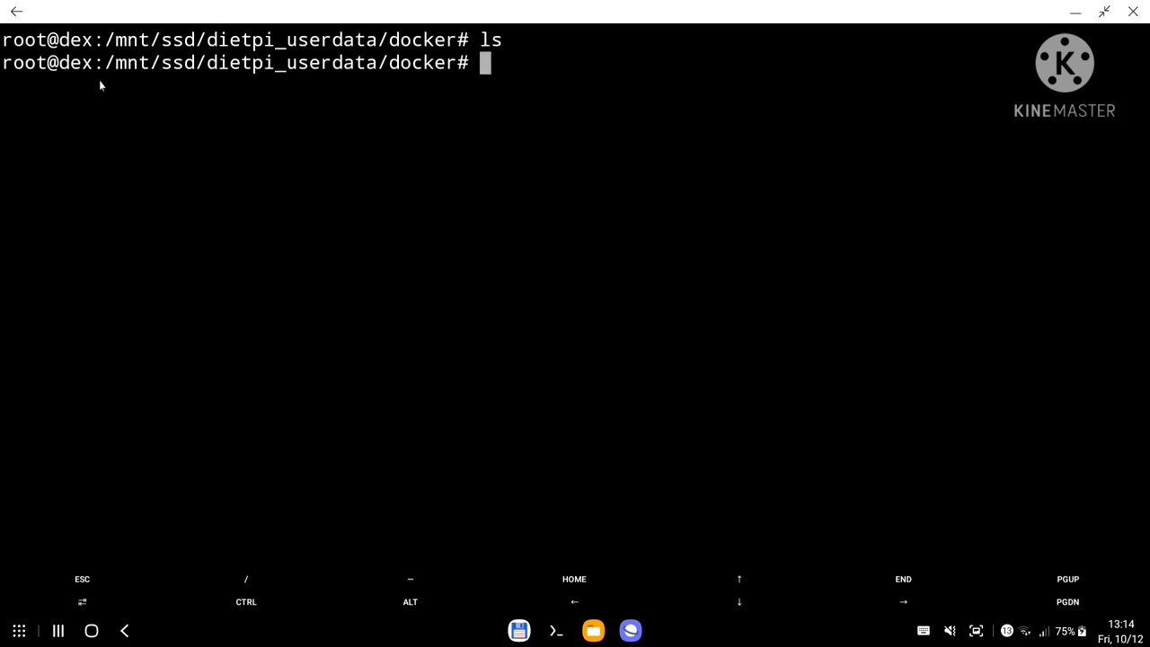
pyautogui.write('mkdir ')
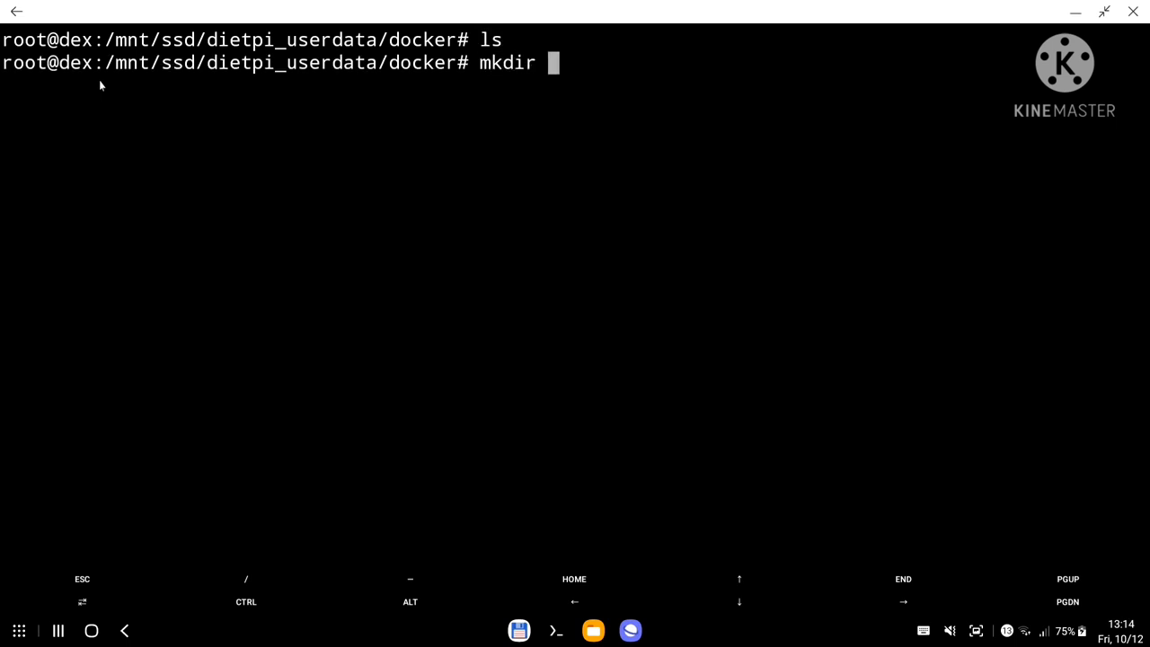
pyautogui.write('jdownloader')
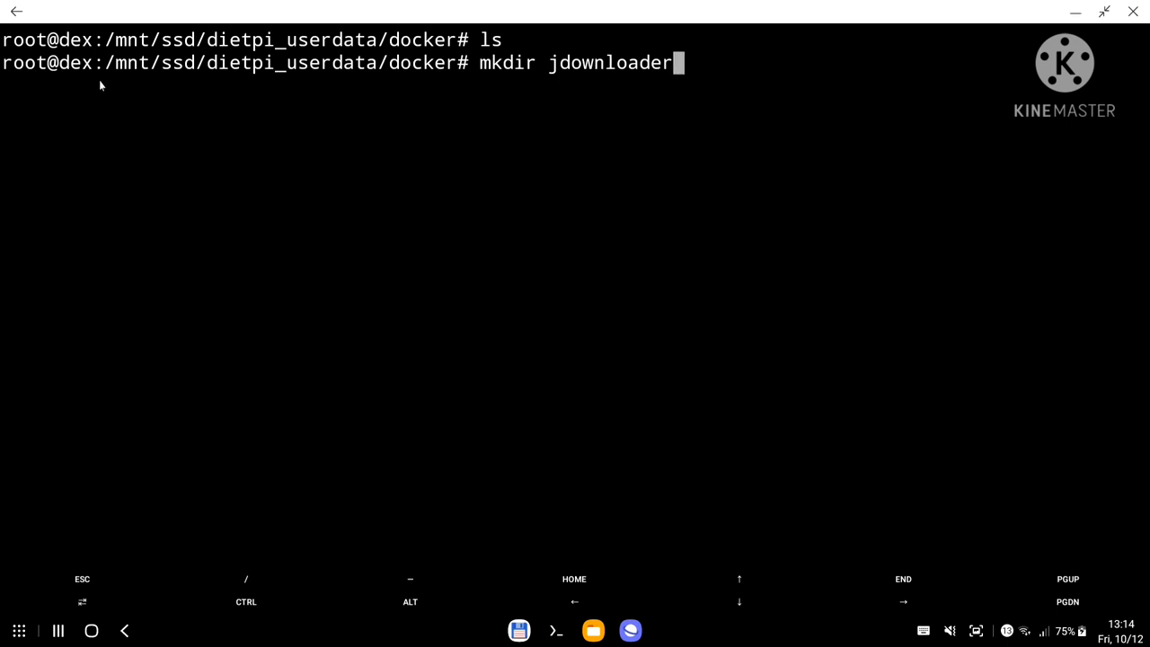
pyautogui.press('Return')
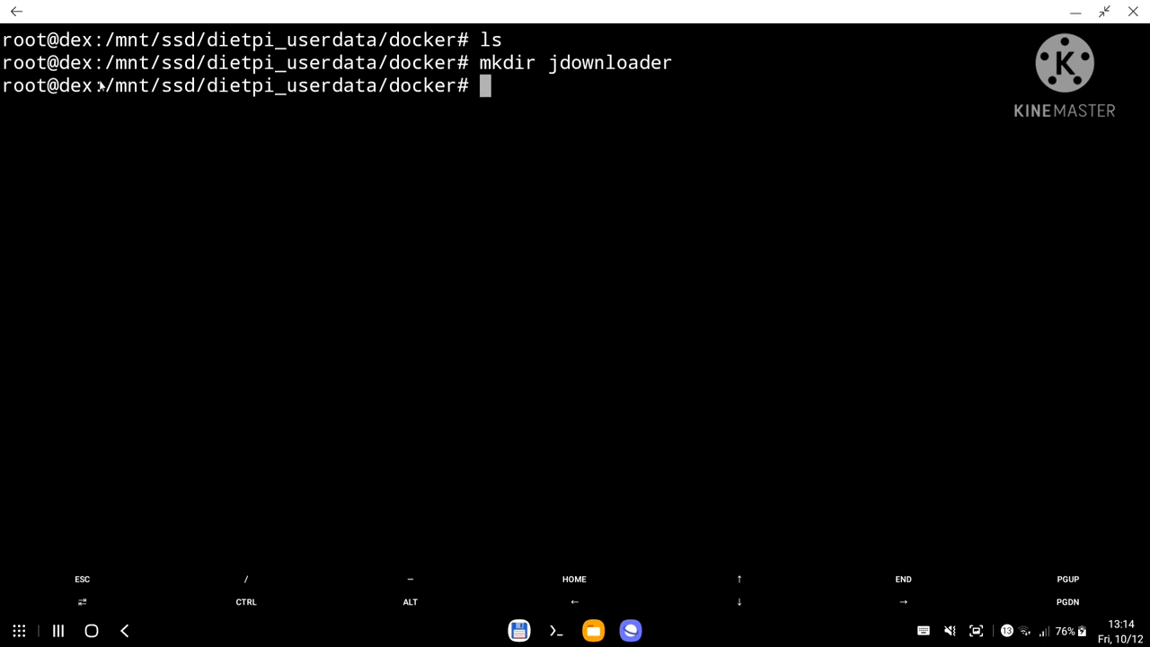
pyautogui.write('cd jdownloader/')
pyautogui.press('Return')
pyautogui.write('ls')
pyautogui.press('Return')
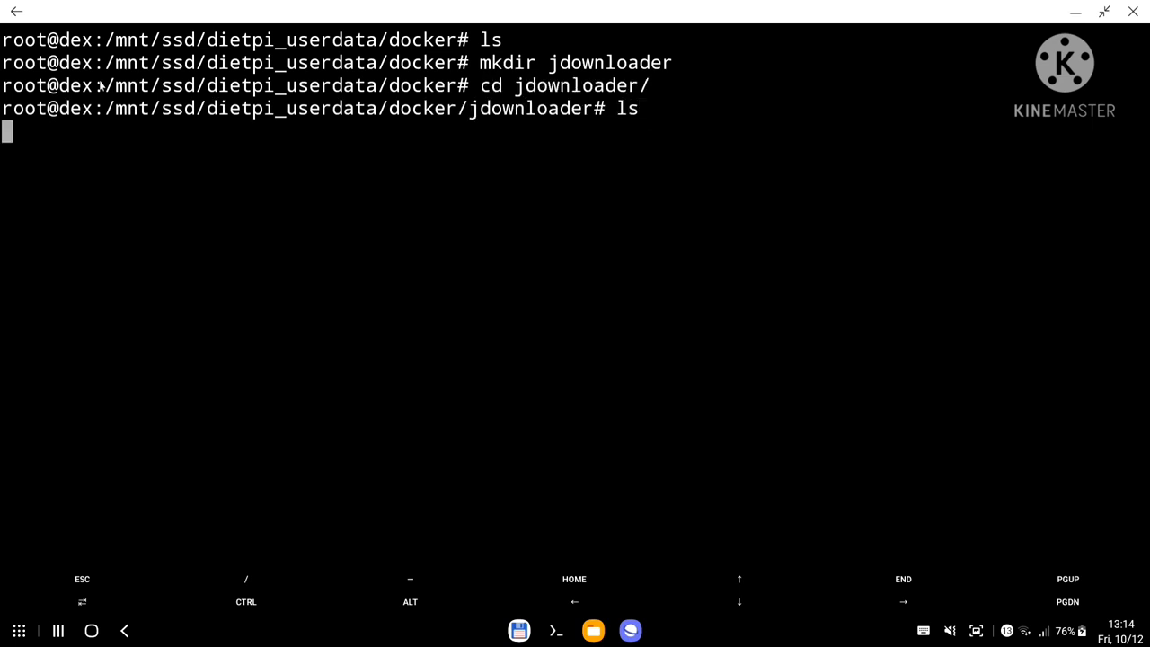
# Create a config subfolder and copy its path /mnt/ssd/dietpi_userdata/docker/jdownloader/config.
pyautogui.write('mk')
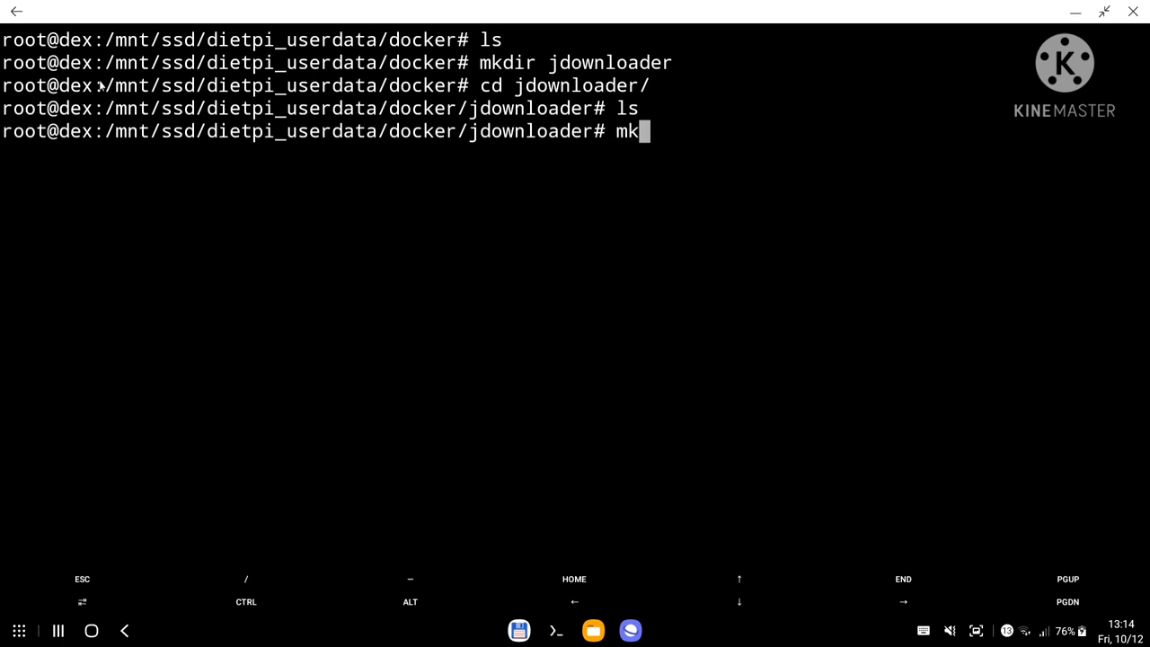
pyautogui.write('dir config')
pyautogui.press('Return')
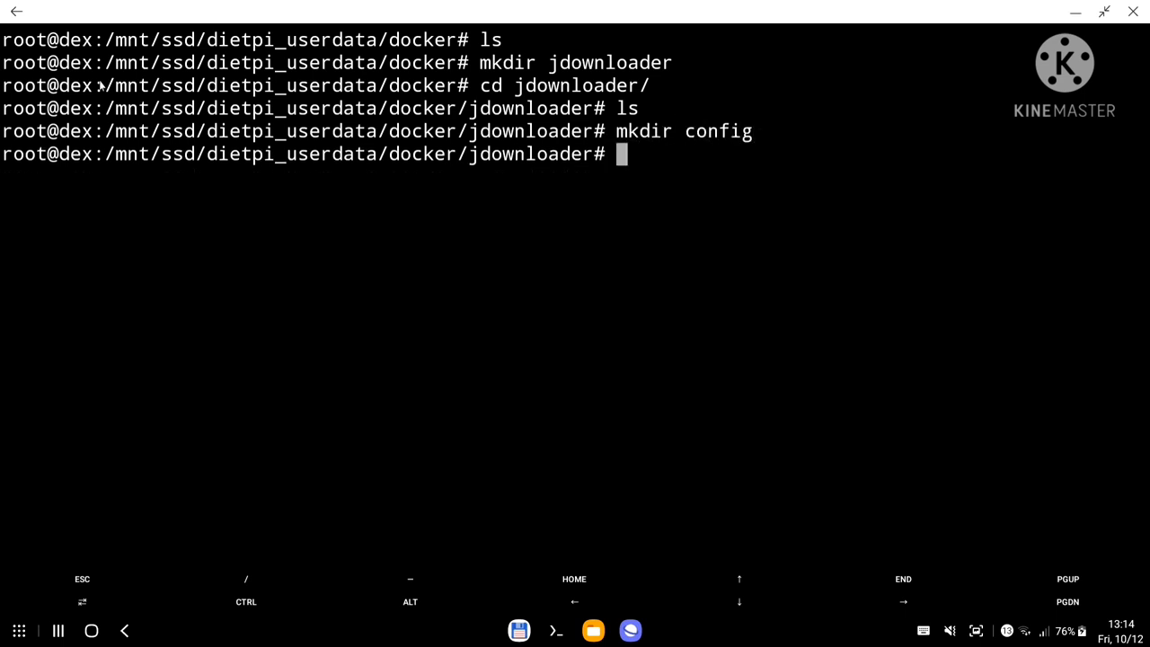
pyautogui.write('cd co')
pyautogui.press('Tab')
pyautogui.press('Return')
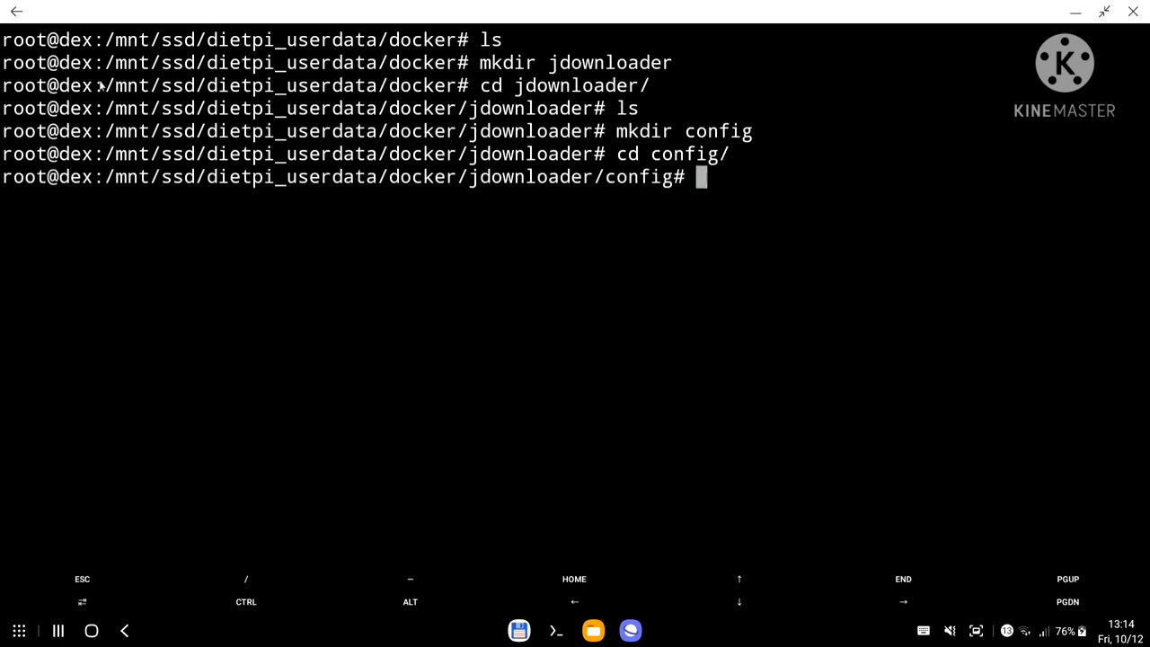
pyautogui.write('pwd')
pyautogui.press('Return')
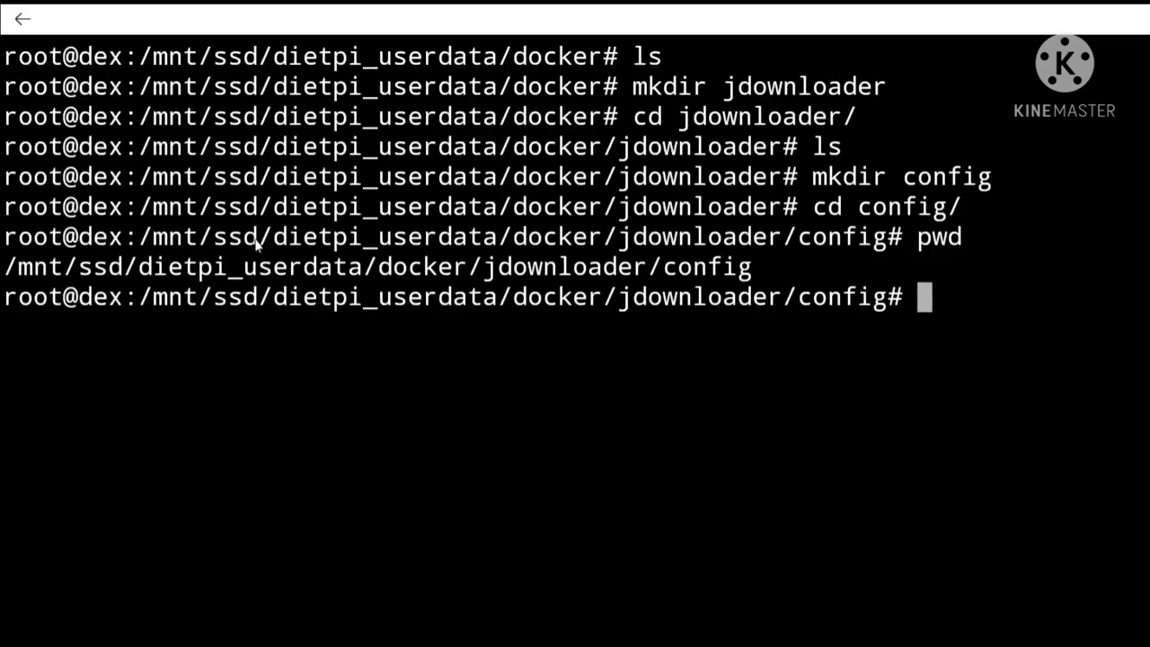
pyautogui.doubleClick(376, 276)
pyautogui.hotkey('ctrl', 'c')
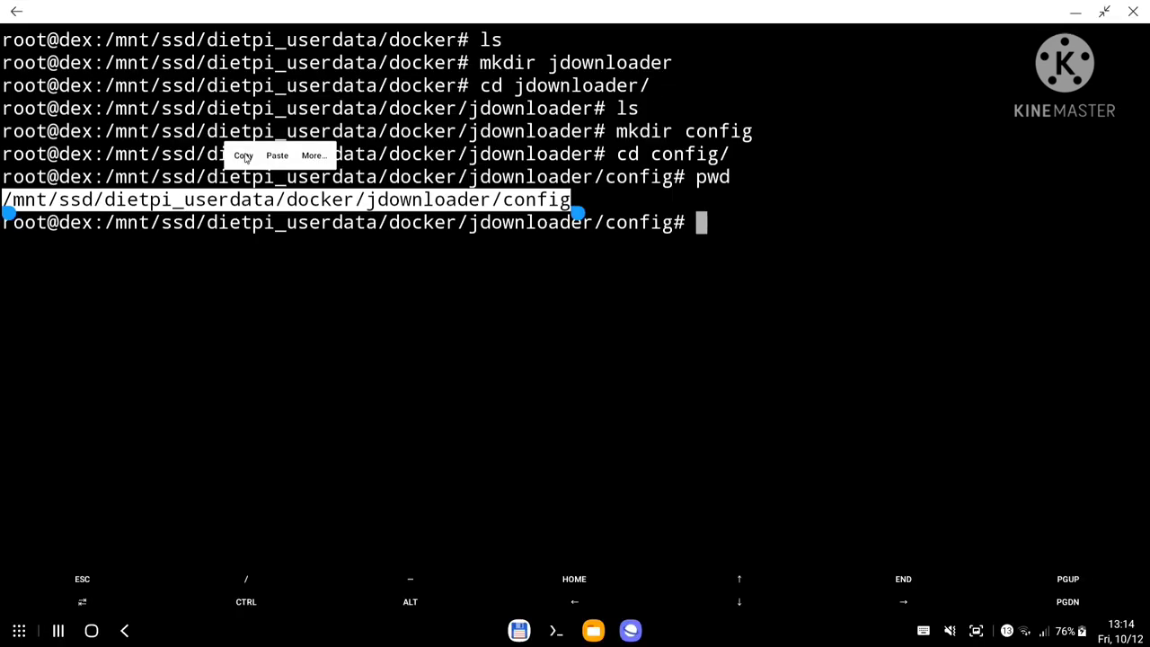
pyautogui.click(243, 156)
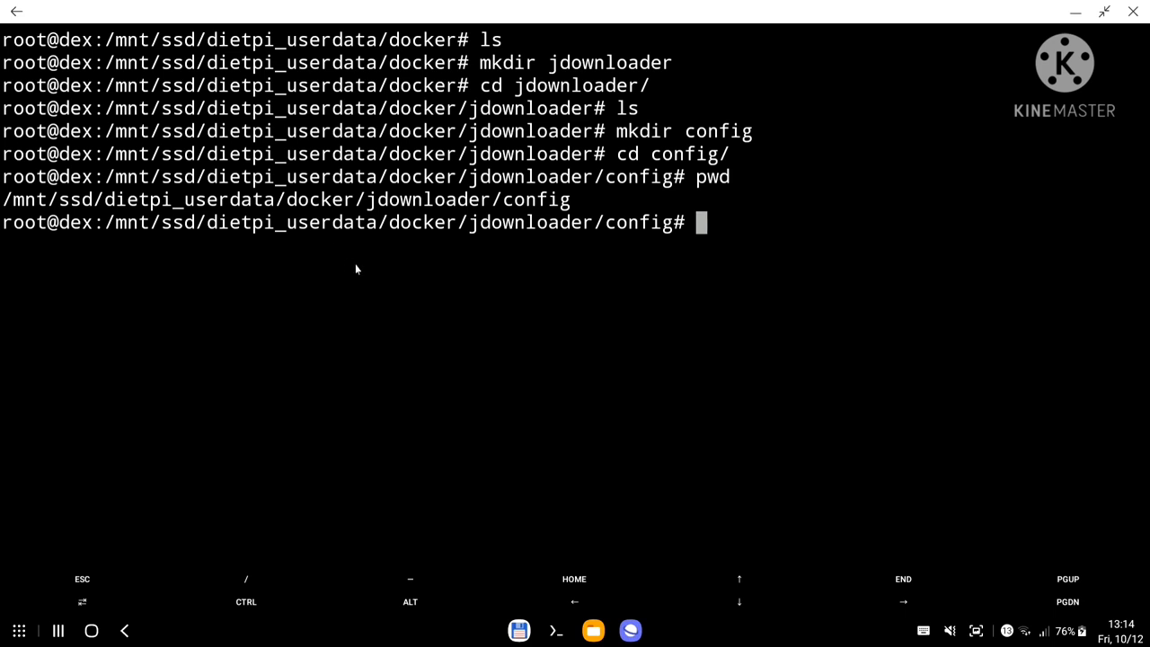
# Paste /mnt/ssd/dietpi_userdata/docker/jdownloader/config as the host path for the /opt/JDownloader/app/cfg mapping.
pyautogui.click(631, 630)
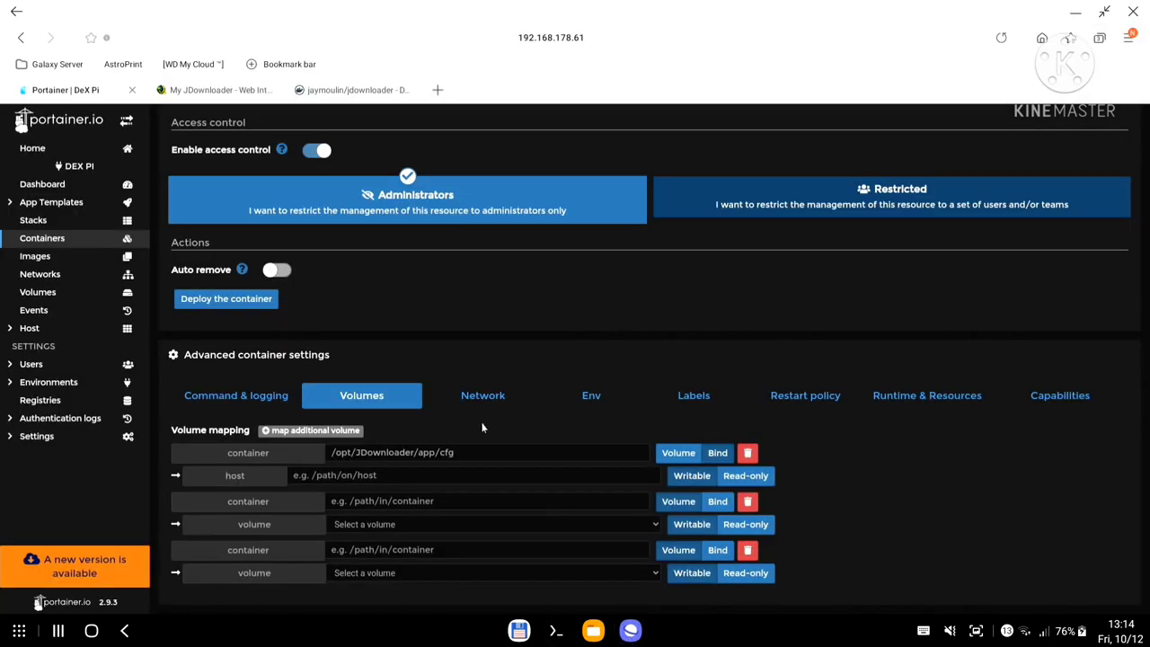
pyautogui.click(354, 476)
pyautogui.hotkey('ctrl', 'v')
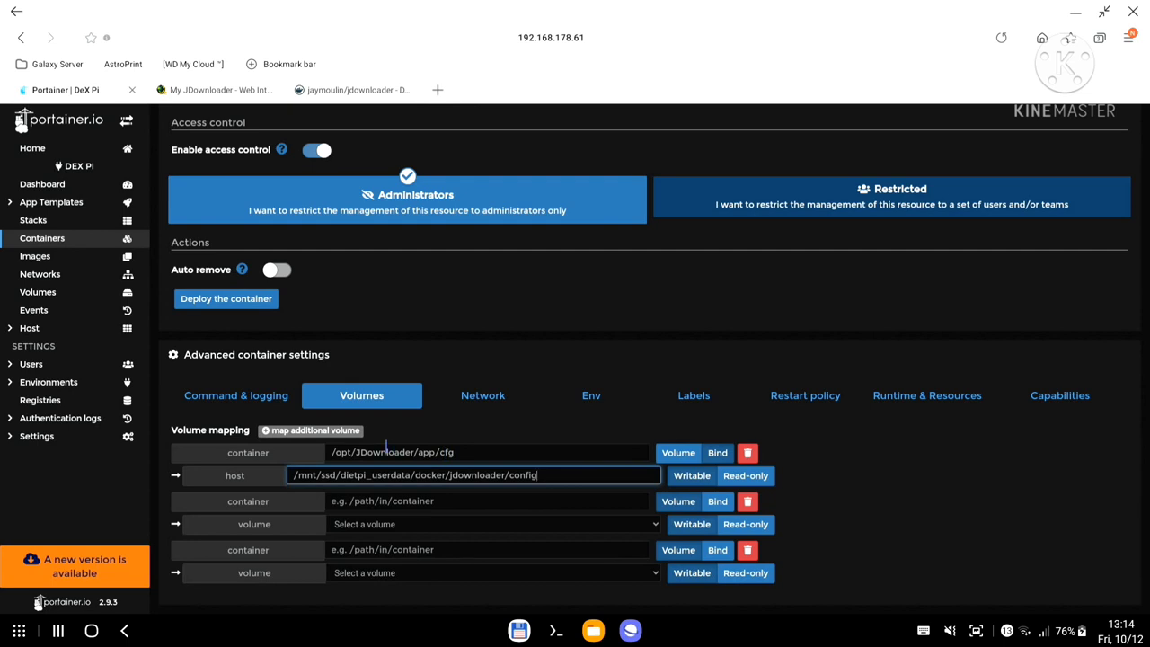
# Copy /opt/JDownloader/Downloads from Docker Hub into the second mapping's container path and make it a bind mount.
pyautogui.click(338, 93)
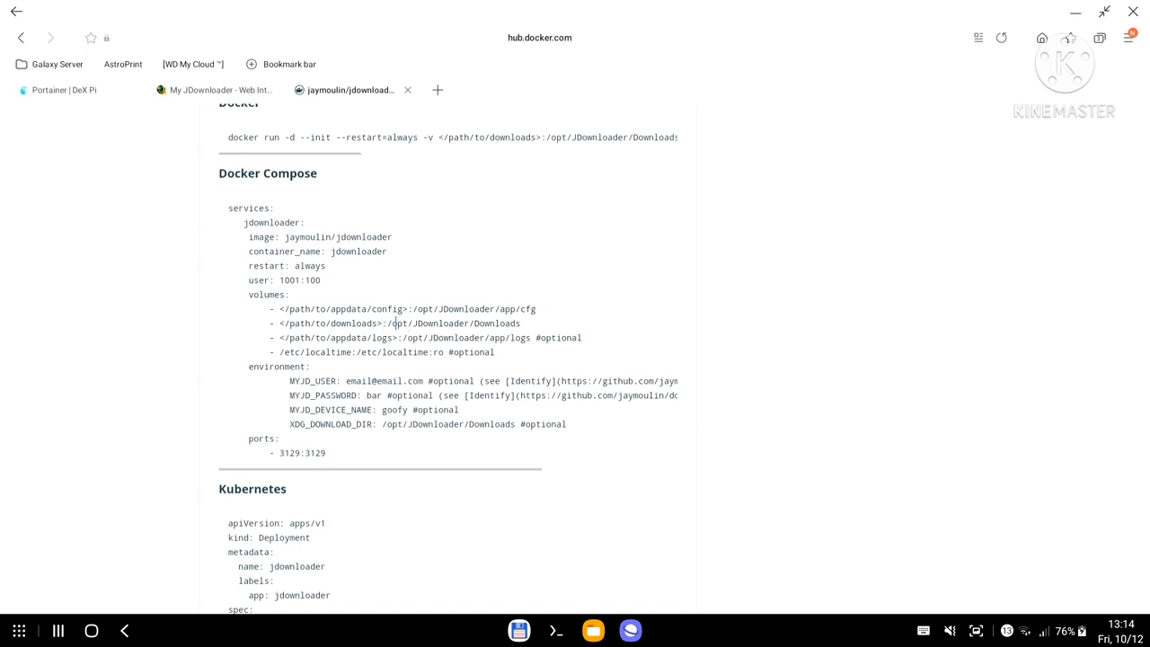
pyautogui.moveTo(388, 323); pyautogui.dragTo(521, 323)
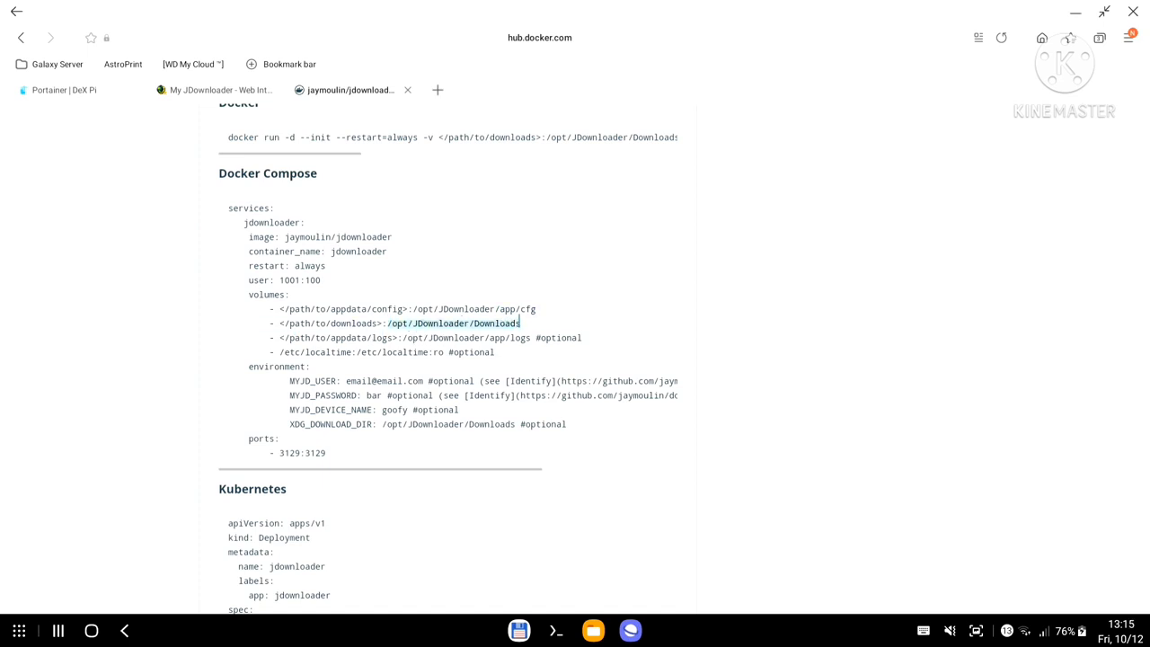
pyautogui.hotkey('ctrl', 'c')
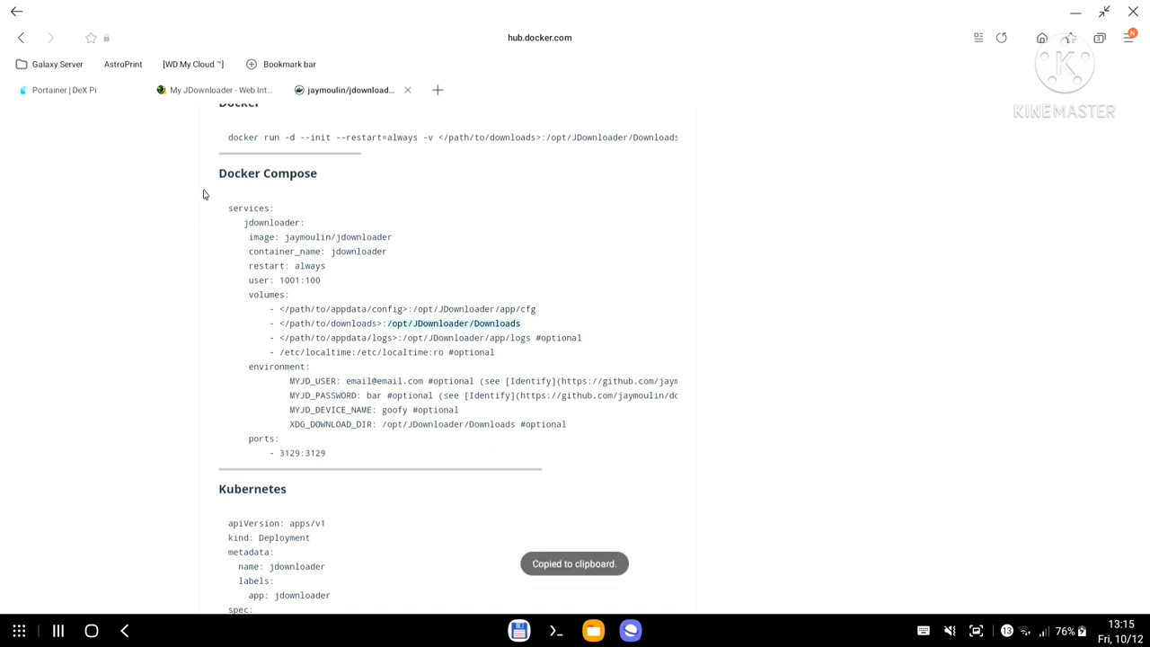
pyautogui.click(85, 96)
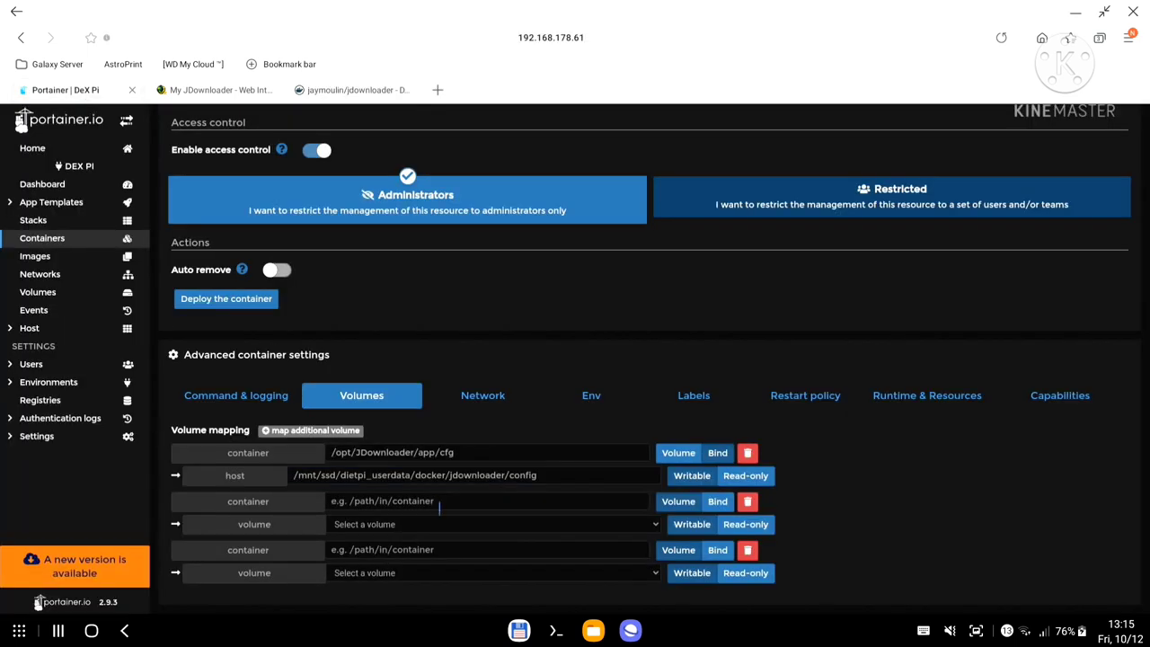
pyautogui.click(440, 501)
pyautogui.hotkey('ctrl', 'v')
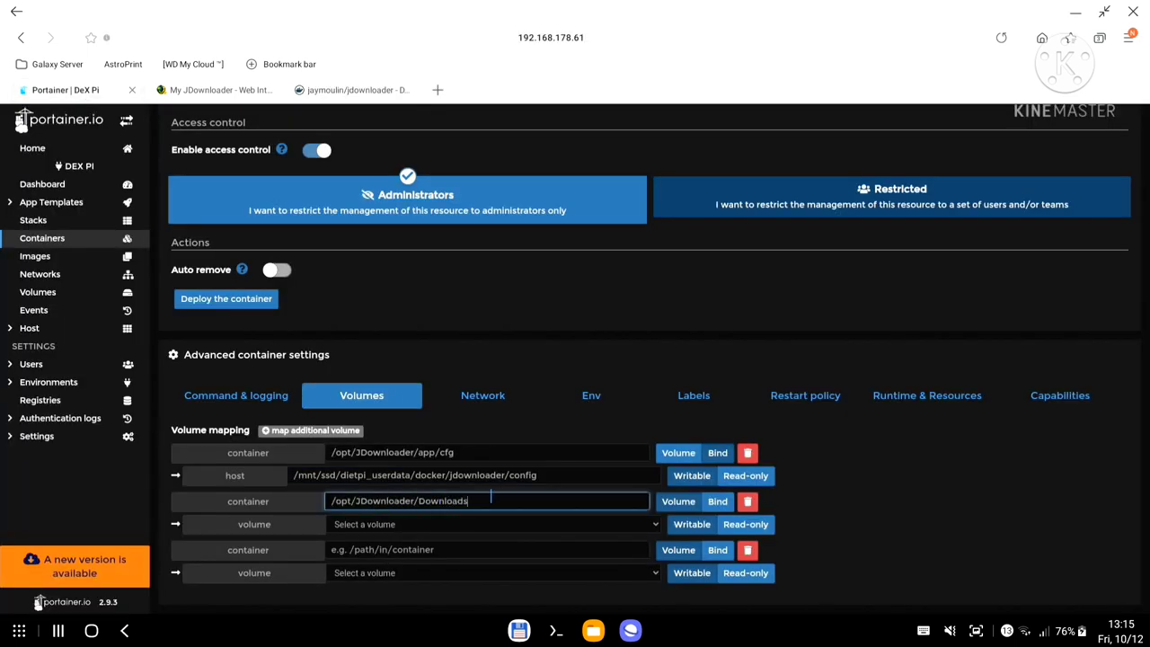
pyautogui.click(717, 501)
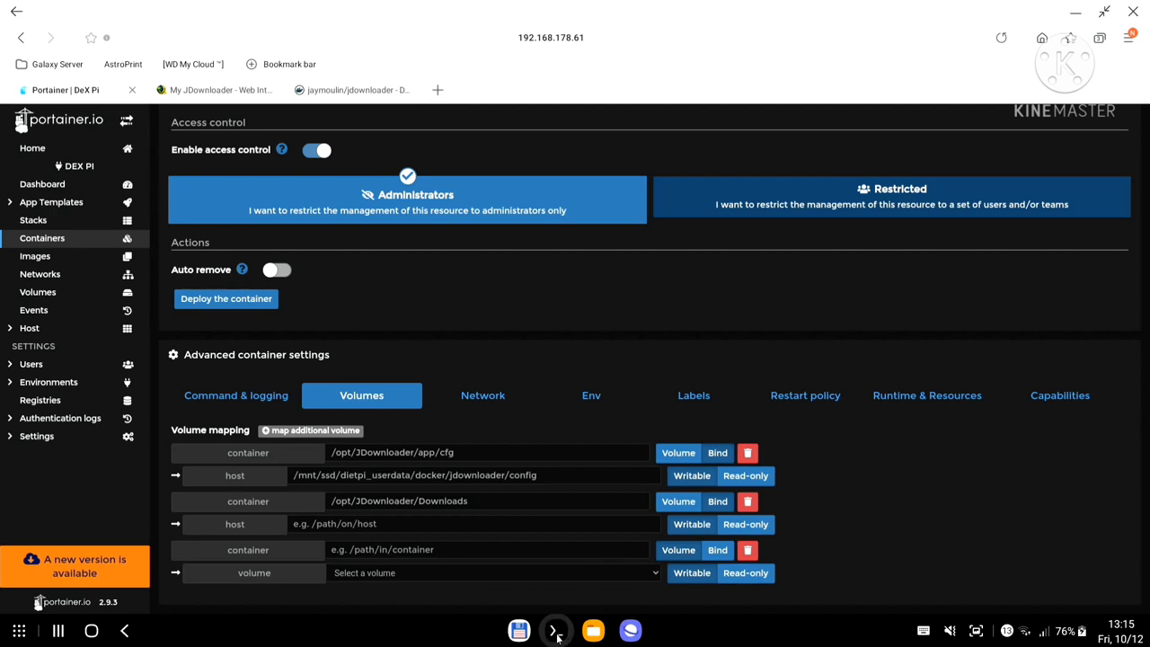
pyautogui.click(556, 632)
# Navigate to /mnt/ssd/dietpi_userdata and list its contents.
pyautogui.write('cd /mnt/')
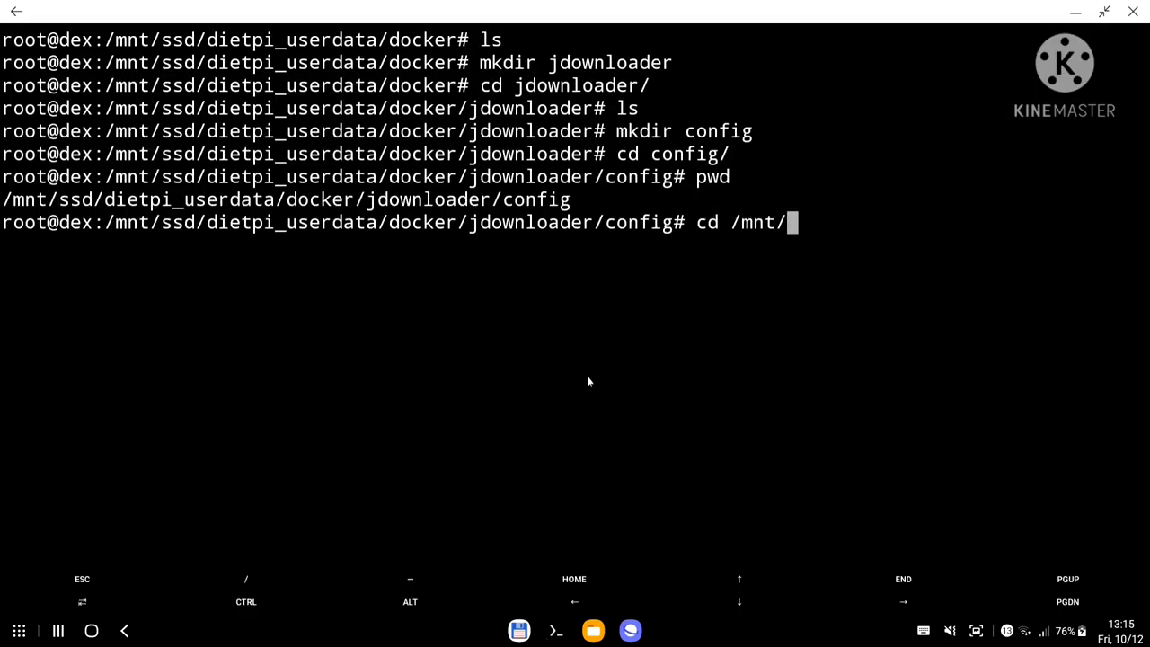
pyautogui.press('Return')
pyautogui.write('ls')
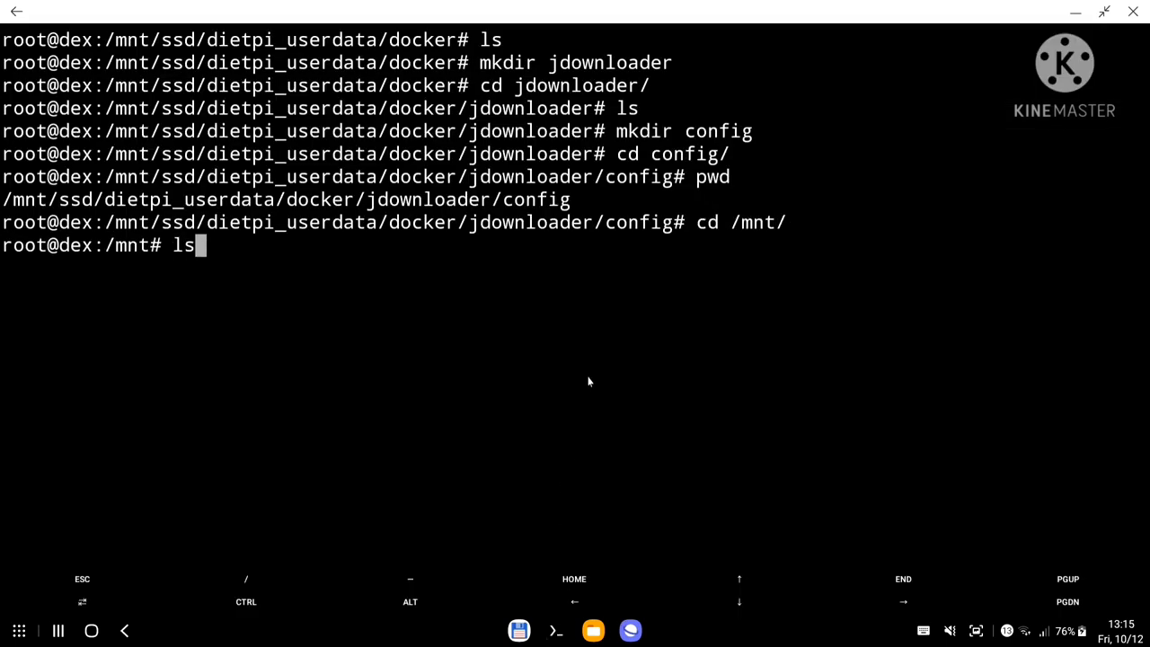
pyautogui.press('Return')
pyautogui.write('cd s')
pyautogui.press('Tab')
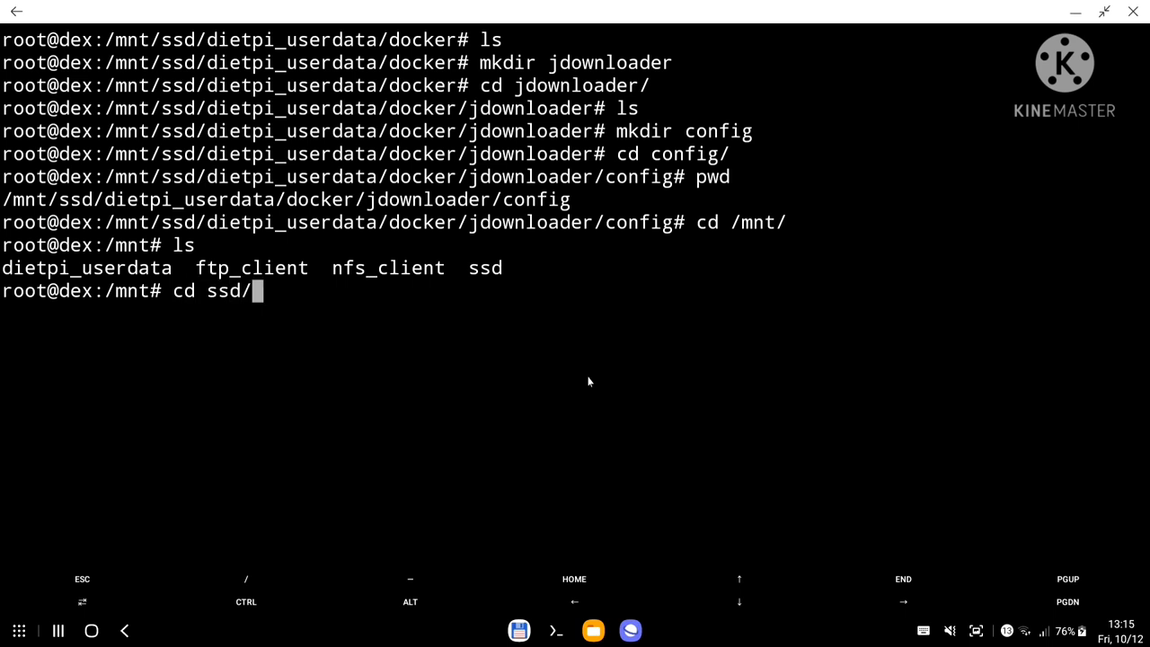
pyautogui.write('di')
pyautogui.press('Tab')
pyautogui.press('Return')
pyautogui.write('ls')
pyautogui.press('Return')
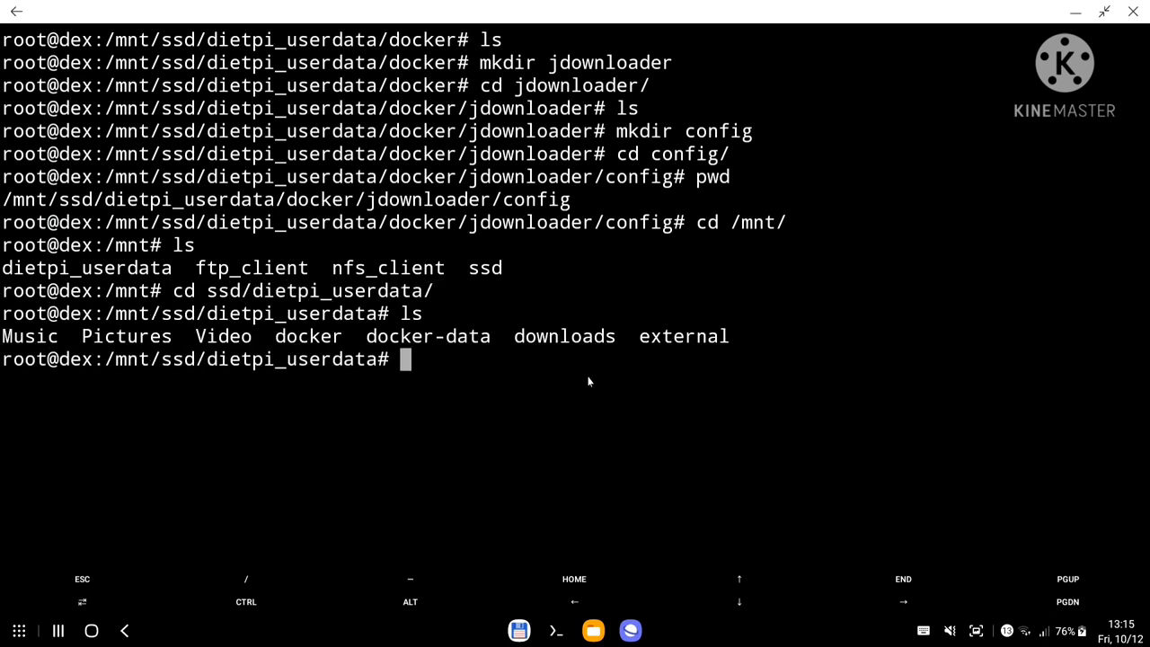
# Move into external/drive and list the drive folder's contents.
pyautogui.write('cd e')
pyautogui.press('Tab')
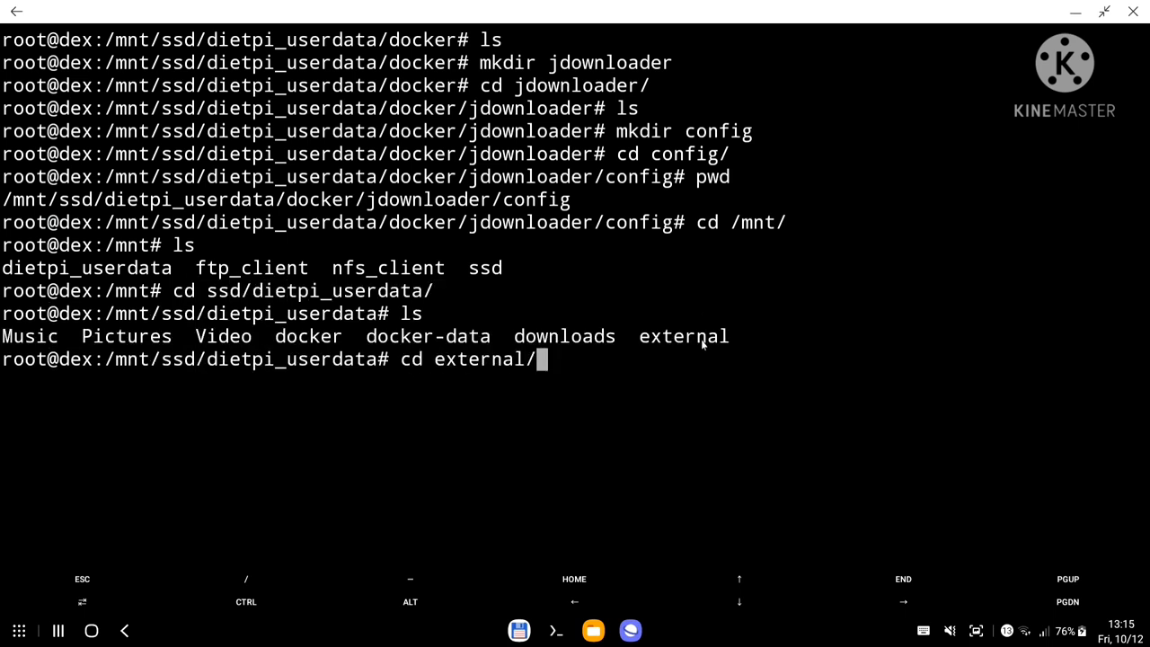
pyautogui.press('Return')
pyautogui.hotkey('ctrl', 'l')
pyautogui.write('ls')
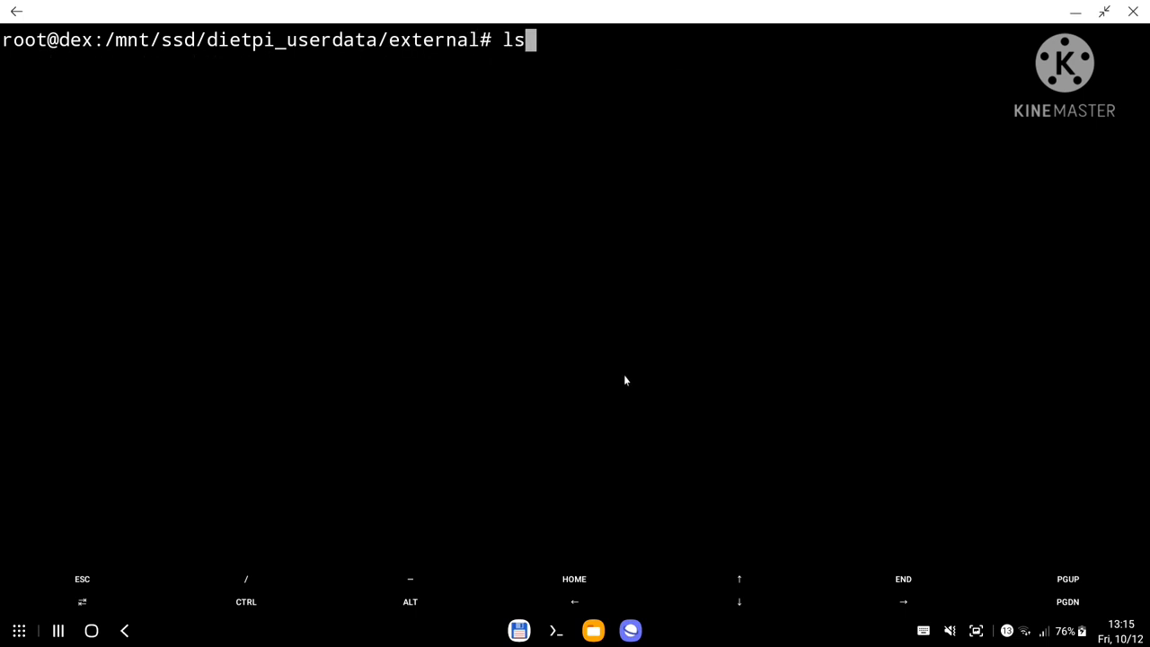
pyautogui.press('Return')
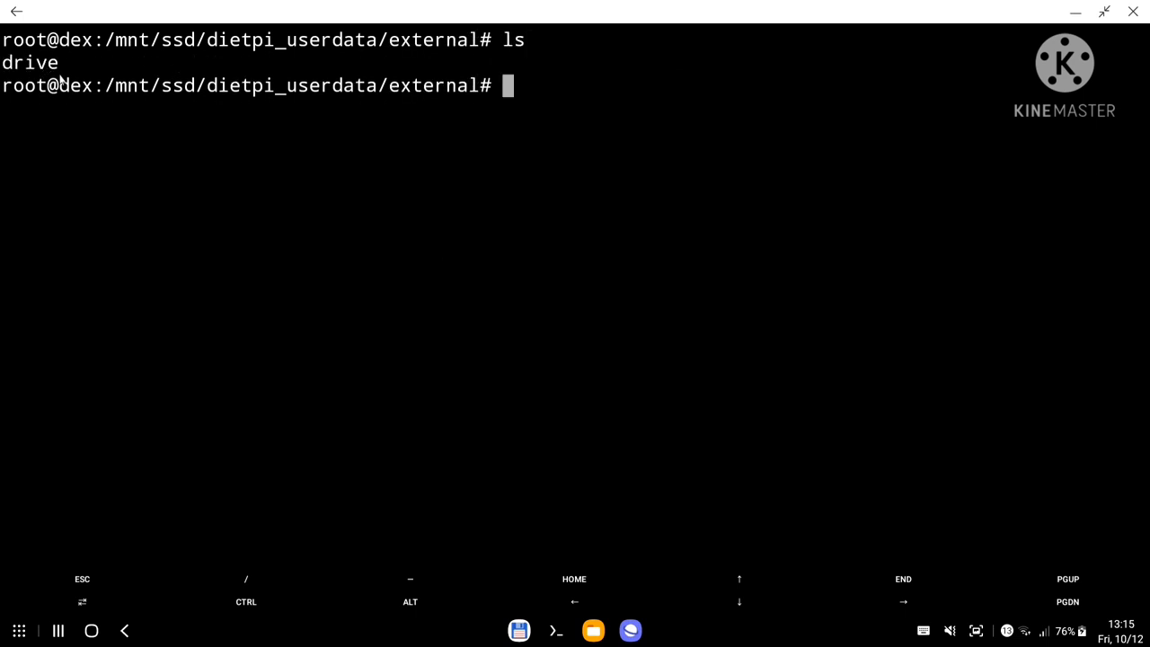
pyautogui.write('cd ')
pyautogui.write('d')
pyautogui.press('Tab')
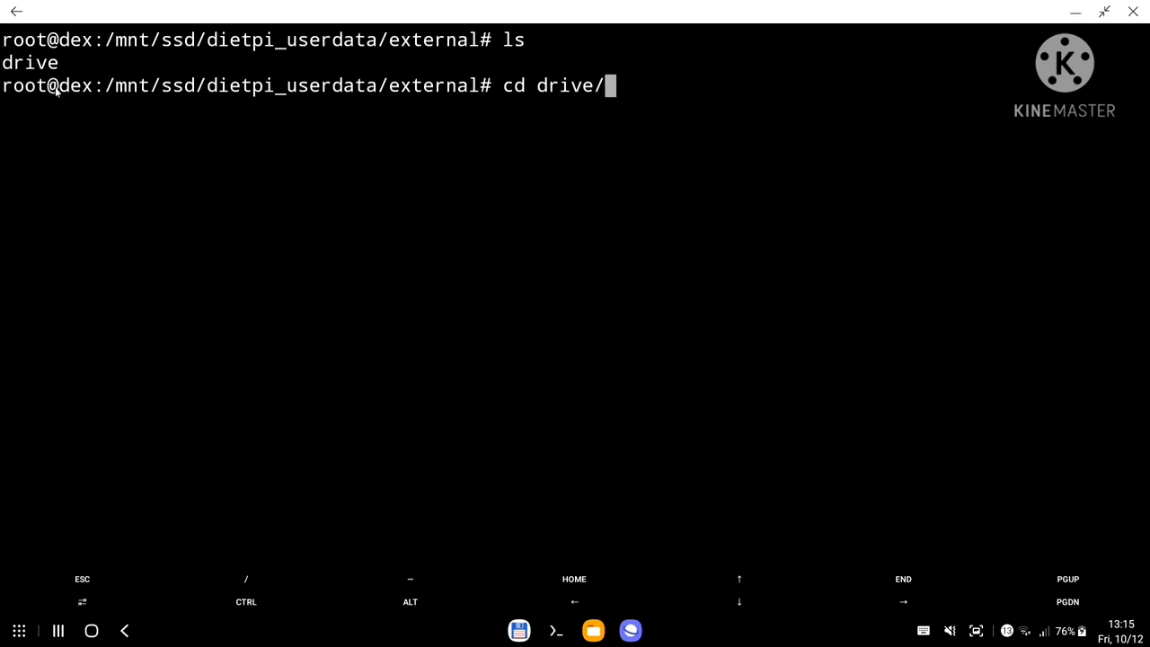
pyautogui.press('Return')
pyautogui.write('ls')
pyautogui.press('Return')
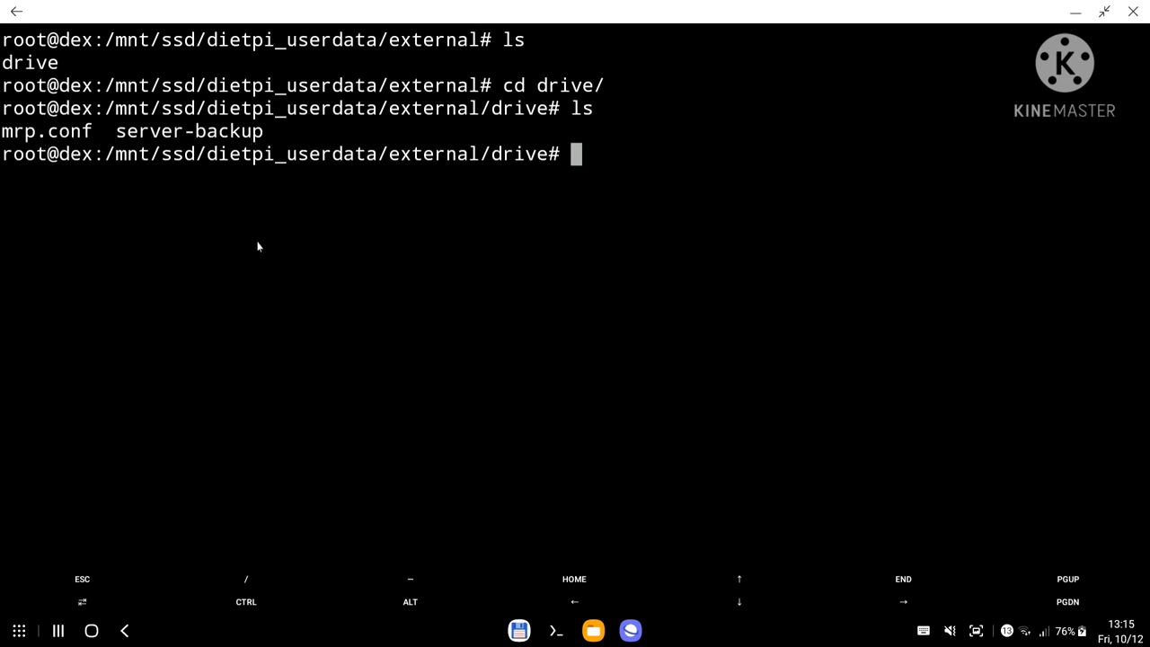
# Create a downloads folder on the drive with mkdir and enter it.
pyautogui.write('mkdir')
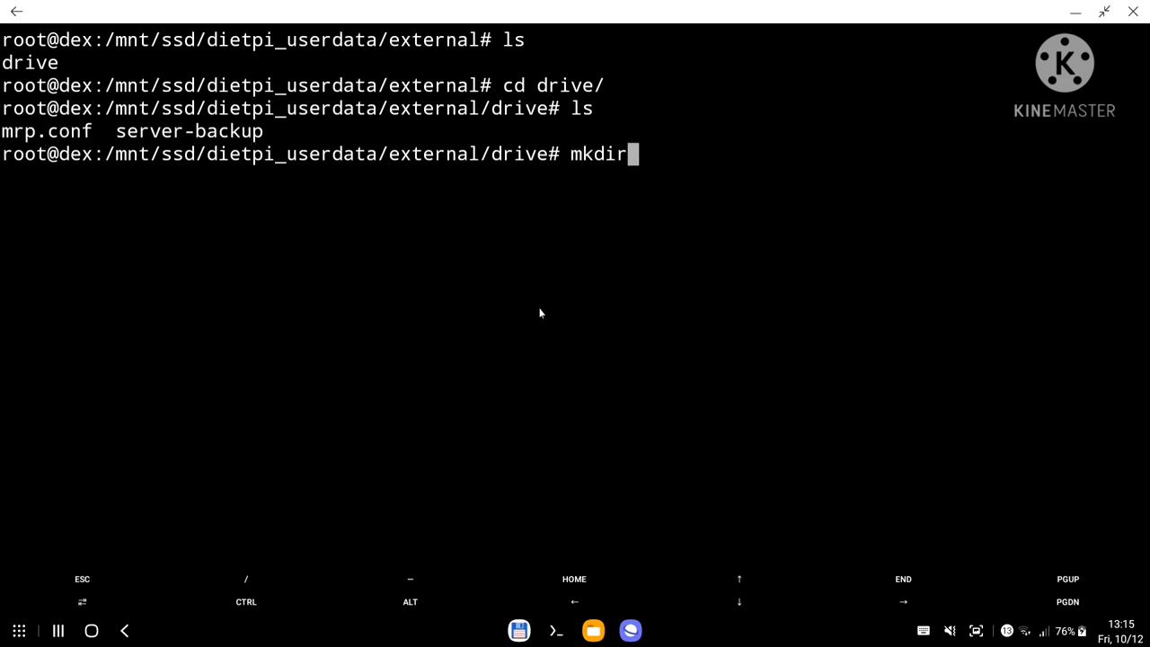
pyautogui.write(' downloads')
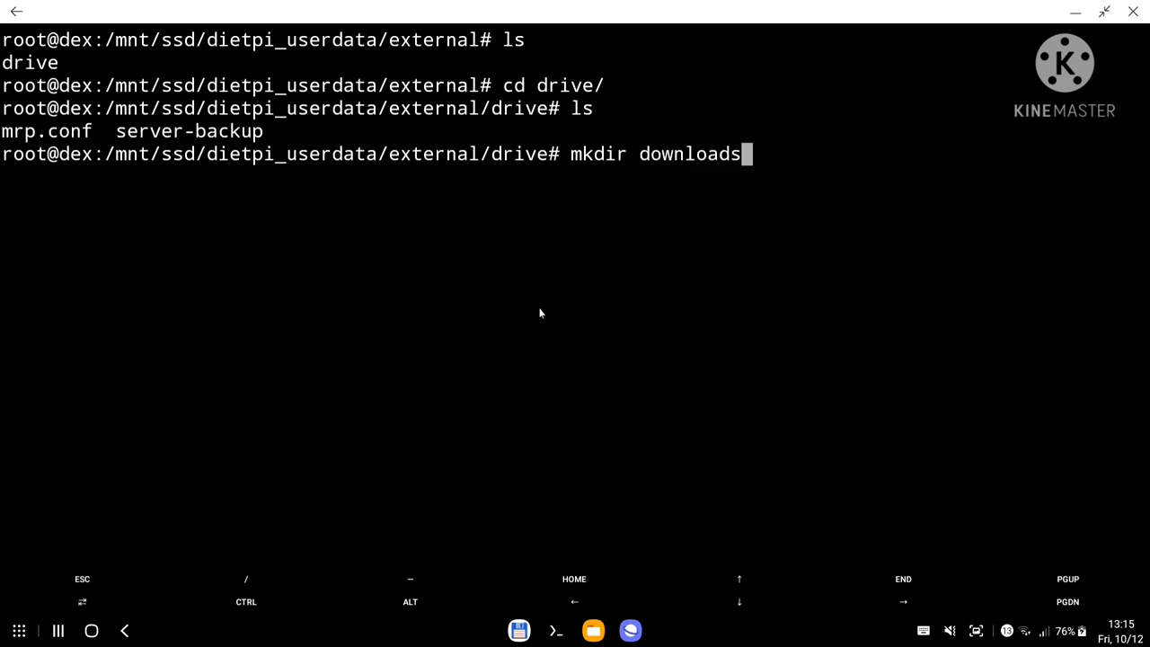
pyautogui.press('Return')
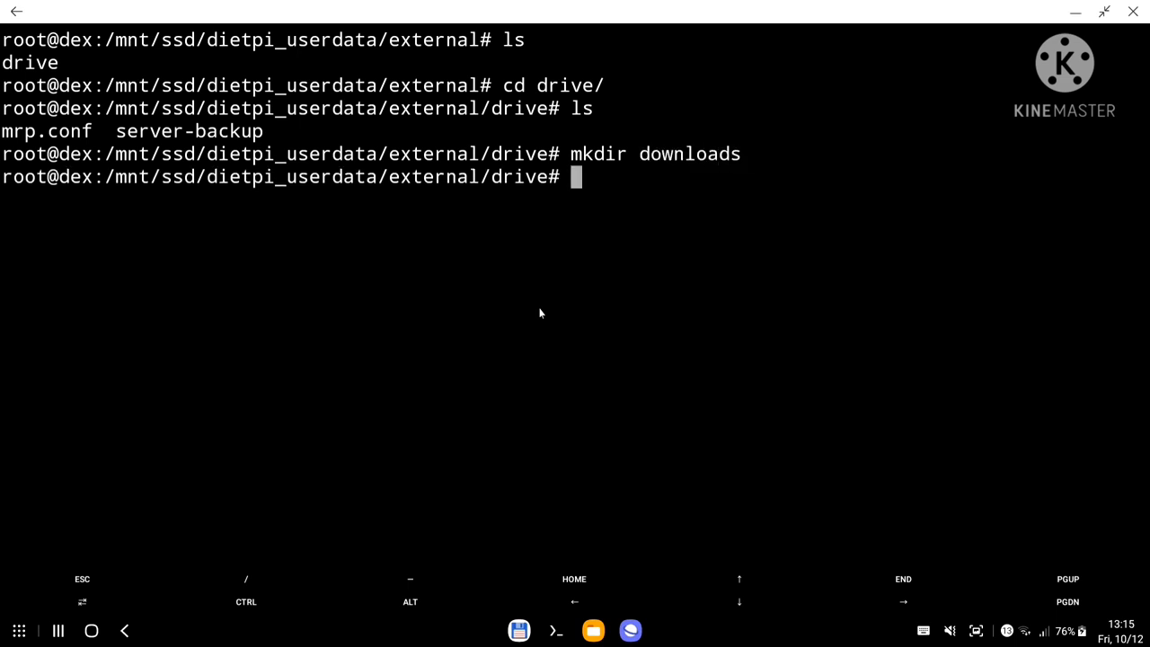
pyautogui.write('ls')
pyautogui.press('Return')
pyautogui.write('cd d')
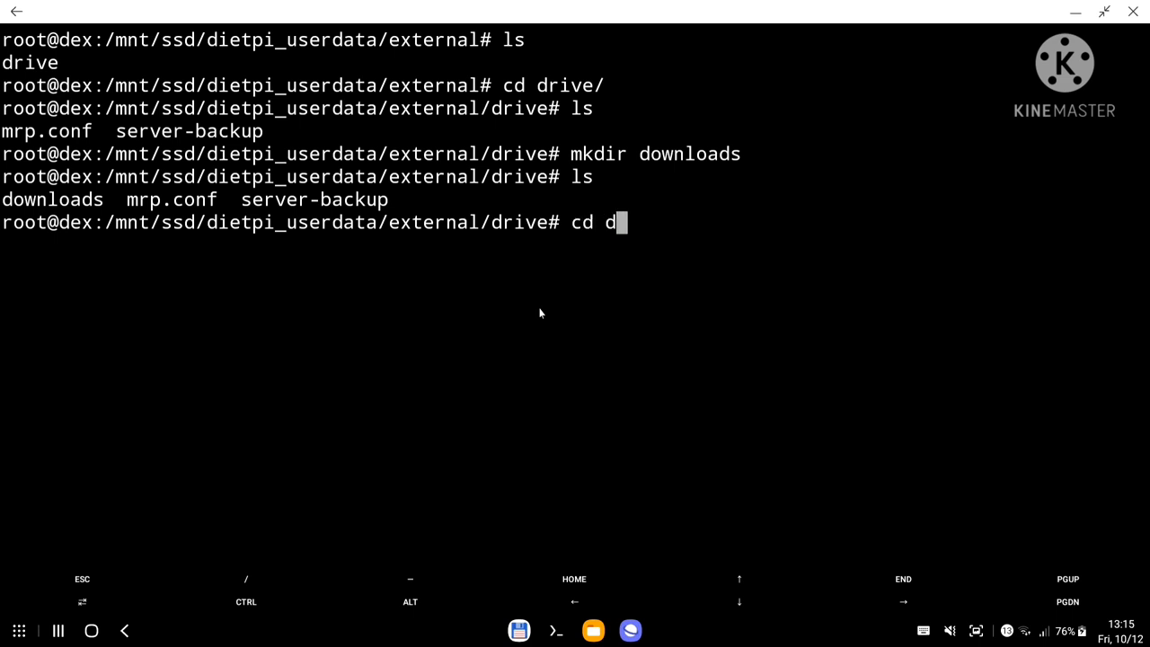
pyautogui.press('Tab')
pyautogui.press('Return')
pyautogui.write('l')
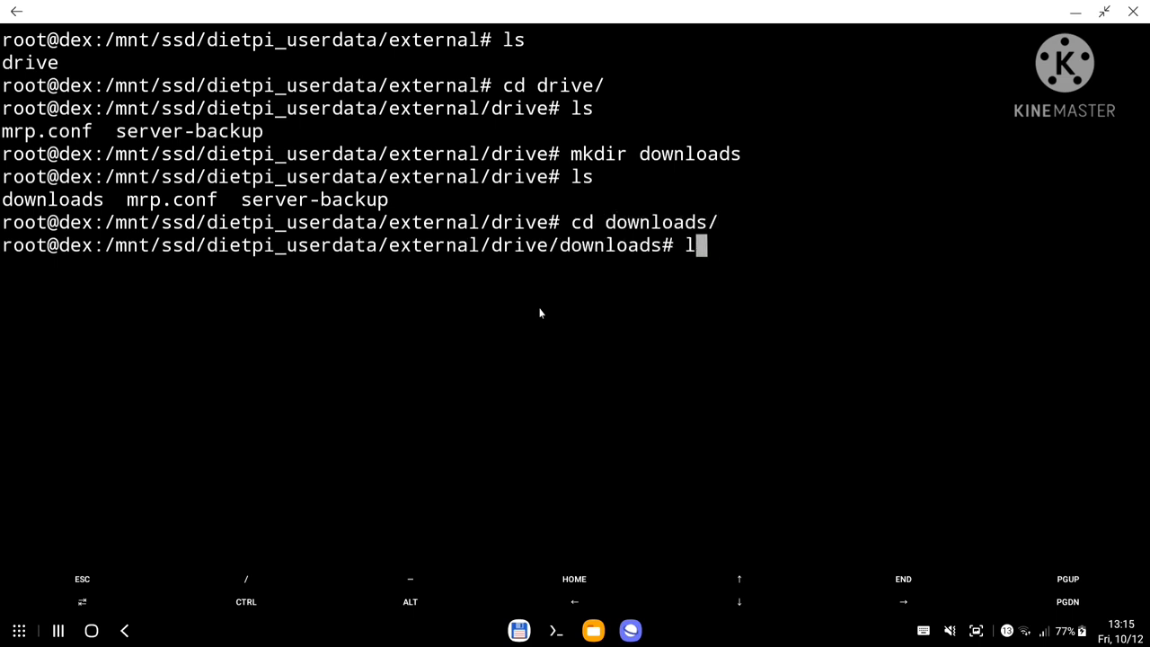
pyautogui.press('BackSpace')
pyautogui.write('ls')
pyautogui.press('Return')
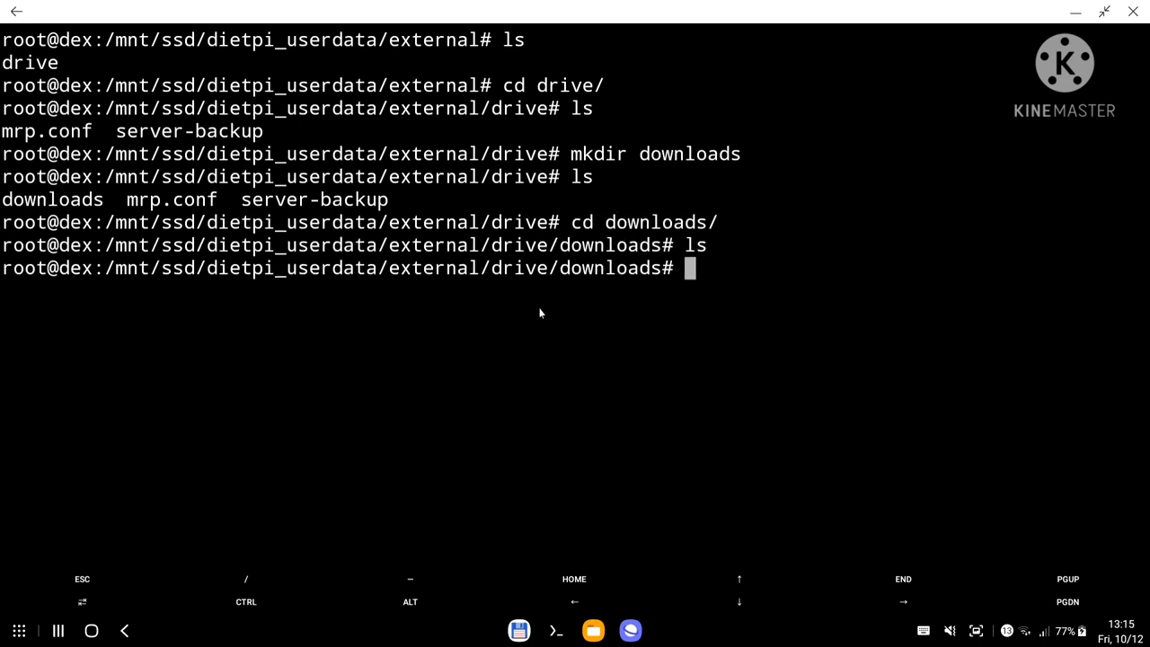
# Create a jdownloader folder inside downloads, print its full path with pwd, and copy it.
pyautogui.write('mkdir ')
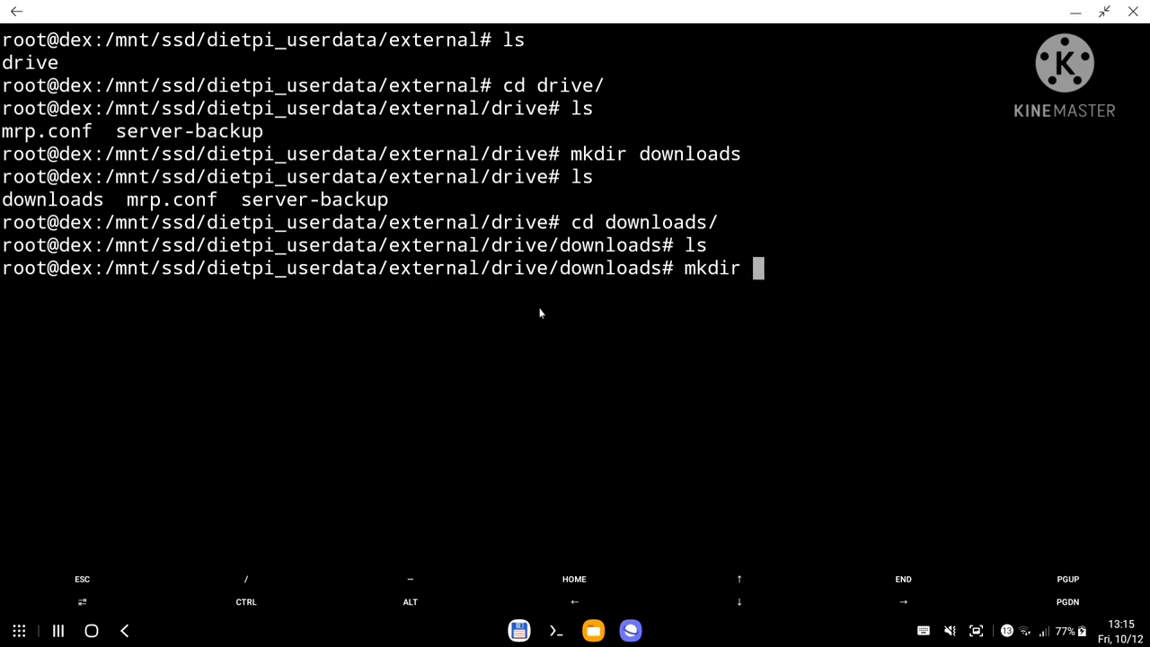
pyautogui.write('jdownloader')
pyautogui.press('Return')
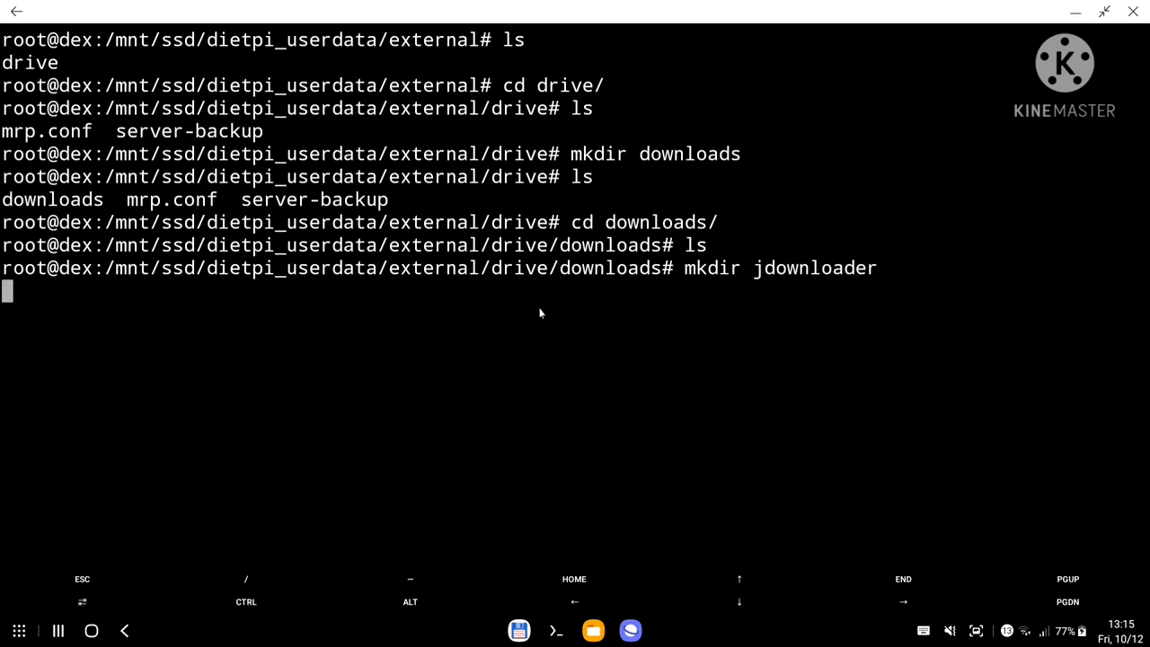
pyautogui.write('cd j')
pyautogui.press('Tab')
pyautogui.press('Return')
pyautogui.write('ls')
pyautogui.press('Return')
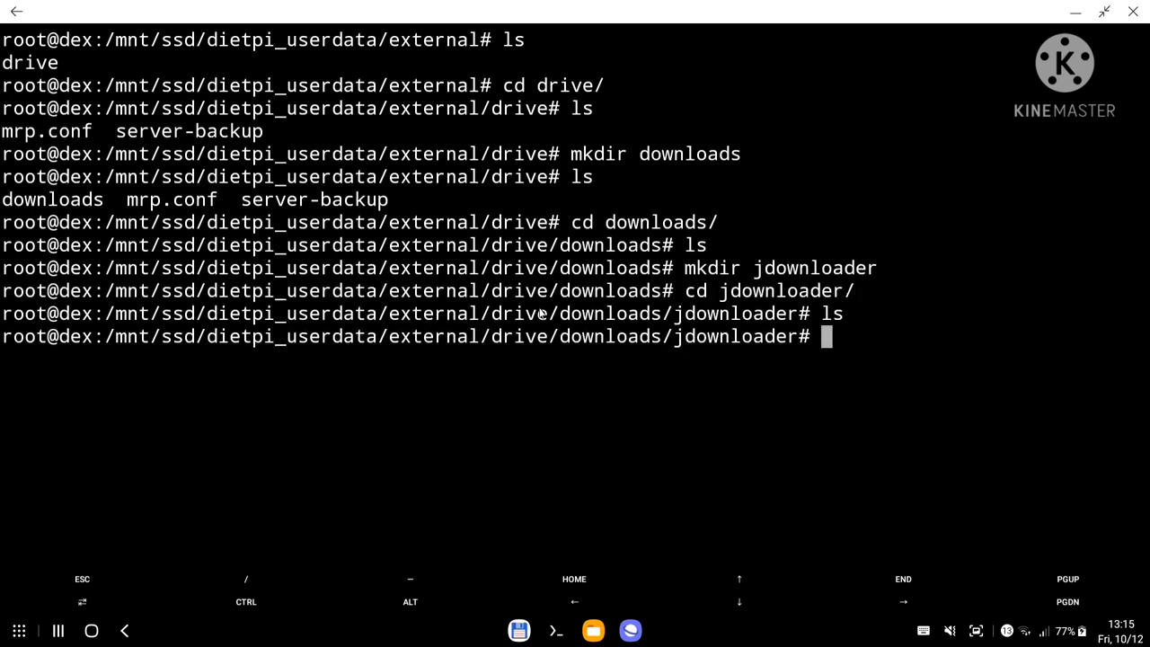
pyautogui.write('pwd')
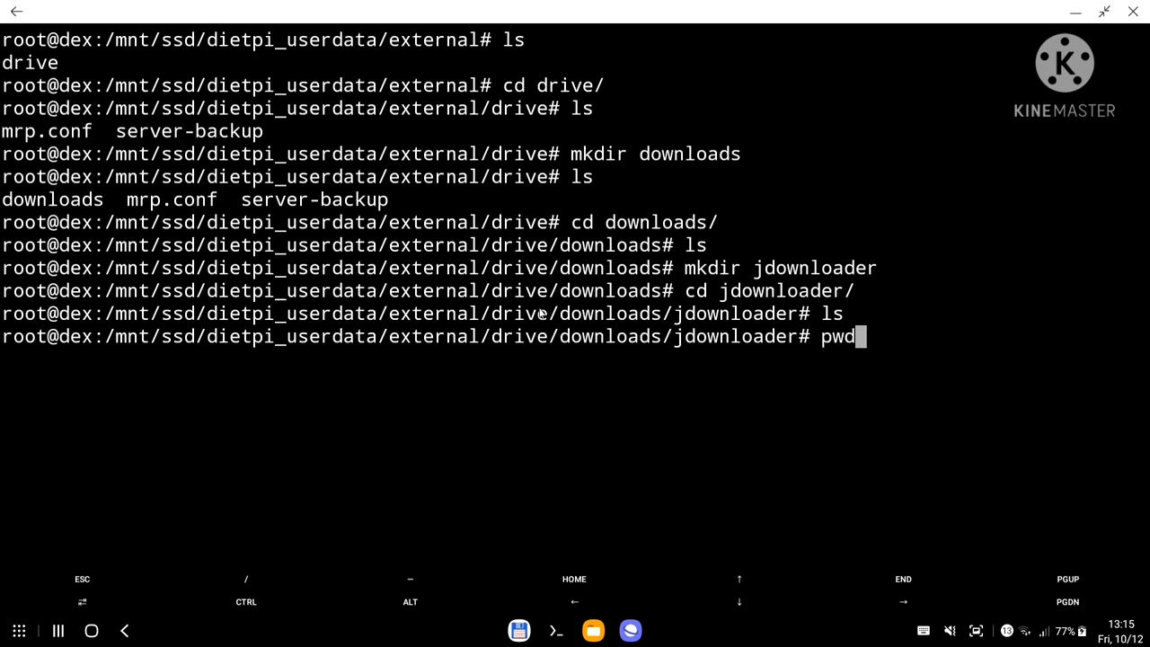
pyautogui.press('Return')
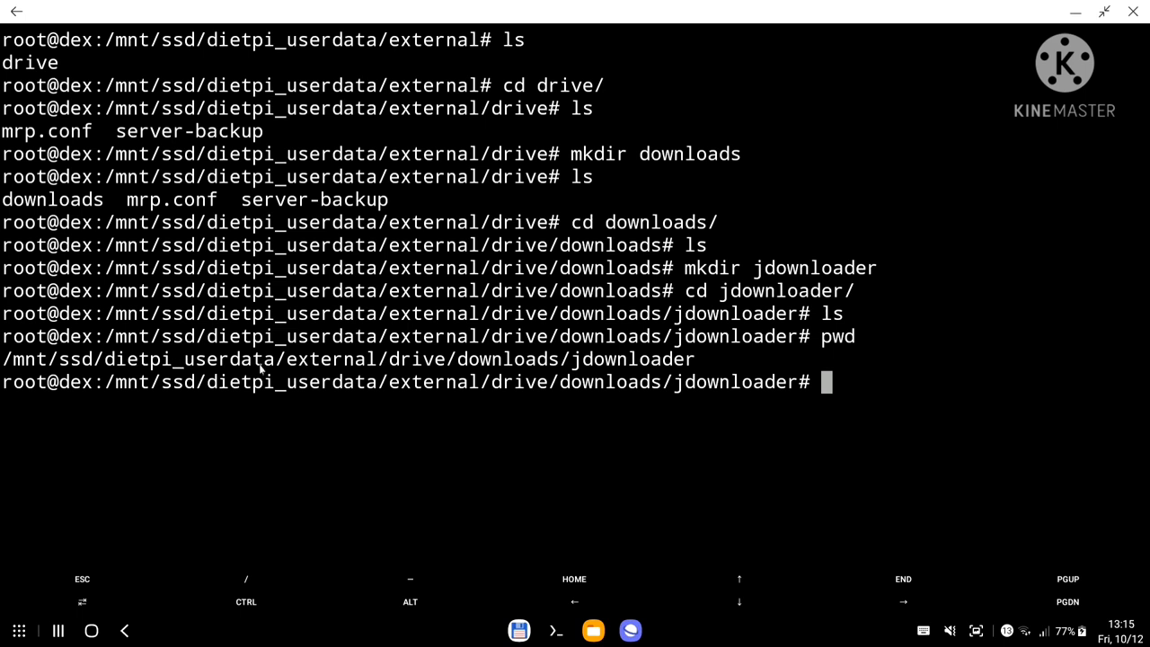
pyautogui.doubleClick(632, 362)
pyautogui.hotkey('ctrl', 'c')
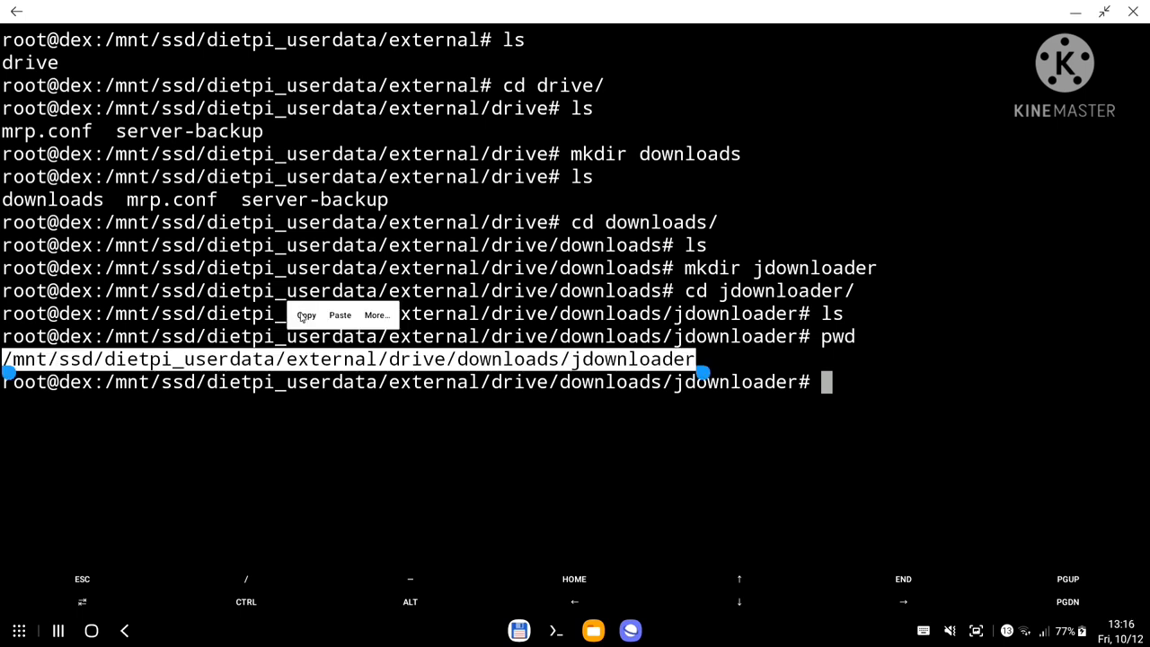
pyautogui.click(306, 316)
# Set the Downloads mapping's host path to /mnt/ssd/dietpi_userdata/external/drive/downloads/jdownloader.
pyautogui.click(631, 631)
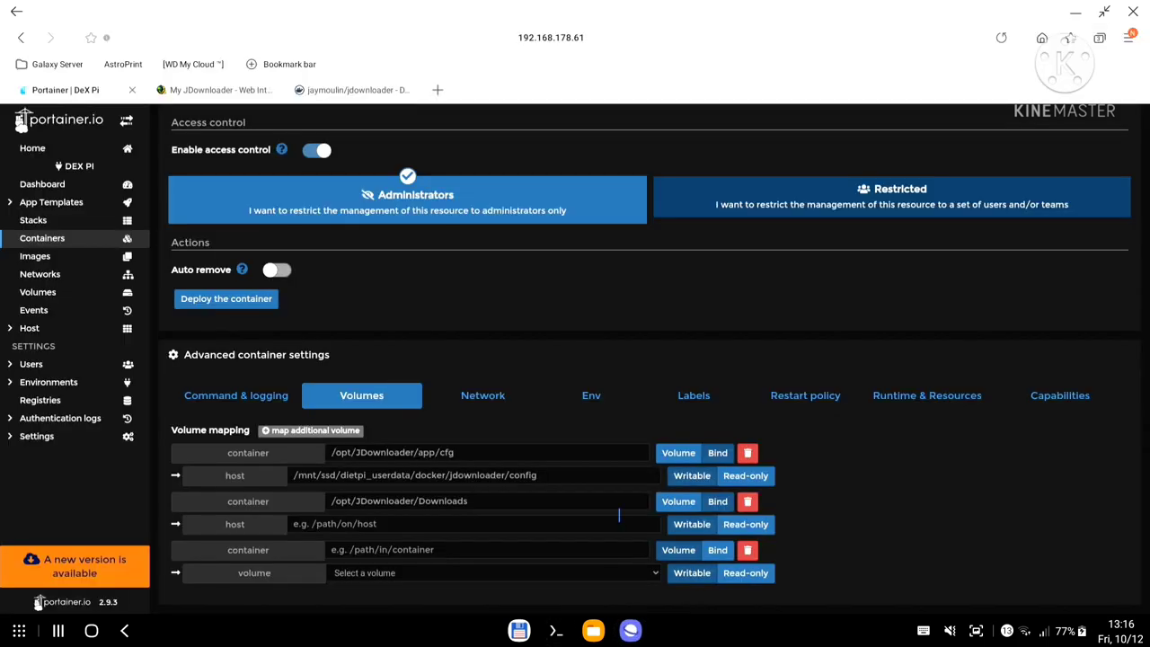
pyautogui.click(412, 524)
pyautogui.hotkey('ctrl', 'v')
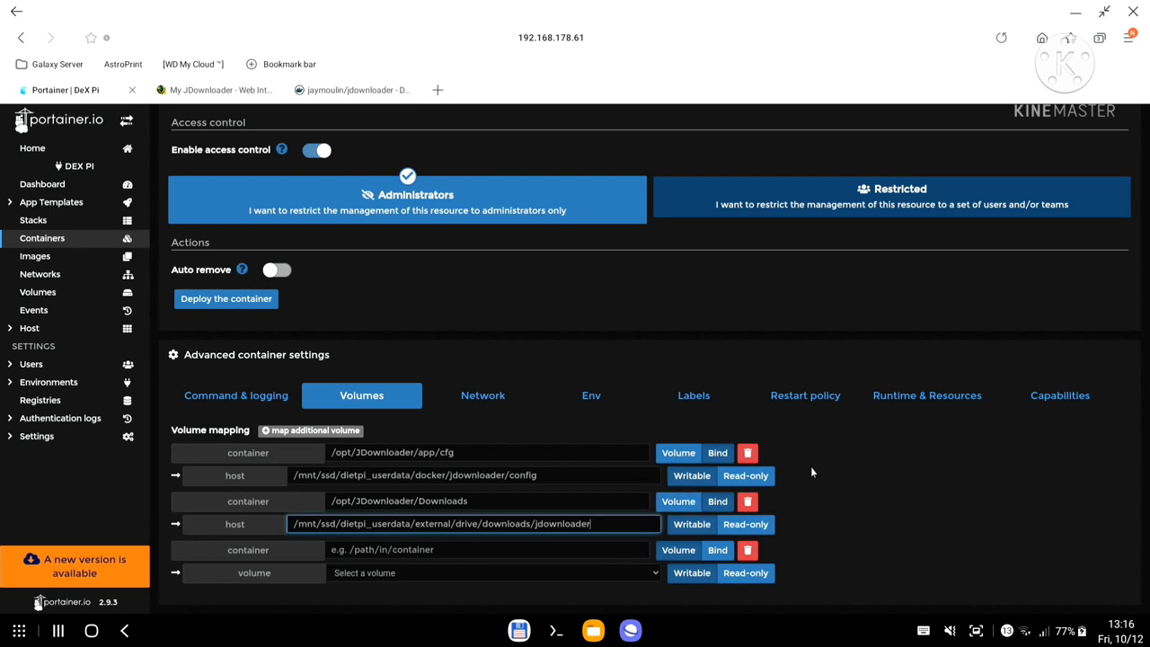
pyautogui.click(332, 94)
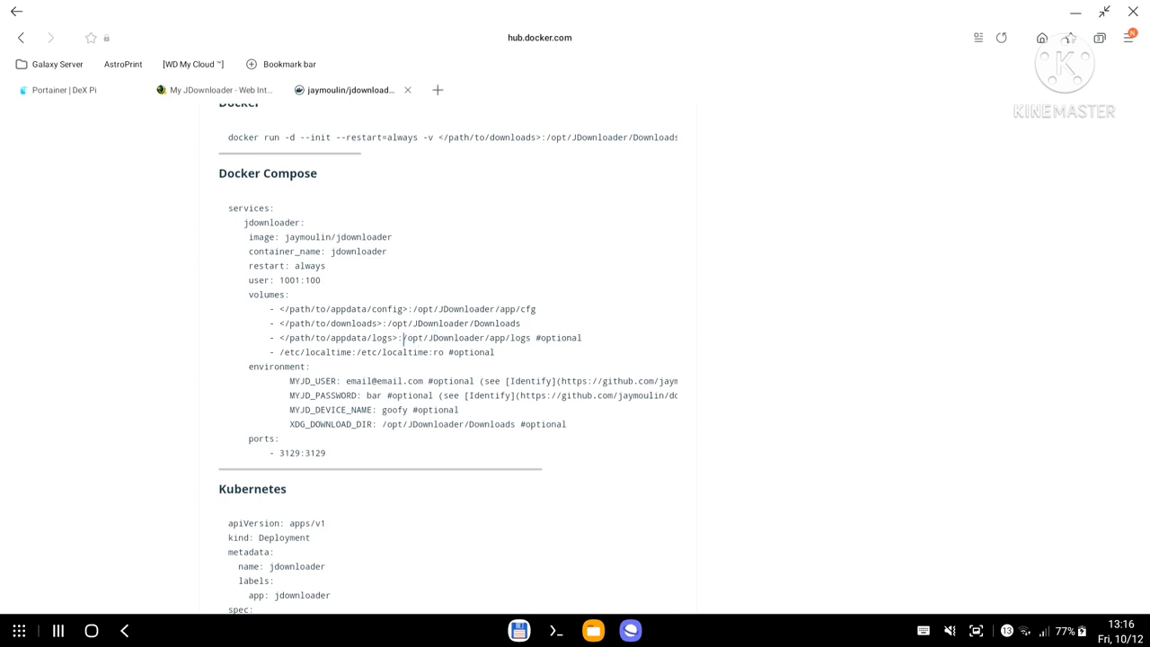
# Review the compose example's logs and localtime volumes and the user 1001:100 setting, then return to Portainer.
pyautogui.moveTo(404, 339); pyautogui.dragTo(580, 339)
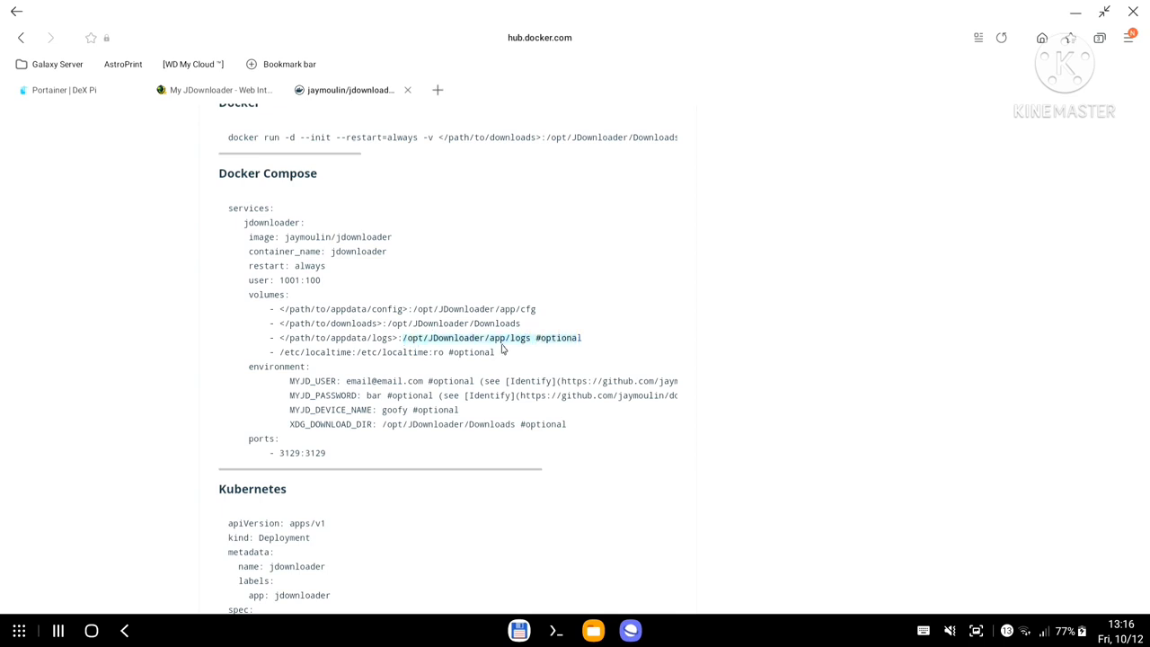
pyautogui.moveTo(501, 355); pyautogui.dragTo(291, 340)
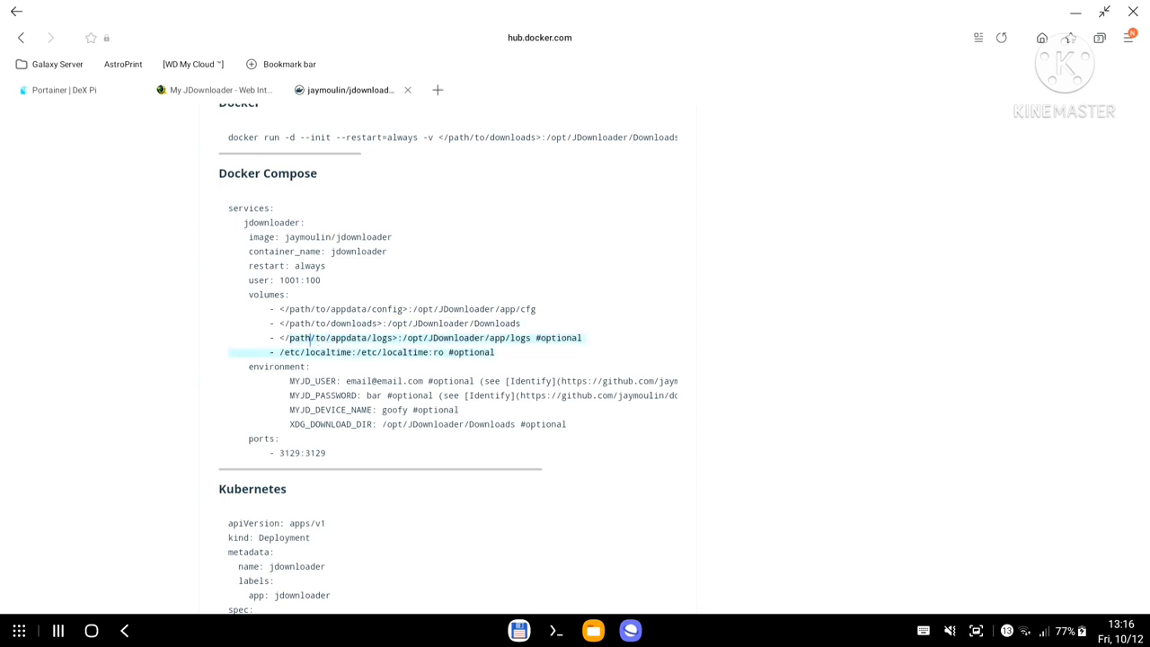
pyautogui.click(625, 338)
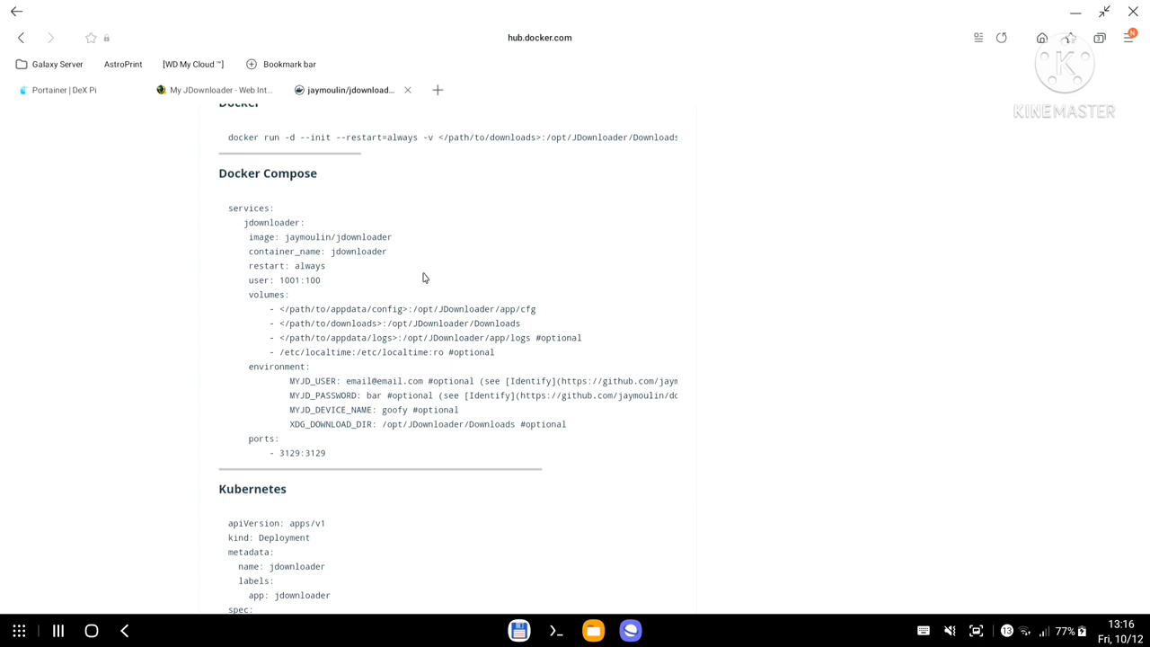
pyautogui.moveTo(245, 280); pyautogui.dragTo(307, 280)
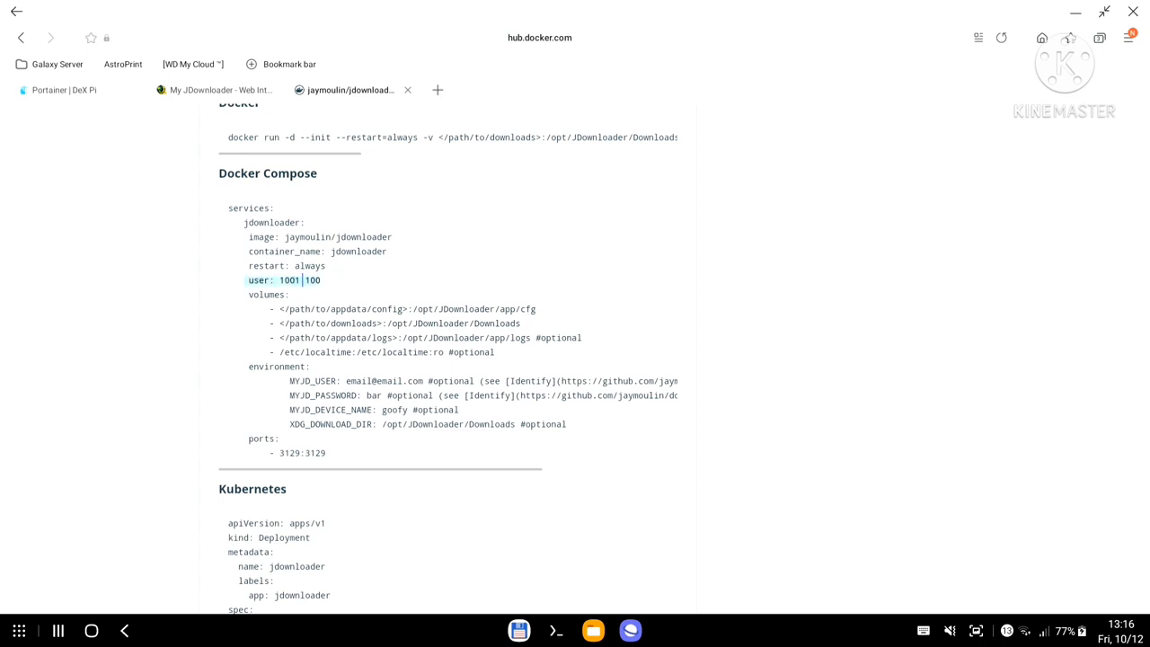
pyautogui.click(351, 282)
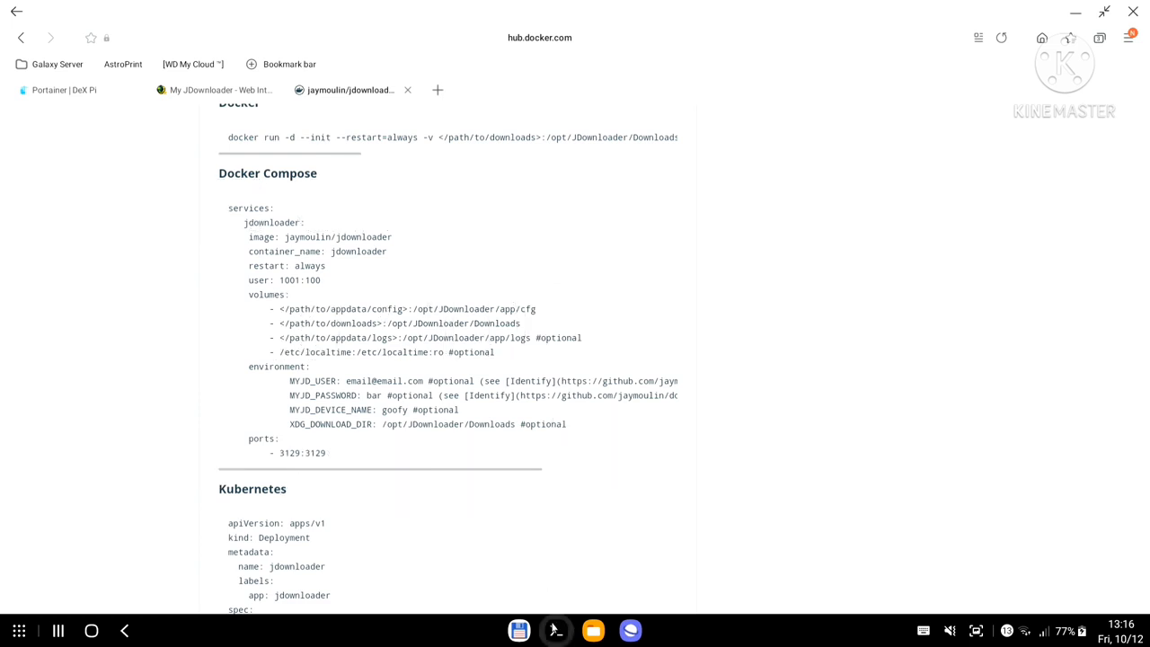
pyautogui.click(557, 633)
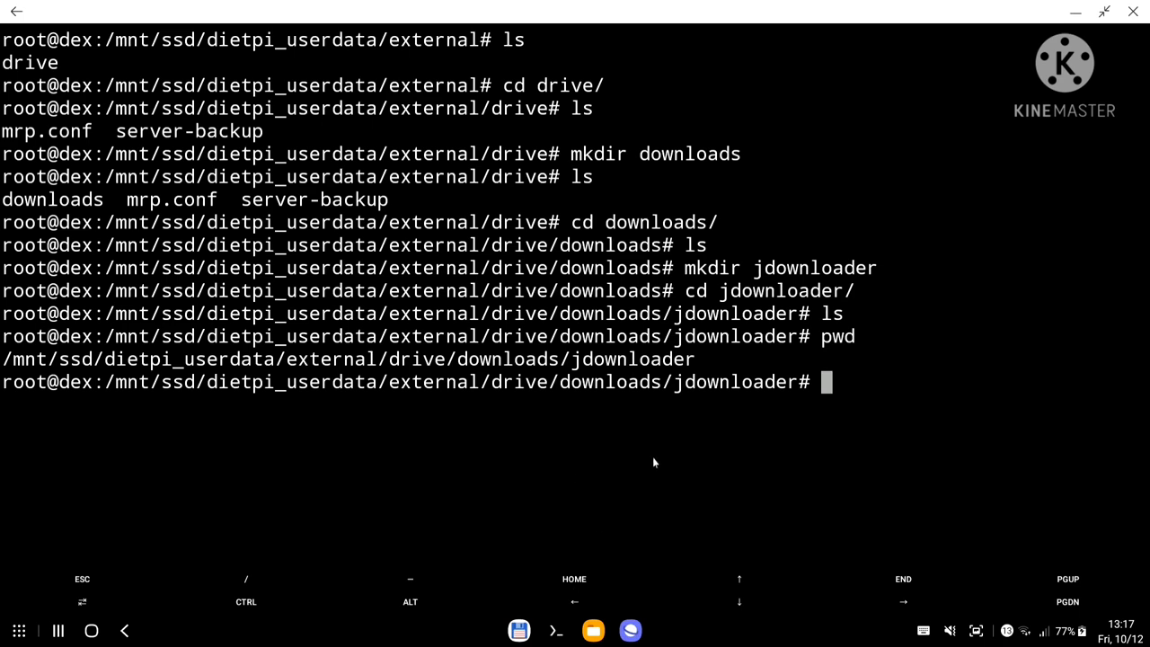
pyautogui.click(589, 537)
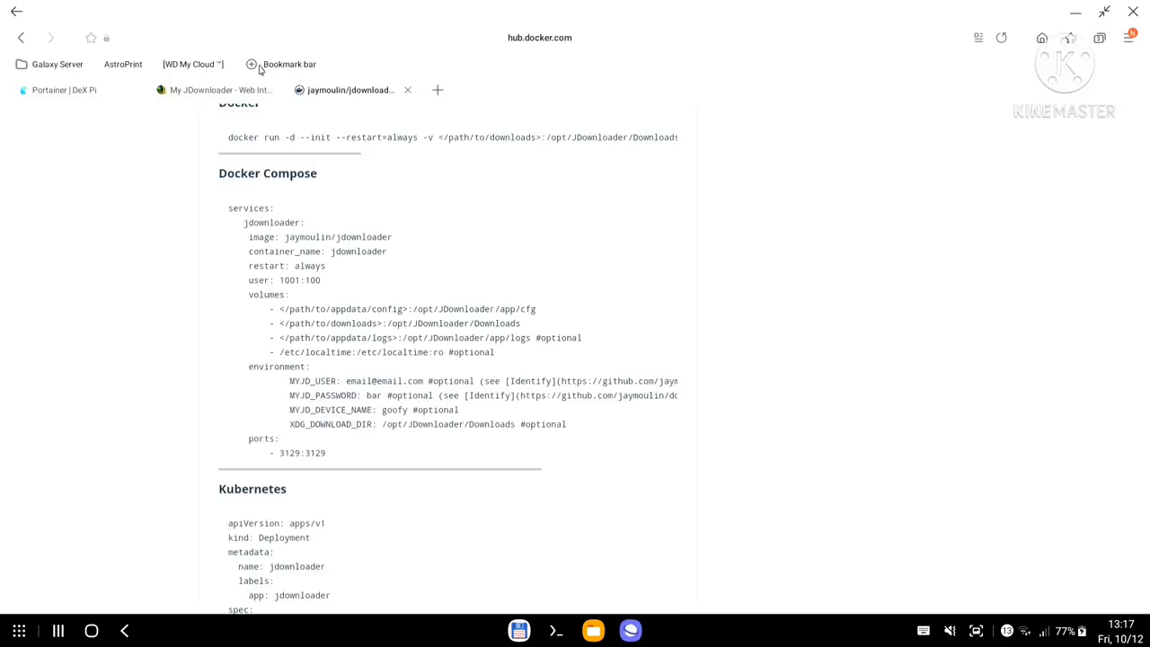
pyautogui.click(55, 91)
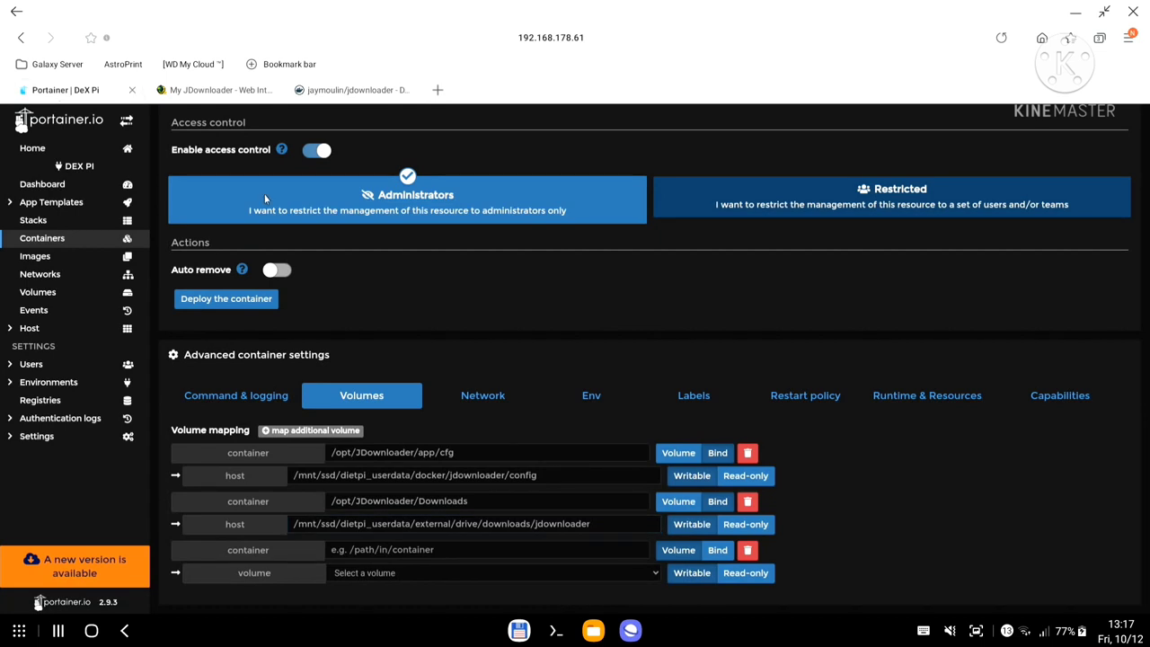
# Add two environment variables, PUID = 1000 and PGID = 1000, in the Env settings.
pyautogui.click(591, 400)
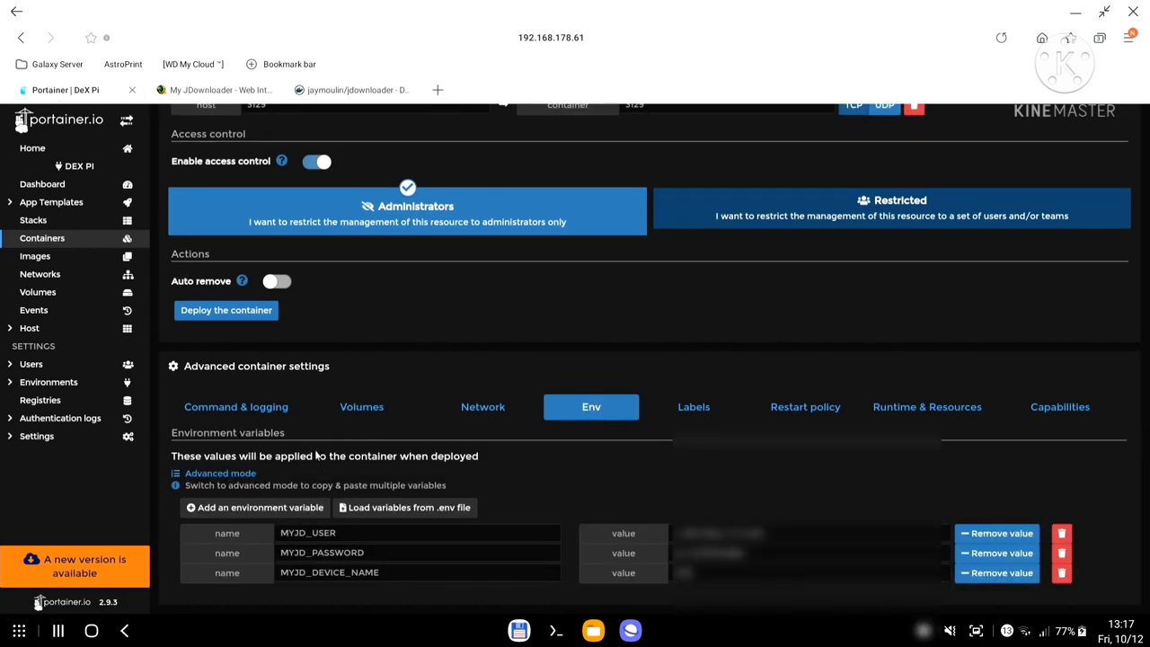
pyautogui.click(259, 510)
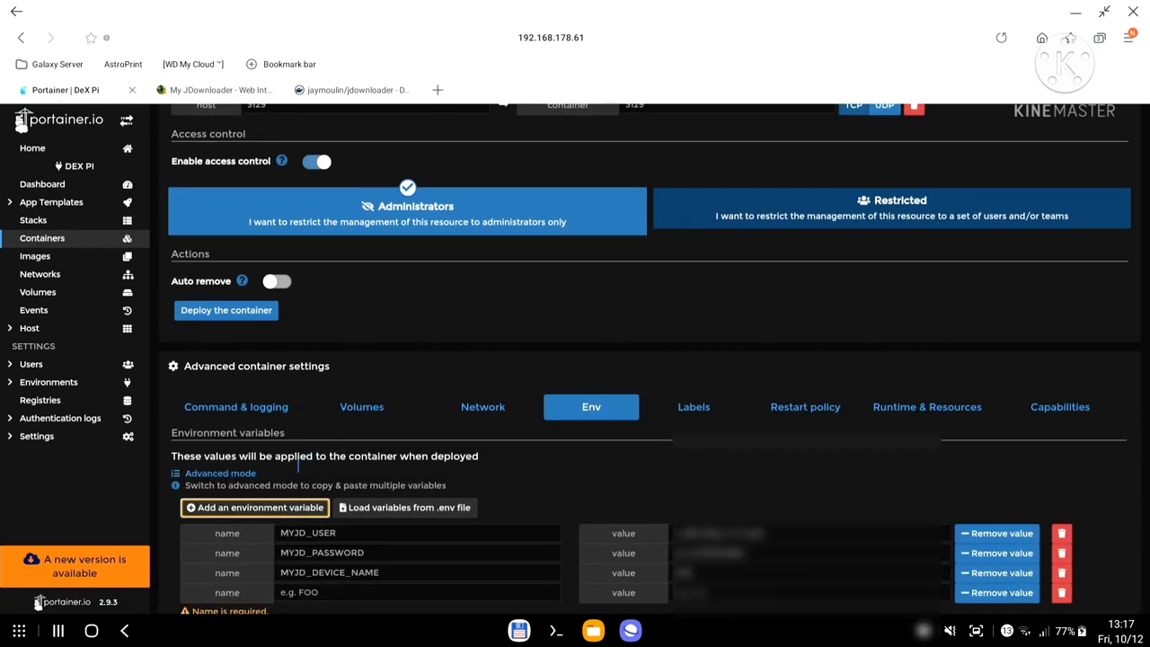
pyautogui.click(308, 507)
pyautogui.scroll(-2, 308, 506)
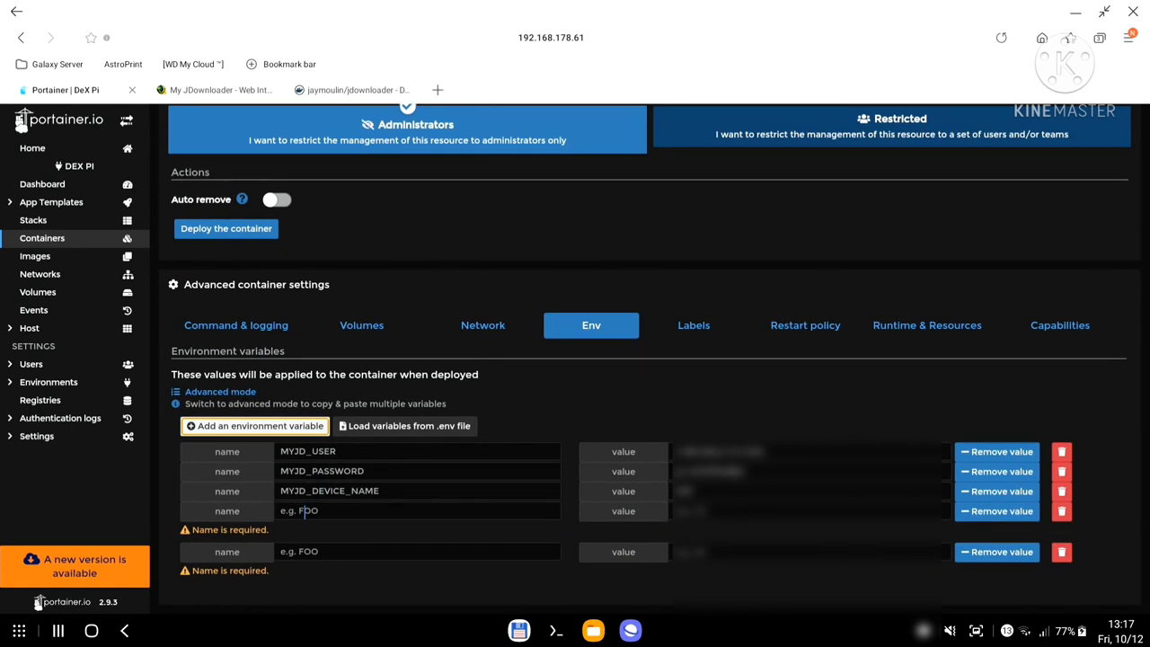
pyautogui.click(305, 511)
pyautogui.write('PUID')
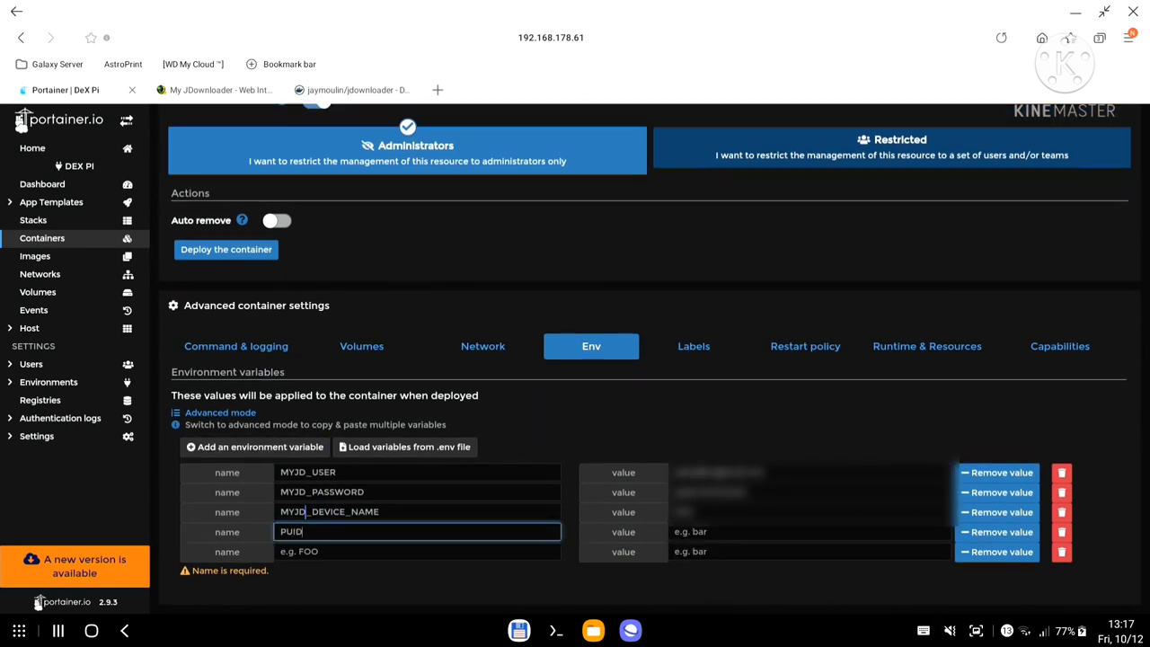
pyautogui.press('Tab')
pyautogui.write('1000')
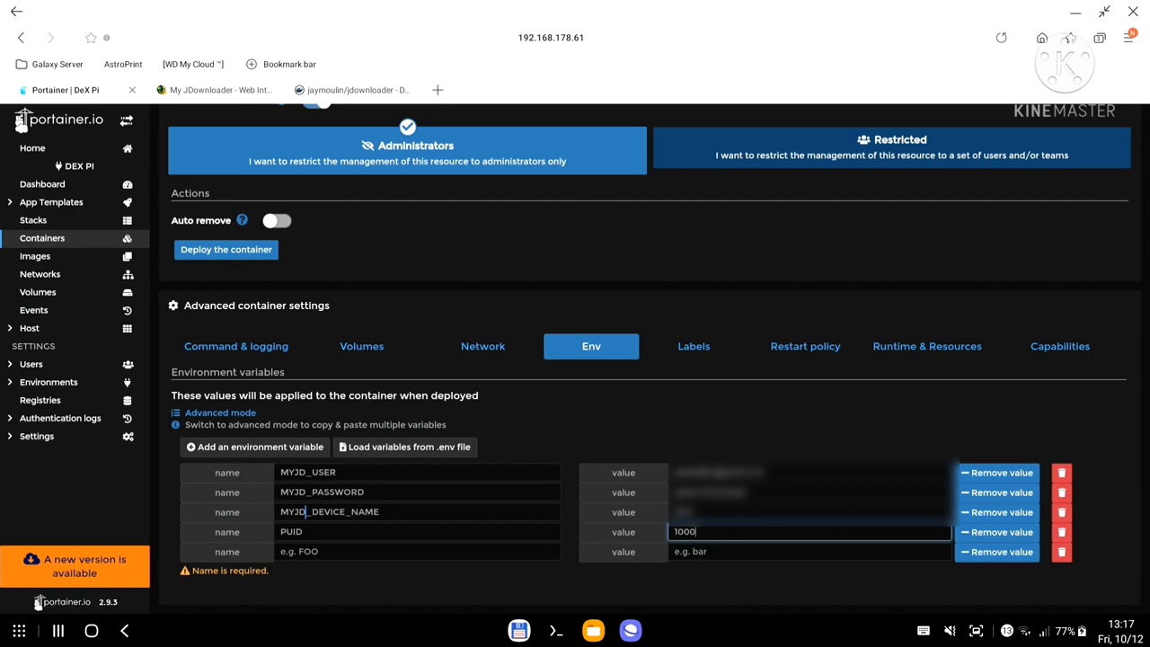
pyautogui.press('Tab')
pyautogui.press('Tab')
pyautogui.press('Tab')
pyautogui.write('P')
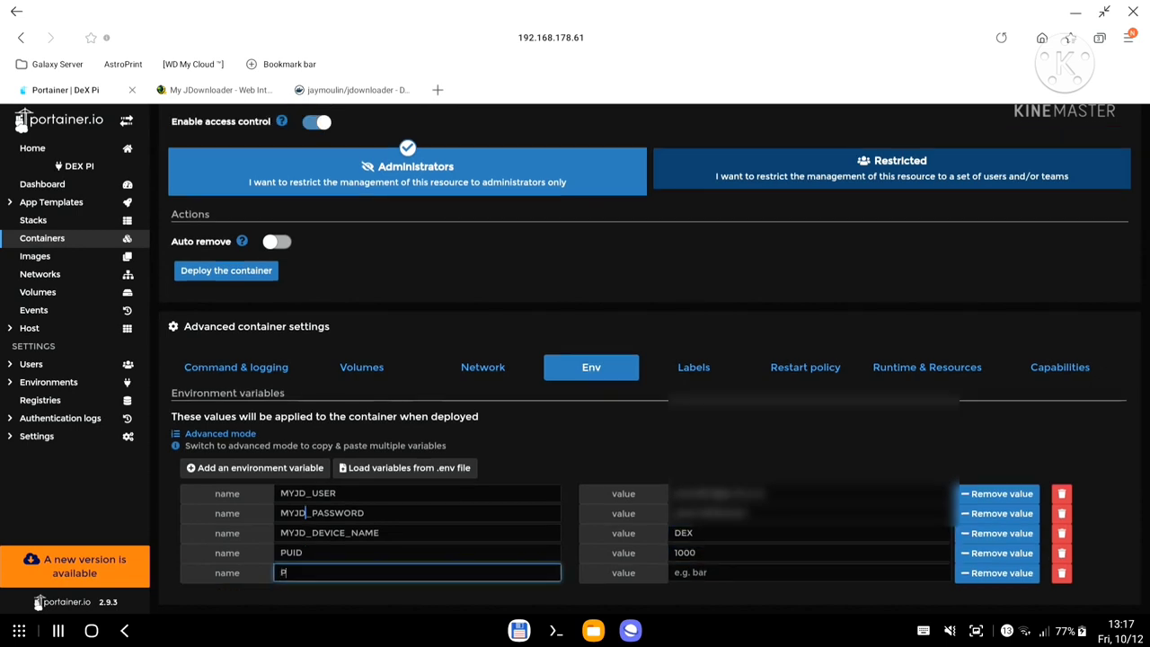
pyautogui.write('GID')
pyautogui.press('Tab')
pyautogui.write('1000')
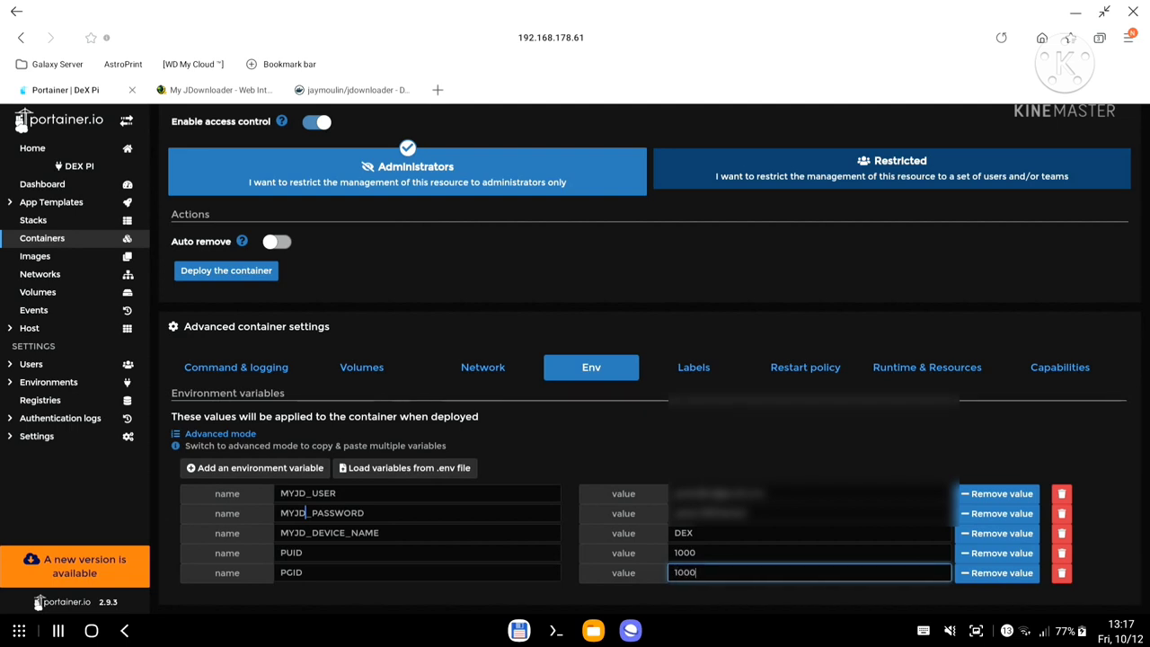